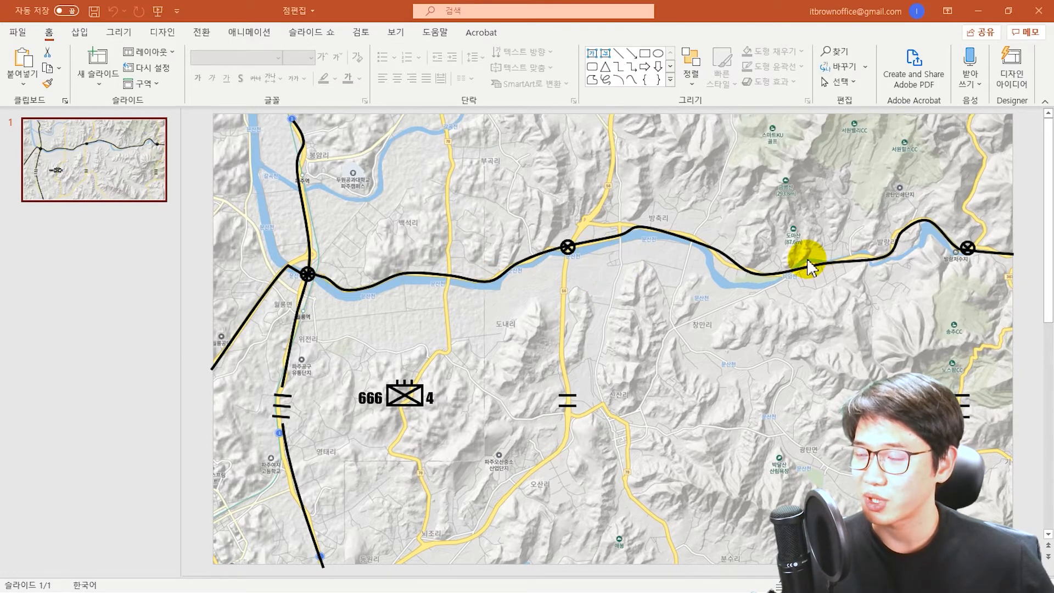
Step: Try nudging the background map picture on slide 1 and undo the move
{"action": "left_click", "coordinate": [307, 229]}
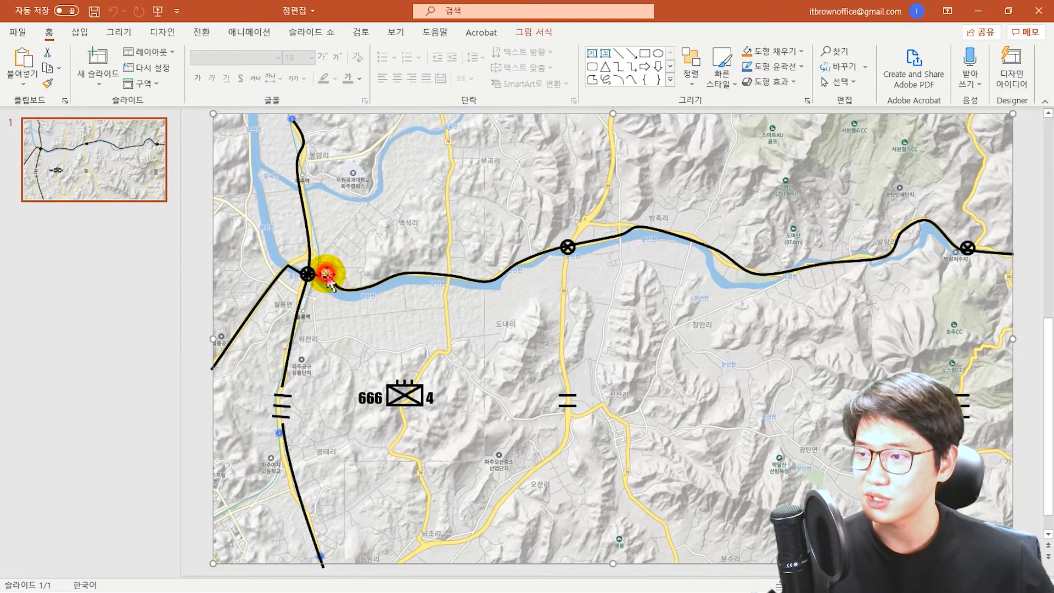
{"action": "left_click", "coordinate": [349, 231]}
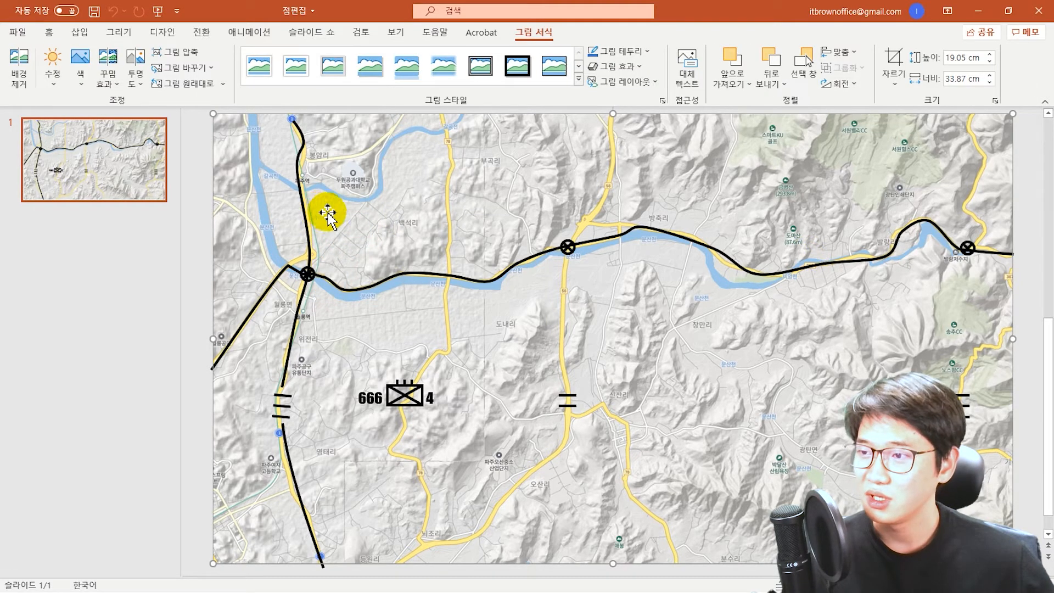
{"action": "left_click_drag", "start_coordinate": [353, 254], "coordinate": [357, 256]}
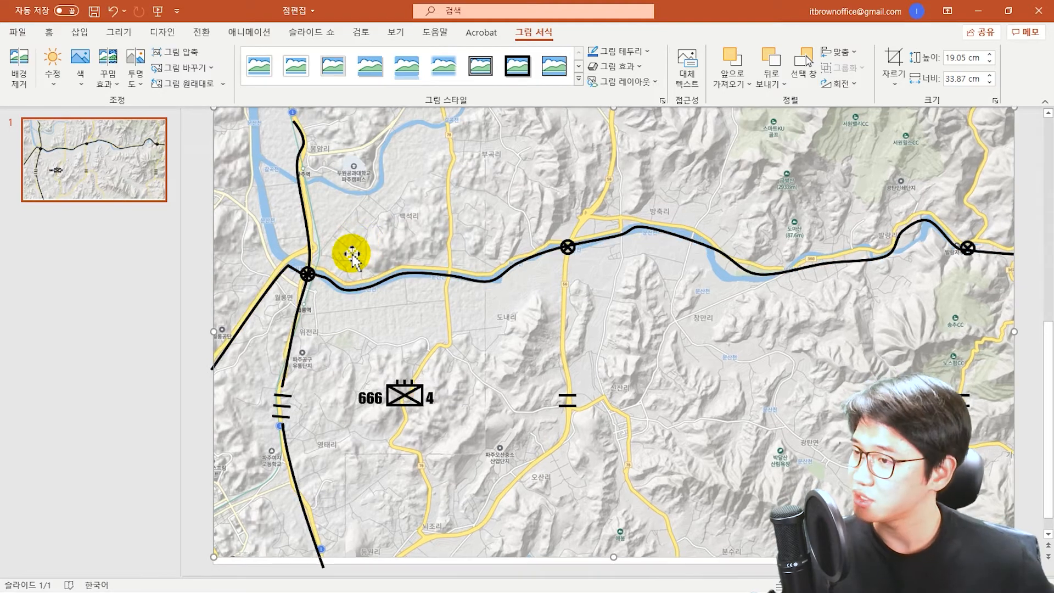
{"action": "key", "text": "ctrl+z"}
{"action": "left_click_drag", "start_coordinate": [201, 111], "coordinate": [1014, 572]}
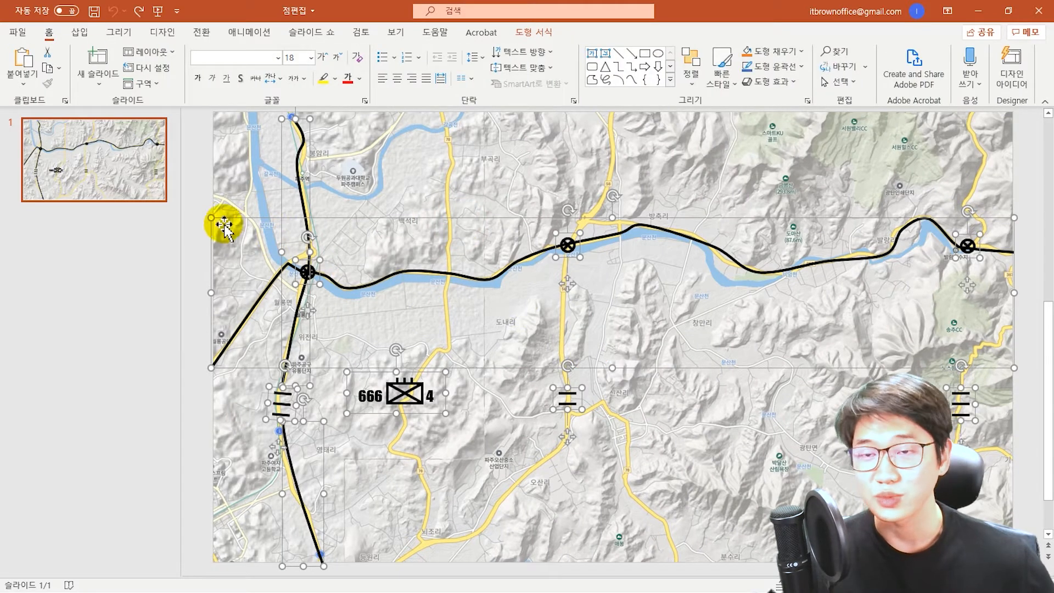
{"action": "left_click", "coordinate": [195, 226]}
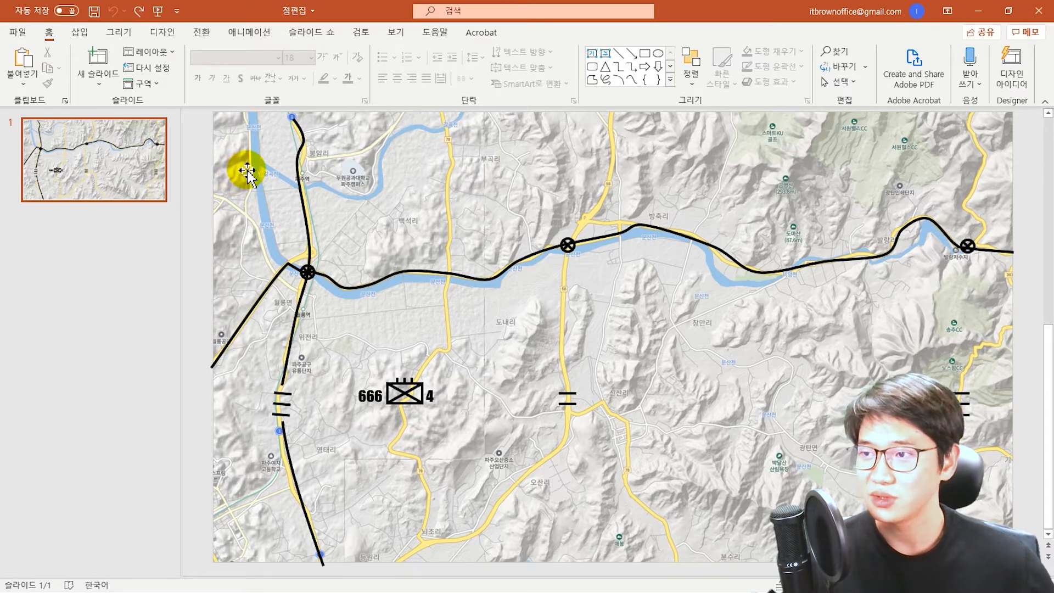
Step: Cut the background map picture from slide 1 and switch to Slide Master view
{"action": "left_click", "coordinate": [248, 173]}
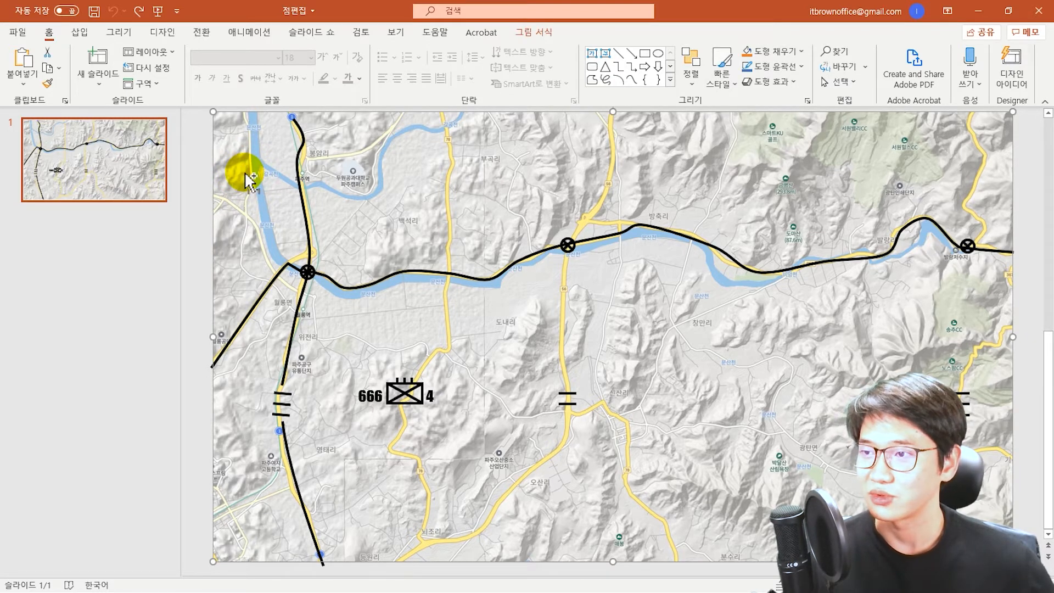
{"action": "key", "text": "Delete"}
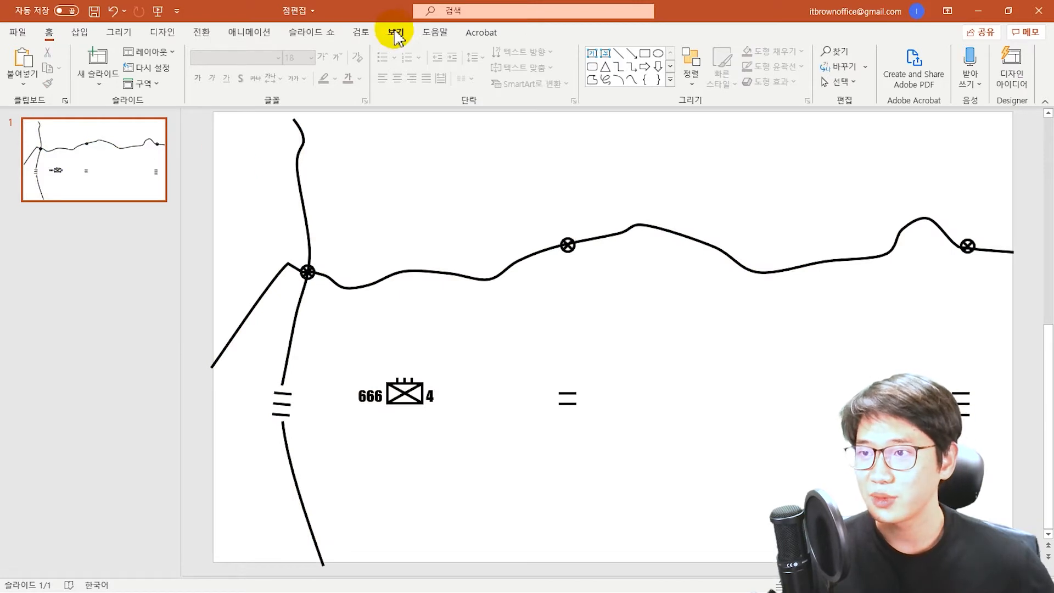
{"action": "left_click", "coordinate": [395, 35]}
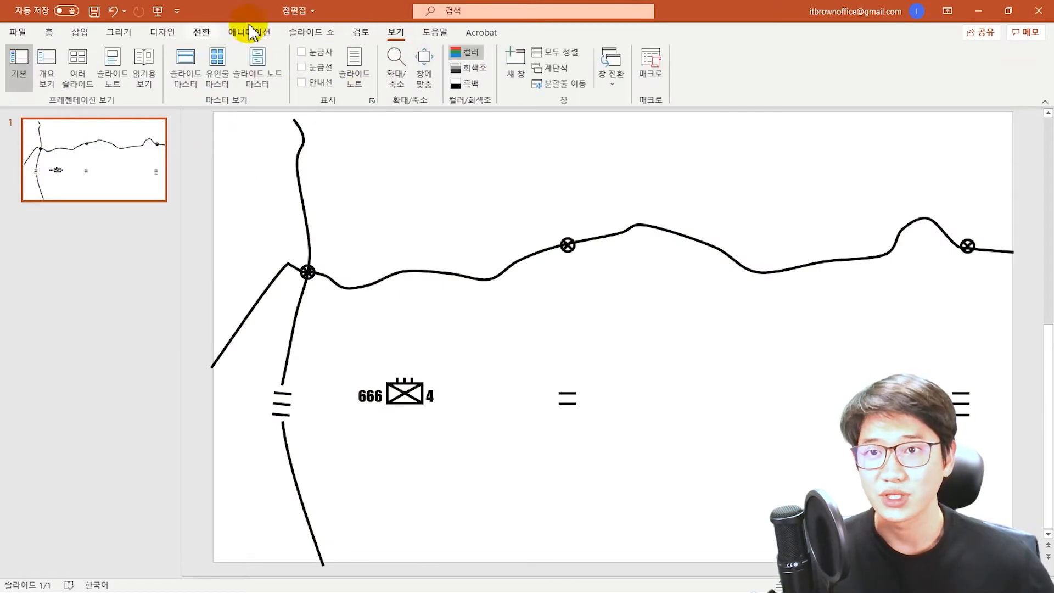
{"action": "left_click", "coordinate": [185, 81]}
Step: Insert a new slide master after the existing layouts
{"action": "left_click_drag", "start_coordinate": [177, 148], "coordinate": [12, 467]}
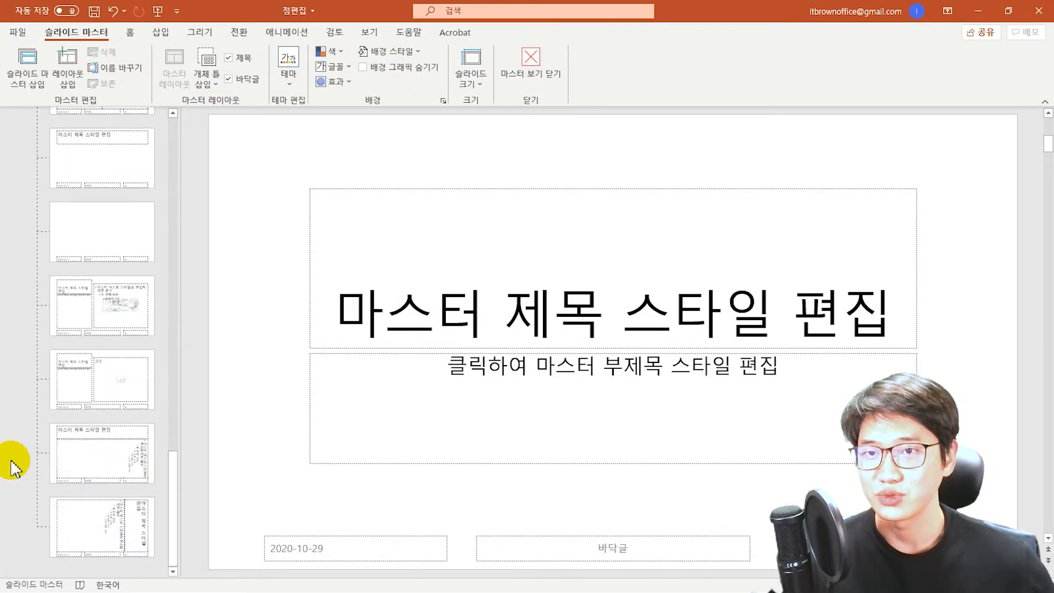
{"action": "right_click", "coordinate": [13, 459]}
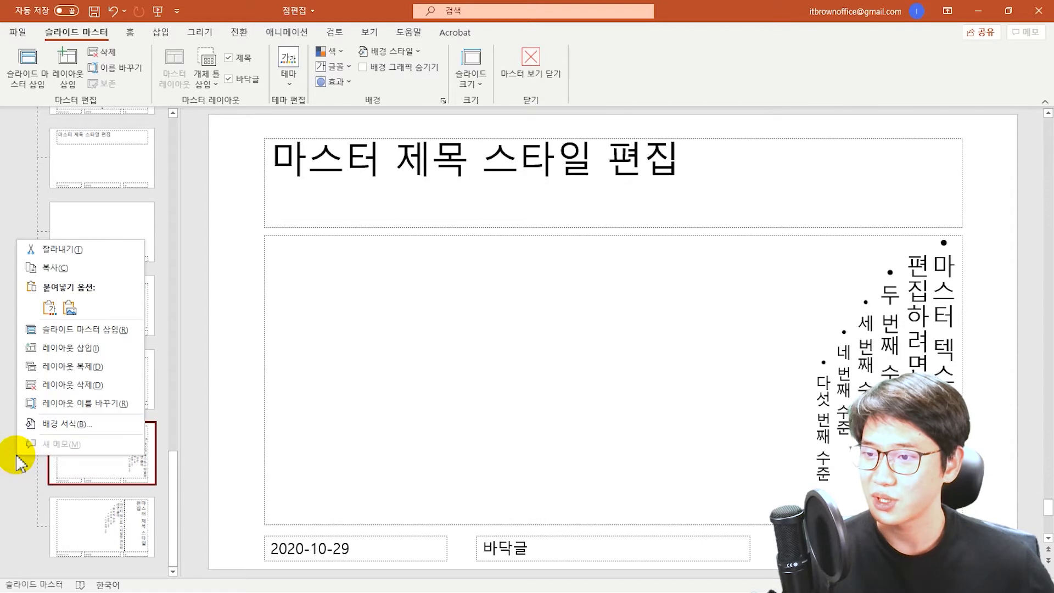
{"action": "left_click", "coordinate": [105, 332]}
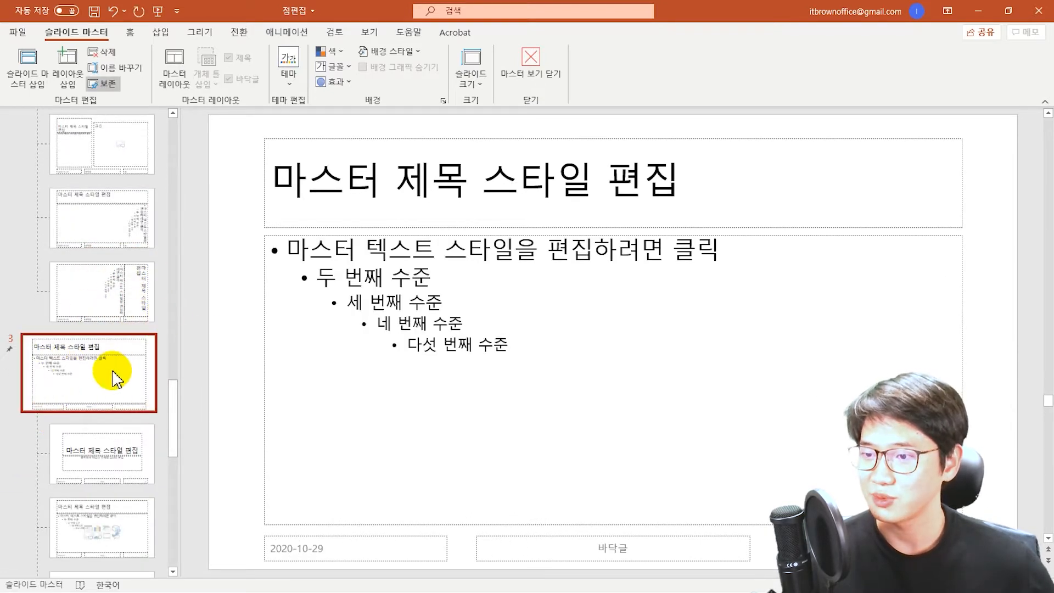
Step: Delete all placeholders from the new slide master and paste the cut map picture onto it
{"action": "left_click", "coordinate": [221, 351]}
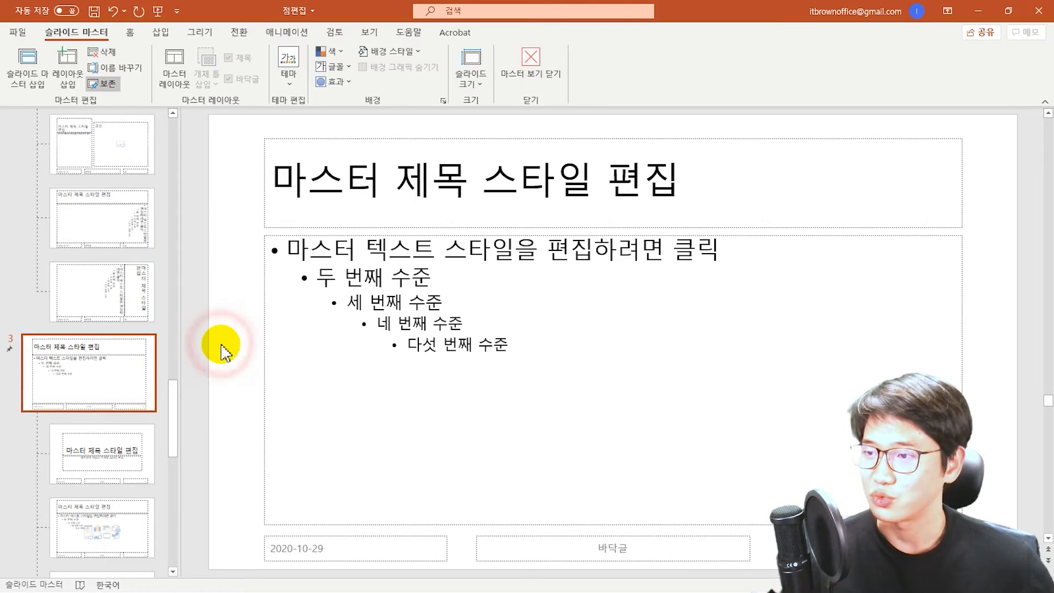
{"action": "key", "text": "ctrl+a"}
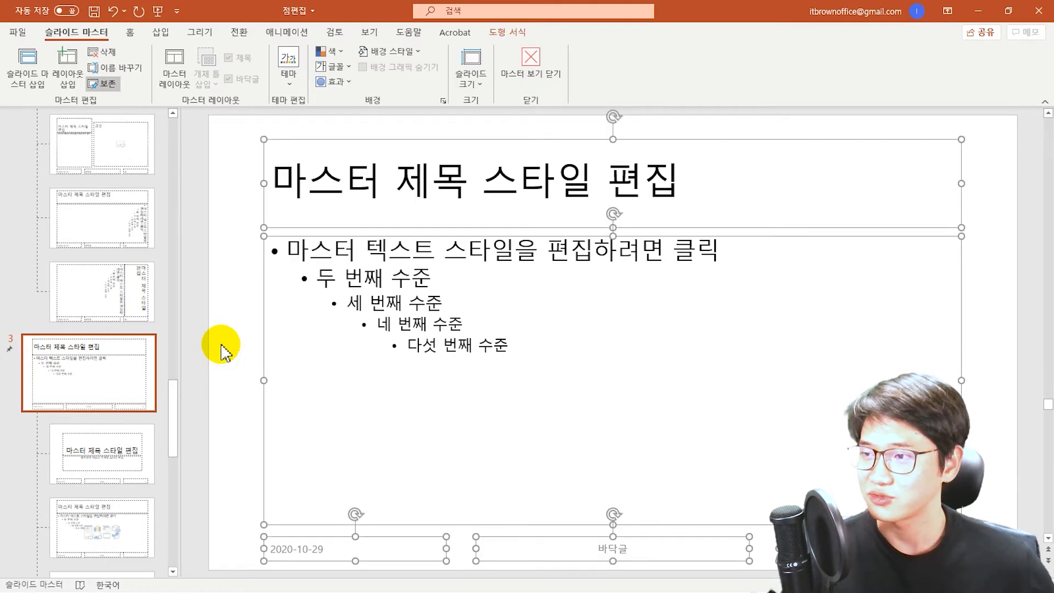
{"action": "key", "text": "Delete"}
{"action": "left_click", "coordinate": [252, 327]}
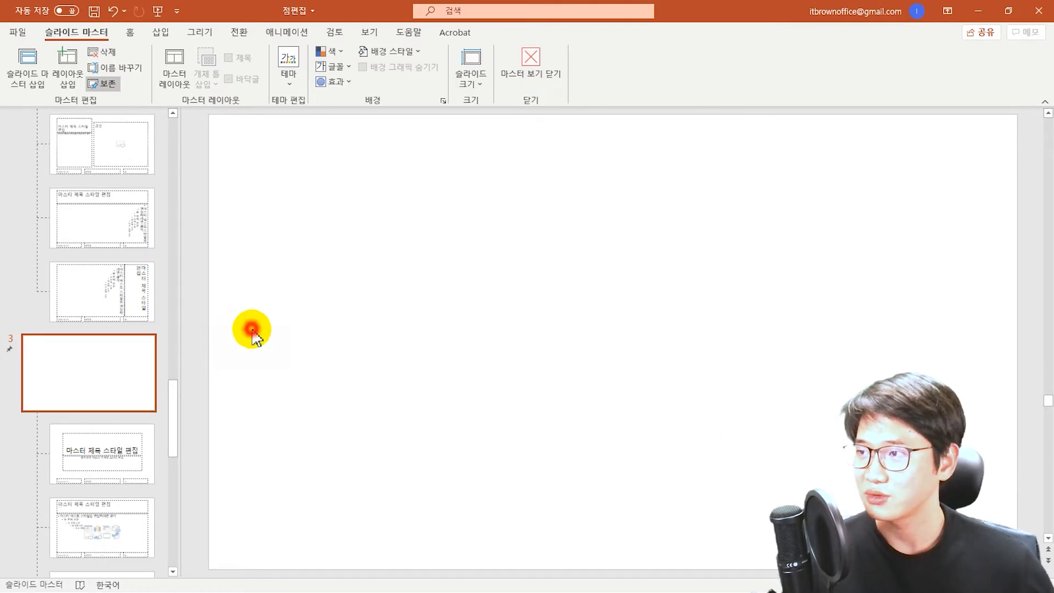
{"action": "key", "text": "ctrl+v"}
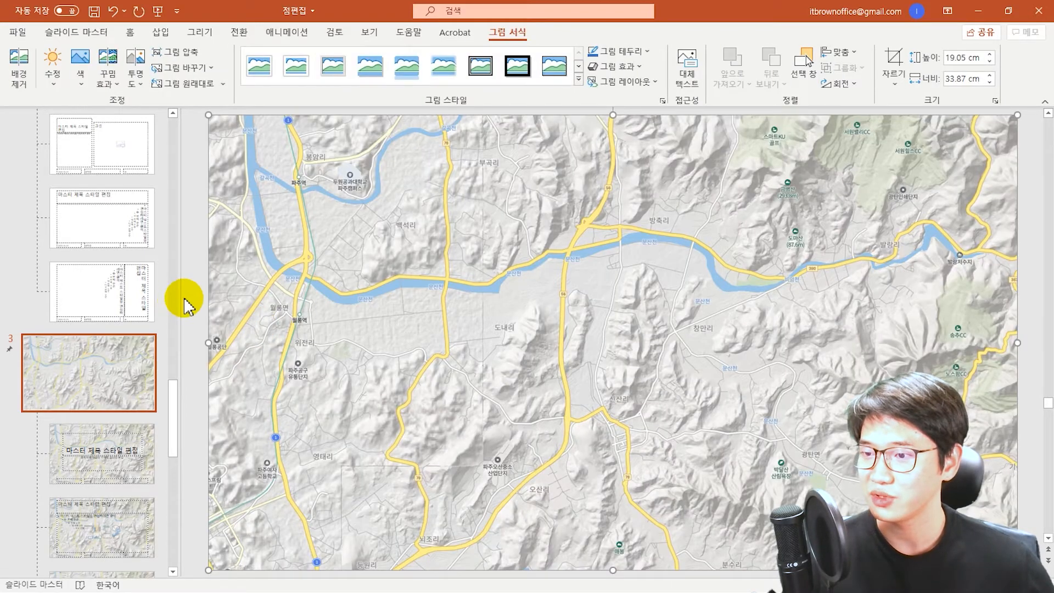
{"action": "left_click", "coordinate": [186, 302]}
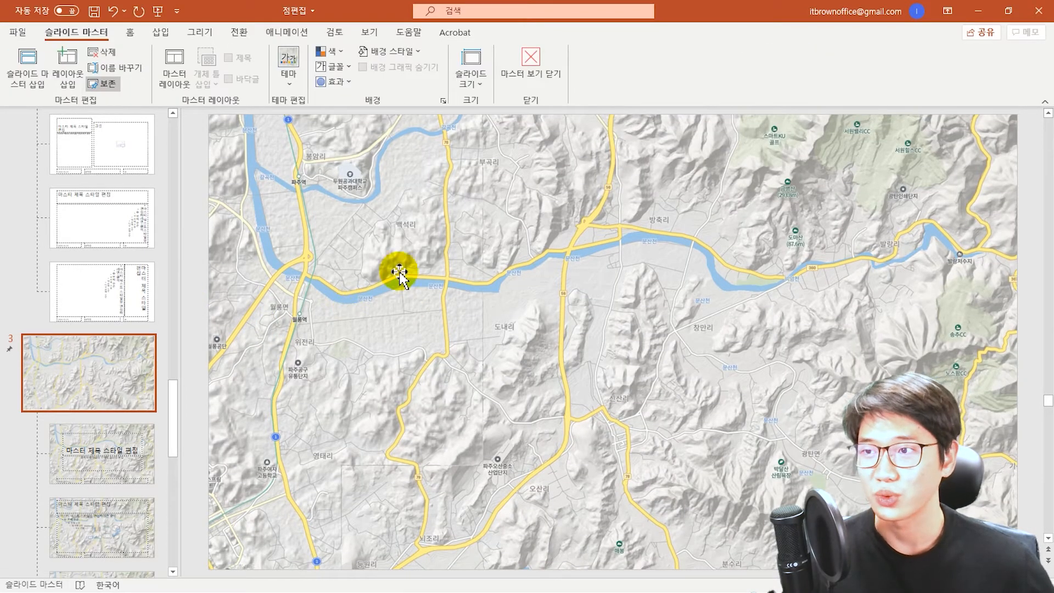
Step: Try shrinking the map picture to about 7.54 × 13.4 cm and moving it on the master, undoing all these changes
{"action": "left_click", "coordinate": [301, 154]}
{"action": "left_click_drag", "start_coordinate": [208, 115], "coordinate": [600, 334]}
{"action": "left_click_drag", "start_coordinate": [748, 405], "coordinate": [421, 240]}
{"action": "left_click_drag", "start_coordinate": [693, 408], "coordinate": [598, 355]}
{"action": "left_click_drag", "start_coordinate": [472, 292], "coordinate": [517, 297]}
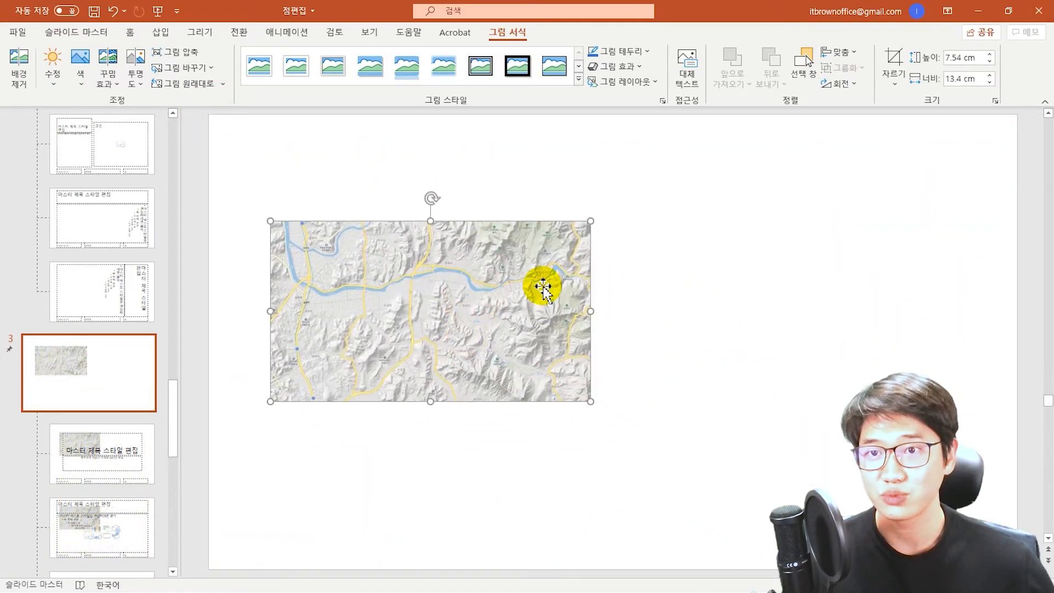
{"action": "left_click", "coordinate": [663, 263]}
{"action": "key", "text": "ctrl+z"}
{"action": "key", "text": "ctrl+z"}
{"action": "key", "text": "ctrl+z"}
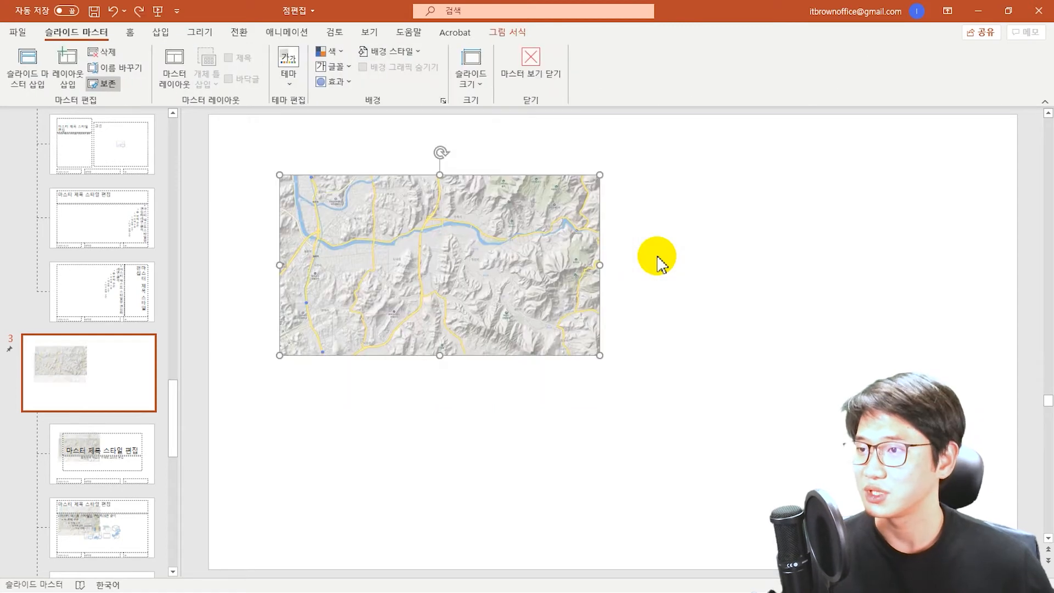
{"action": "key", "text": "ctrl+z"}
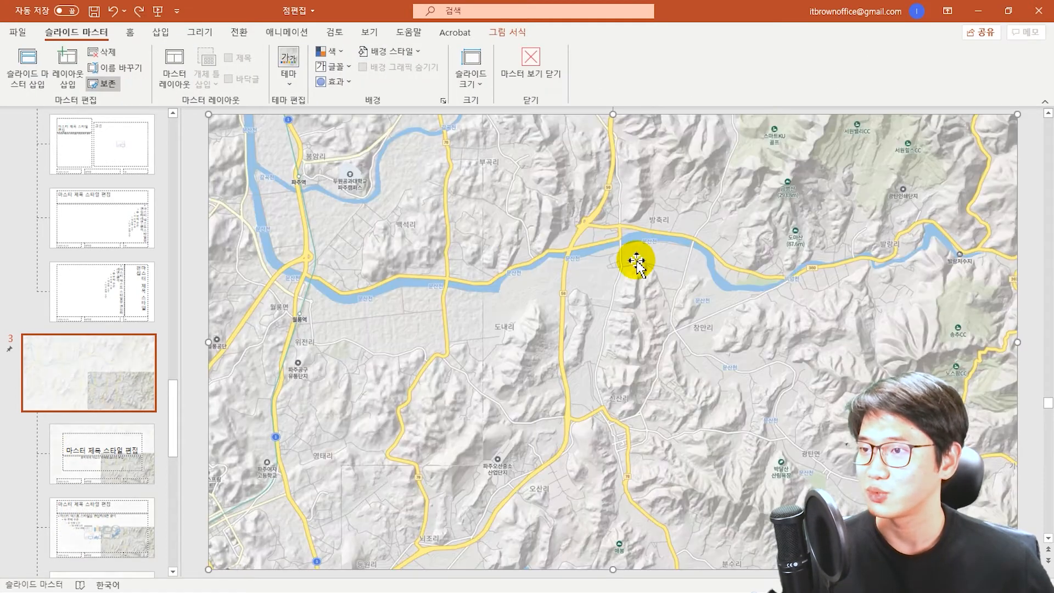
Step: Leave Slide Master view and add a new slide after slide 1
{"action": "left_click", "coordinate": [530, 70]}
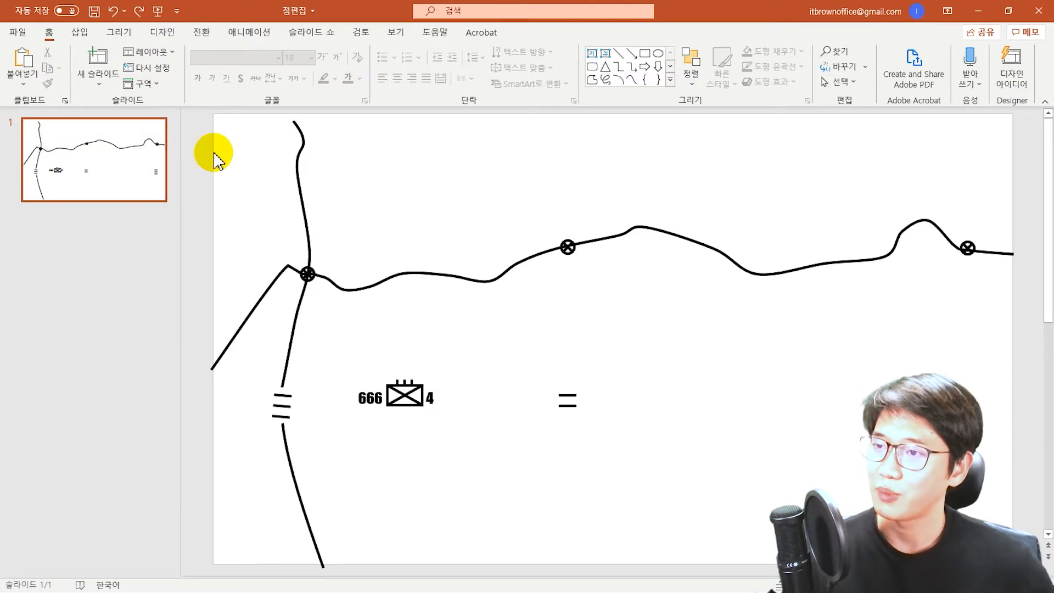
{"action": "right_click", "coordinate": [117, 227]}
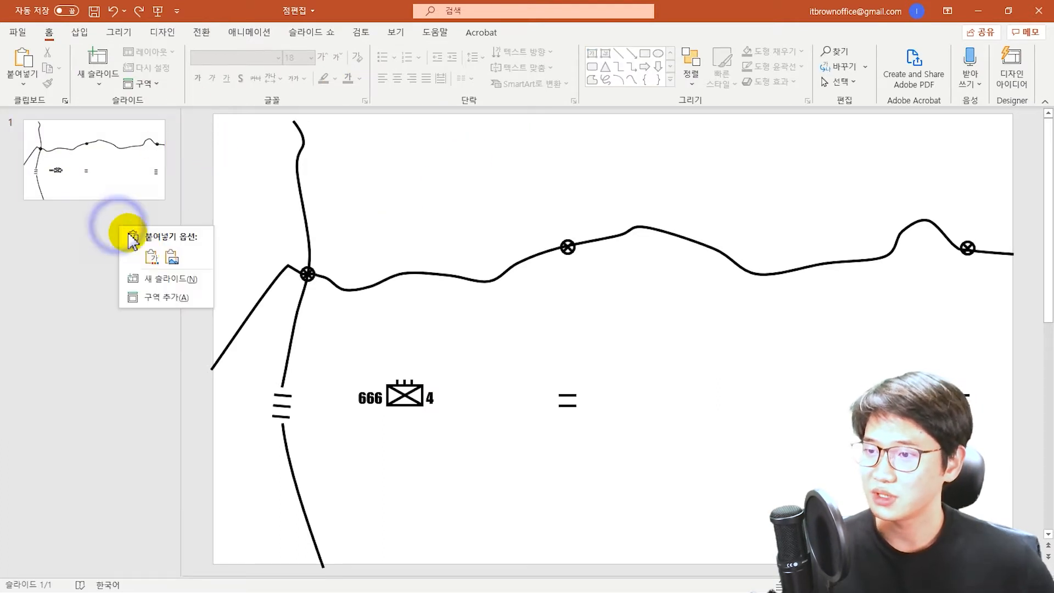
{"action": "left_click", "coordinate": [137, 275]}
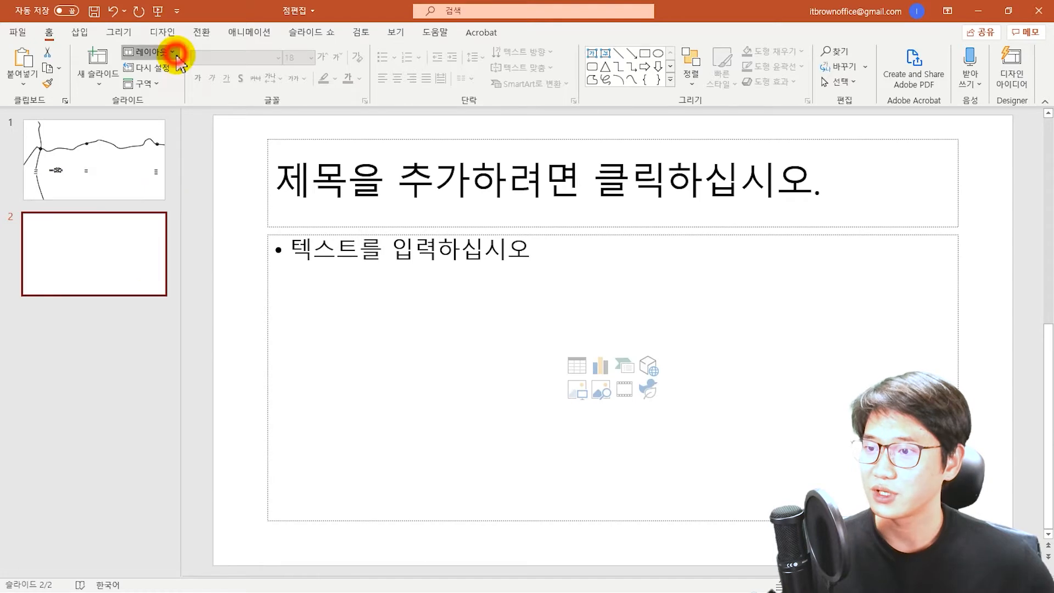
Step: Apply the blank layout (빈 화면) from the 1_디자인 사용자 지정 master to slide 2
{"action": "left_click", "coordinate": [156, 51]}
{"action": "scroll", "coordinate": [285, 236], "scroll_direction": "down", "scroll_amount": 1}
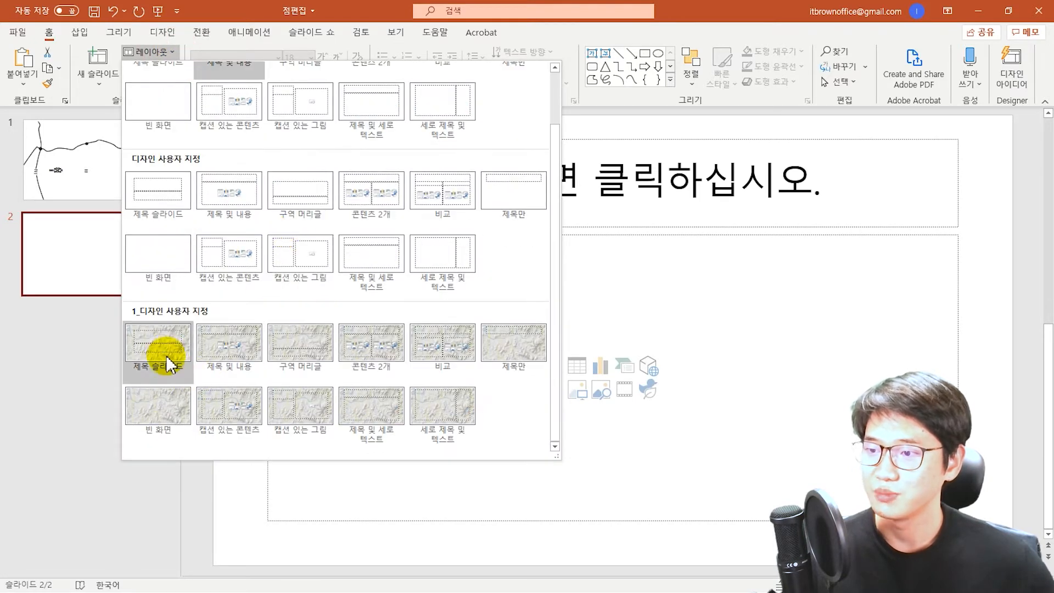
{"action": "left_click", "coordinate": [155, 416]}
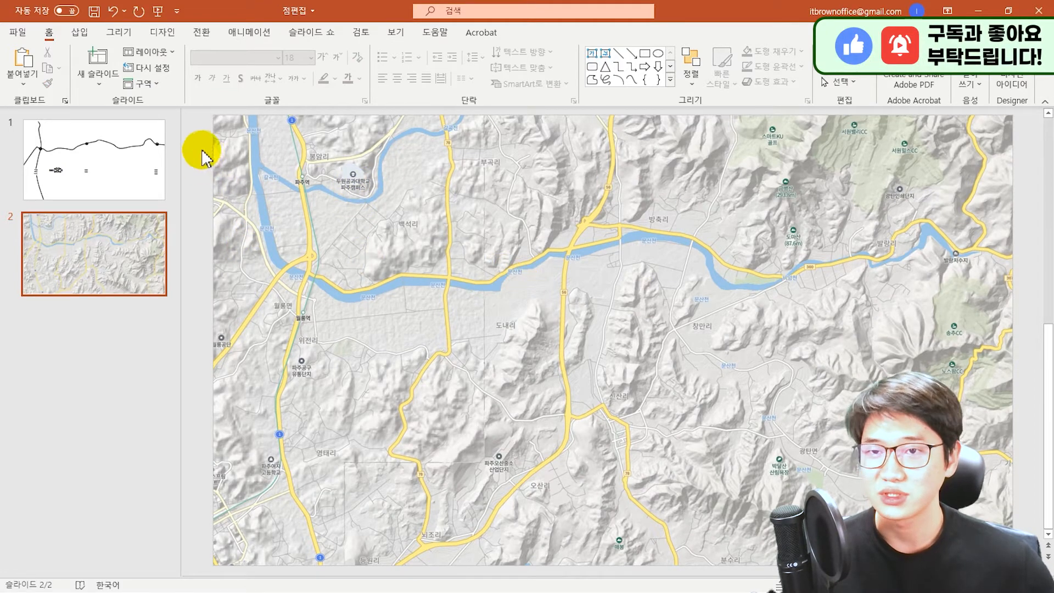
Step: Try selecting and moving the map background on slide 2 to check whether it is locked
{"action": "left_click", "coordinate": [246, 156]}
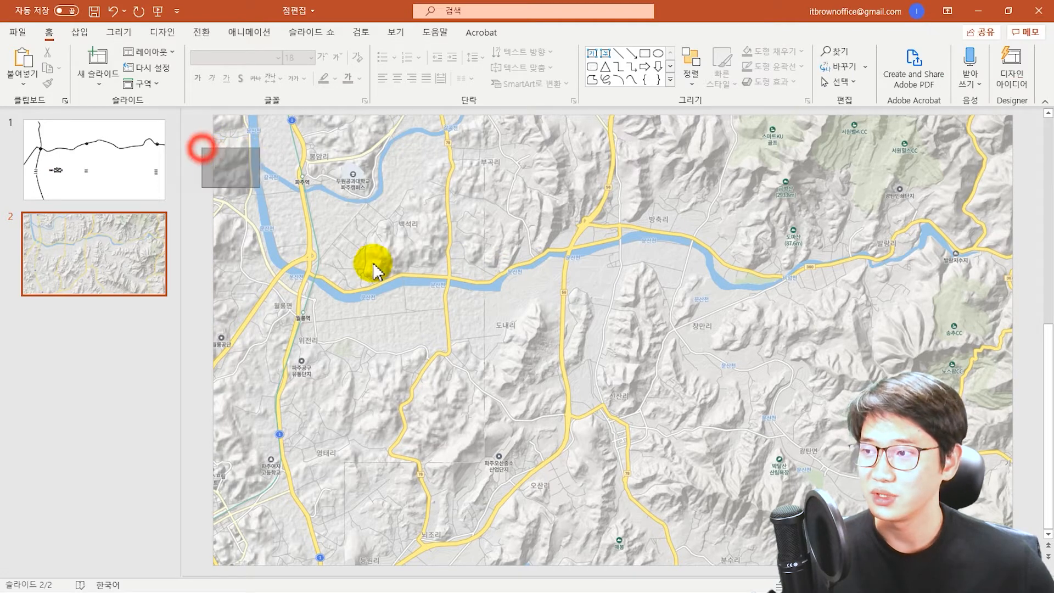
{"action": "left_click", "coordinate": [780, 281]}
{"action": "left_click_drag", "start_coordinate": [780, 282], "coordinate": [865, 353]}
{"action": "left_click", "coordinate": [453, 280]}
{"action": "left_click", "coordinate": [486, 310]}
{"action": "left_click", "coordinate": [549, 348]}
{"action": "left_click", "coordinate": [489, 259]}
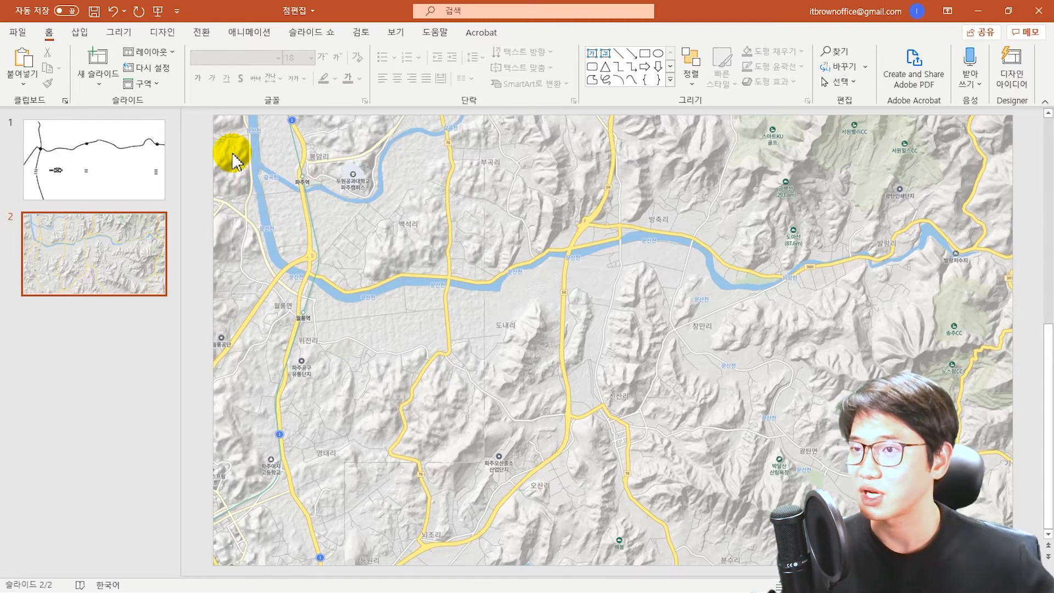
Step: Trace the east-west road along the river on slide 2 with a freehand Scribble line, about 4.94 cm high and 30.42 cm wide
{"action": "left_click", "coordinate": [80, 33]}
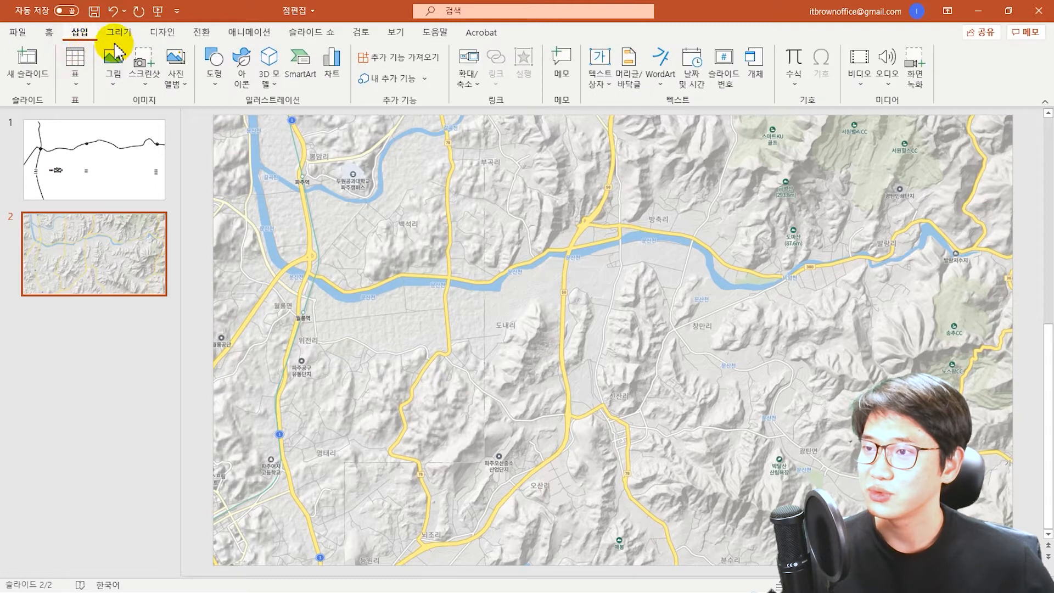
{"action": "left_click", "coordinate": [208, 81]}
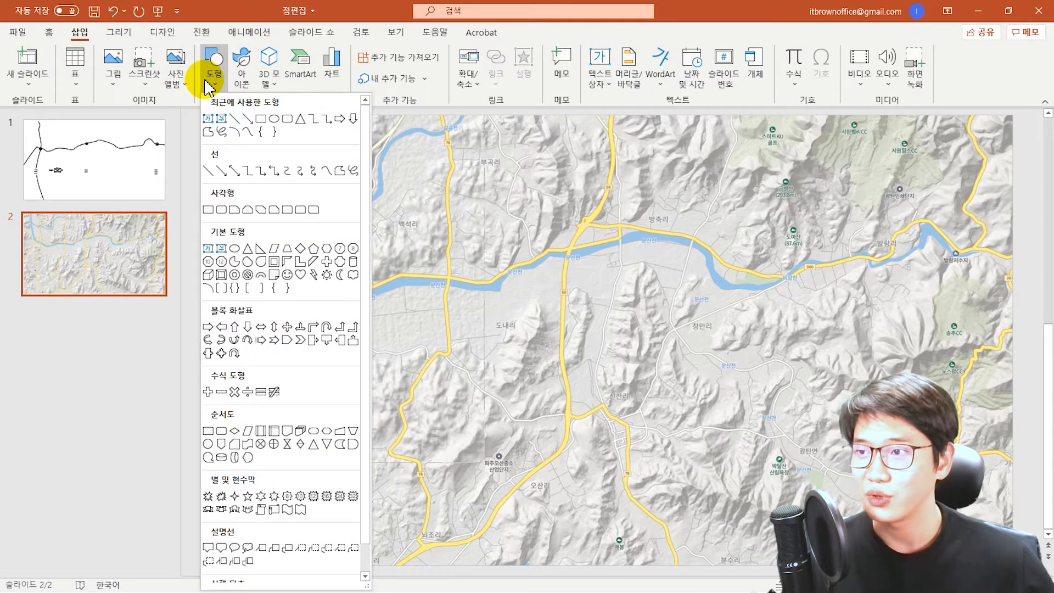
{"action": "left_click", "coordinate": [353, 171]}
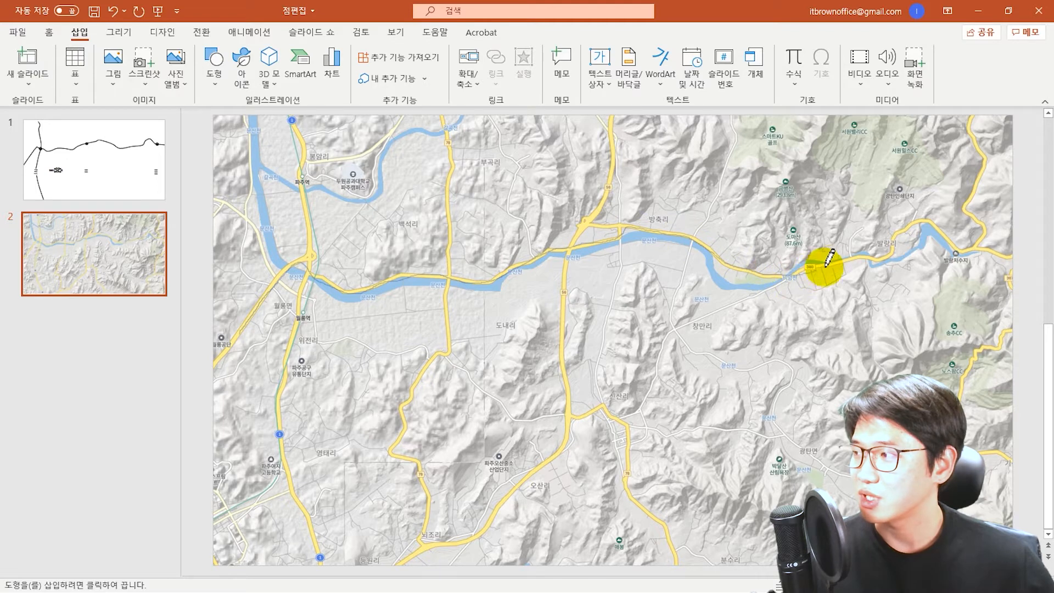
{"action": "mouse_move", "coordinate": [879, 253]}
{"action": "left_mouse_down"}
{"action": "mouse_move", "coordinate": [913, 219]}
{"action": "mouse_move", "coordinate": [957, 254]}
{"action": "left_mouse_up"}
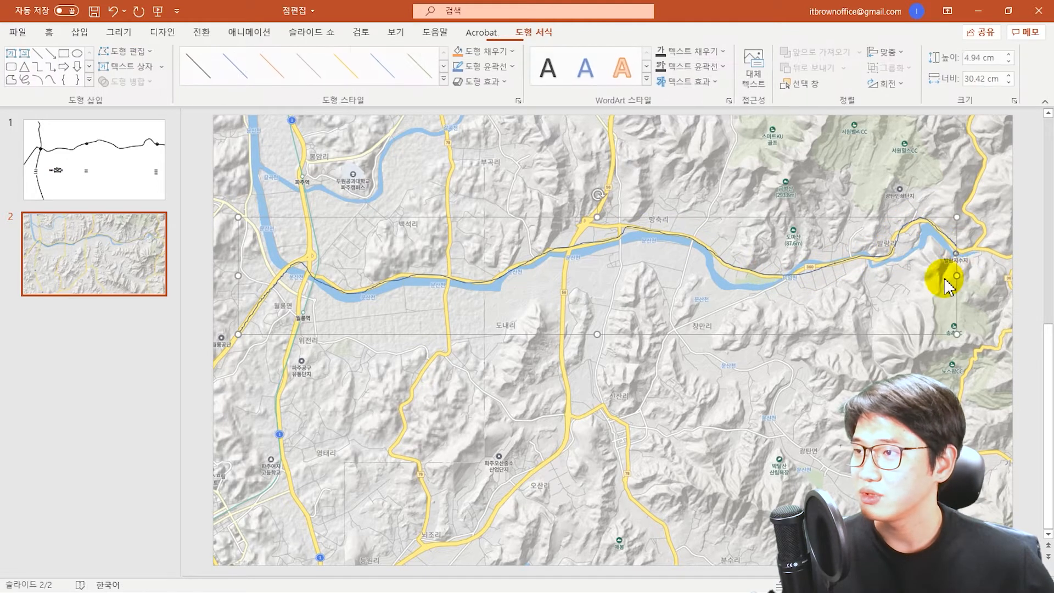
Step: Thicken the outline of the traced road line, inspect its shape up close and delete the line
{"action": "left_click", "coordinate": [487, 66]}
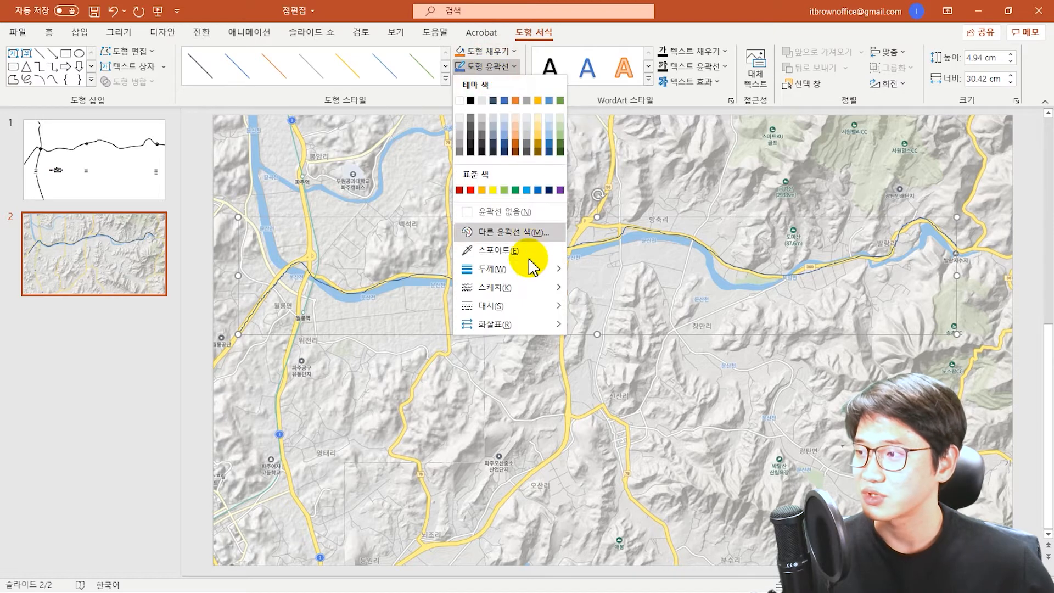
{"action": "mouse_move", "coordinate": [555, 269]}
{"action": "left_click", "coordinate": [617, 373]}
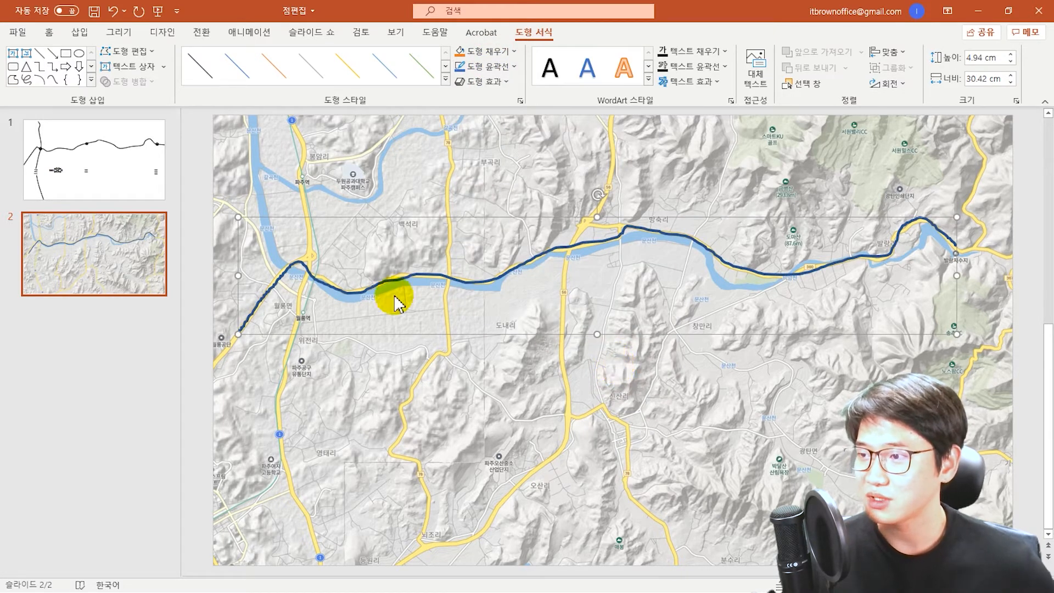
{"action": "scroll", "coordinate": [387, 293], "scroll_direction": "up", "scroll_amount": 5, "text": "ctrl"}
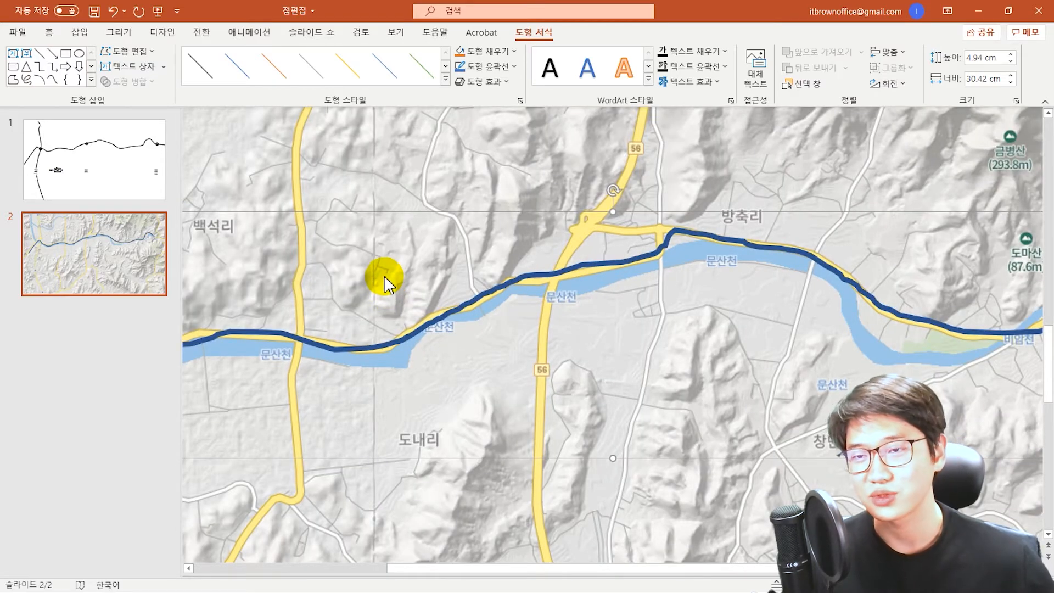
{"action": "scroll", "coordinate": [387, 283], "scroll_direction": "down", "scroll_amount": 5, "text": "ctrl"}
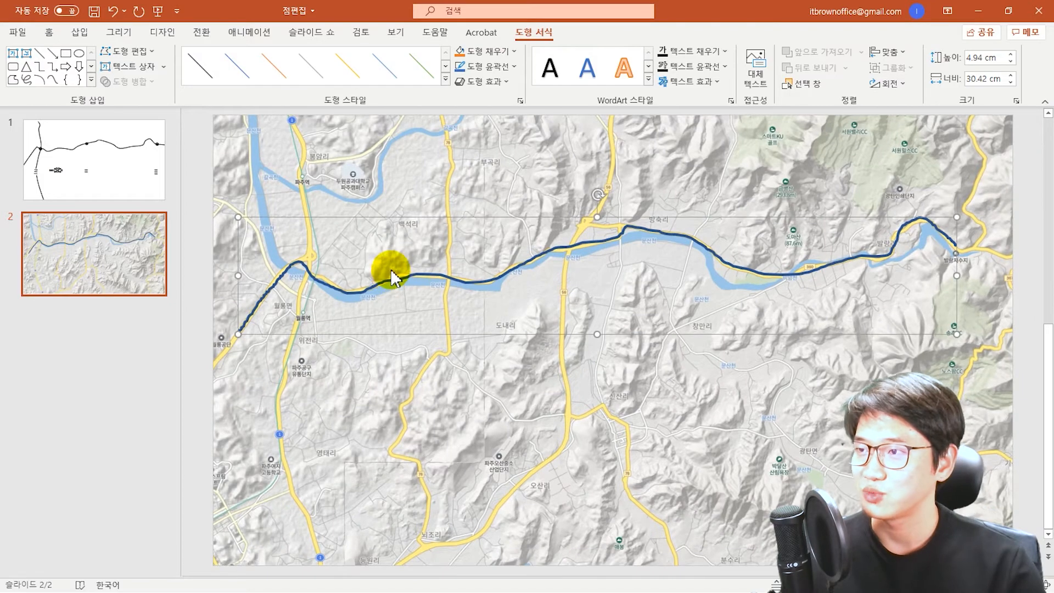
{"action": "key", "text": "Delete"}
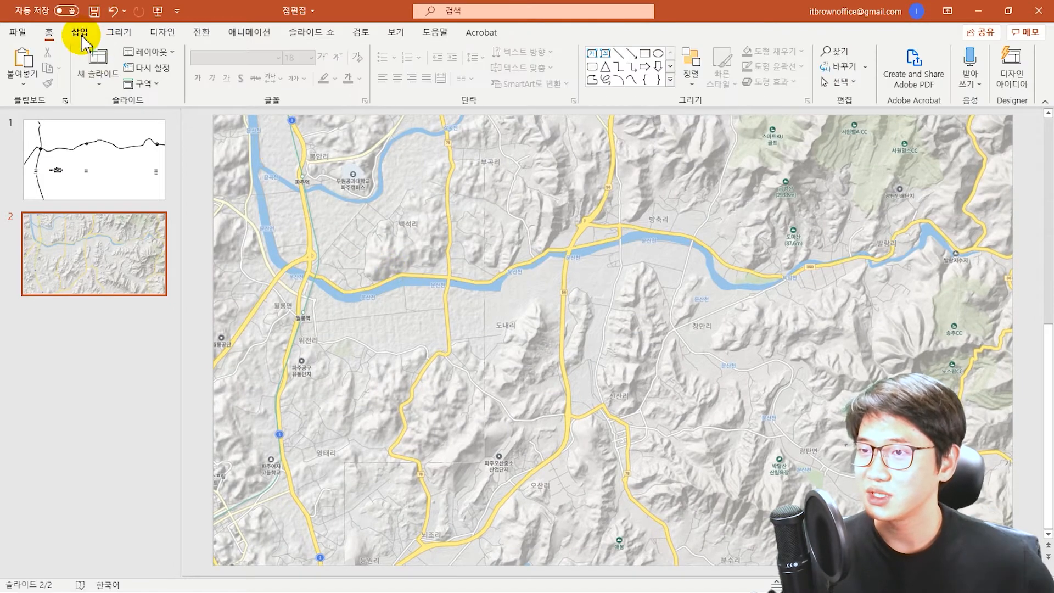
Step: Trace the east-west road along the river on slide 2 with the Curve tool, about 5.75 cm high and 33.86 cm wide
{"action": "left_click", "coordinate": [79, 32]}
{"action": "left_click", "coordinate": [214, 66]}
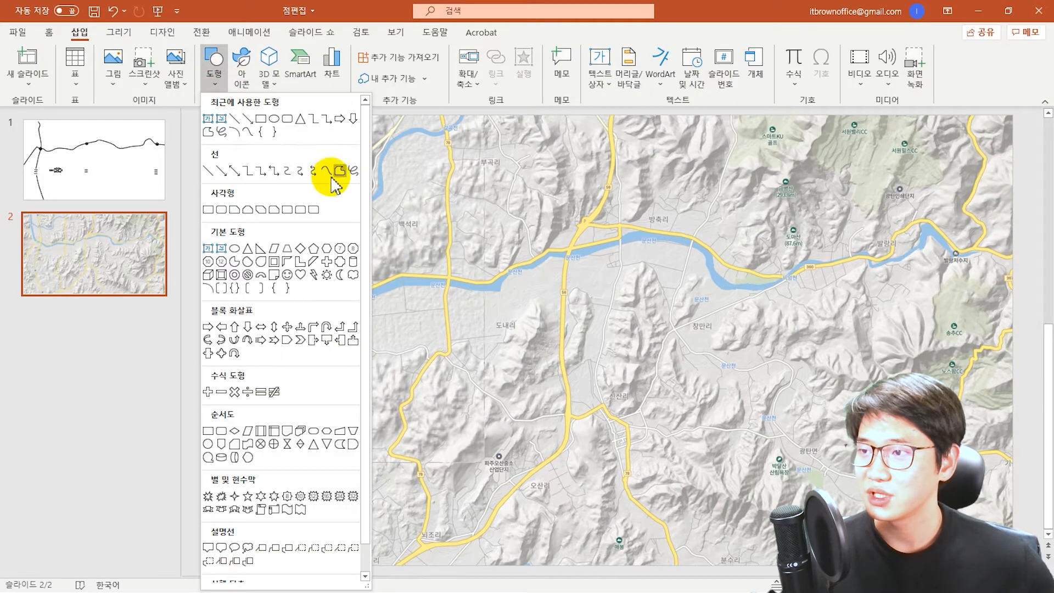
{"action": "left_click", "coordinate": [320, 175]}
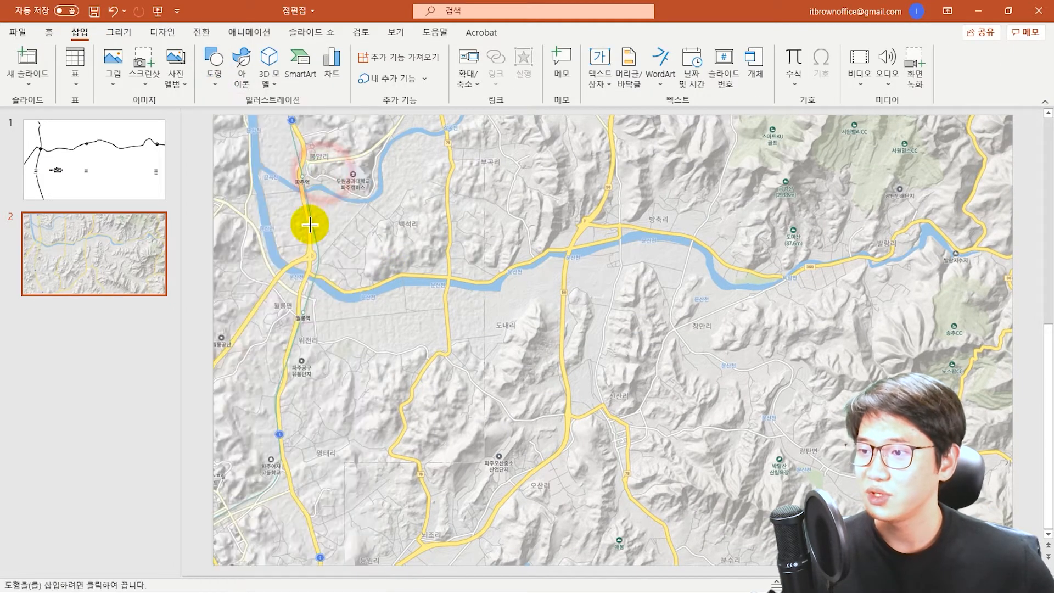
{"action": "left_click", "coordinate": [292, 265]}
{"action": "left_click", "coordinate": [335, 285]}
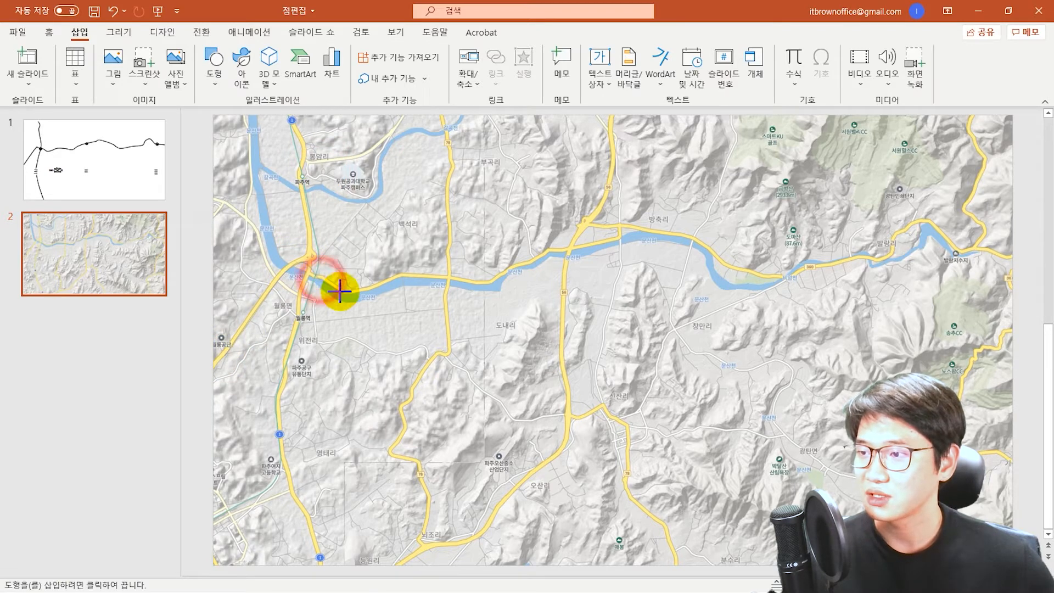
{"action": "left_click", "coordinate": [399, 276]}
{"action": "left_click", "coordinate": [448, 277]}
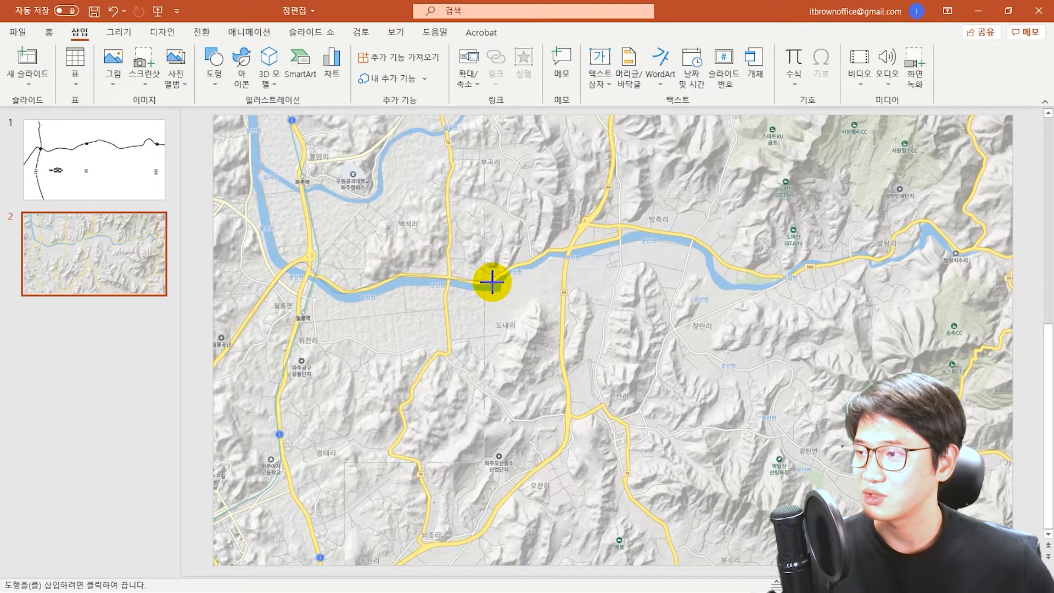
{"action": "left_click", "coordinate": [500, 275]}
{"action": "left_click", "coordinate": [546, 254]}
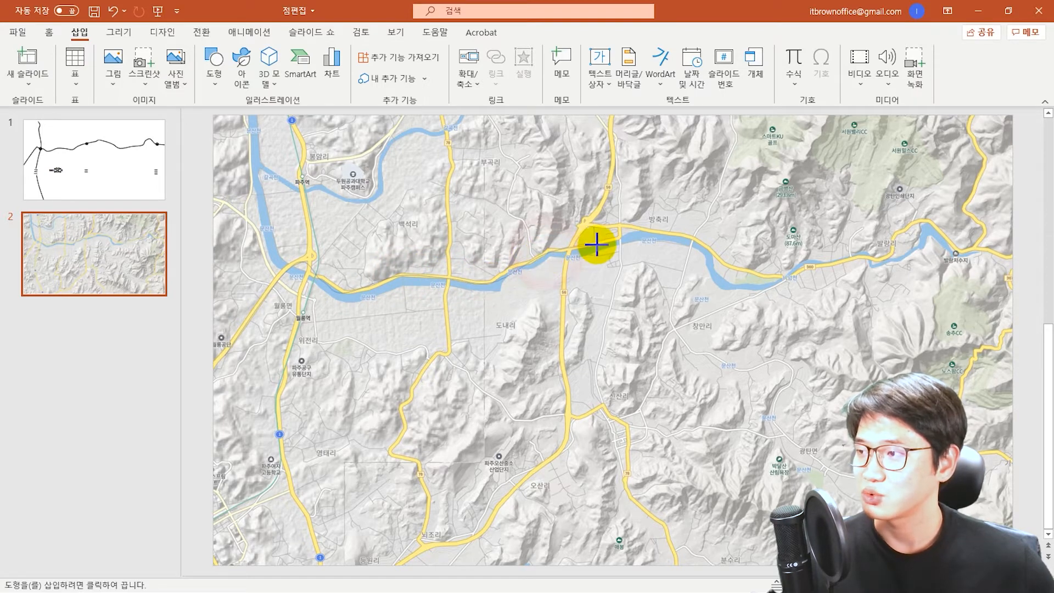
{"action": "left_click", "coordinate": [659, 230]}
{"action": "left_click", "coordinate": [714, 252]}
{"action": "left_click", "coordinate": [736, 267]}
{"action": "left_click", "coordinate": [784, 272]}
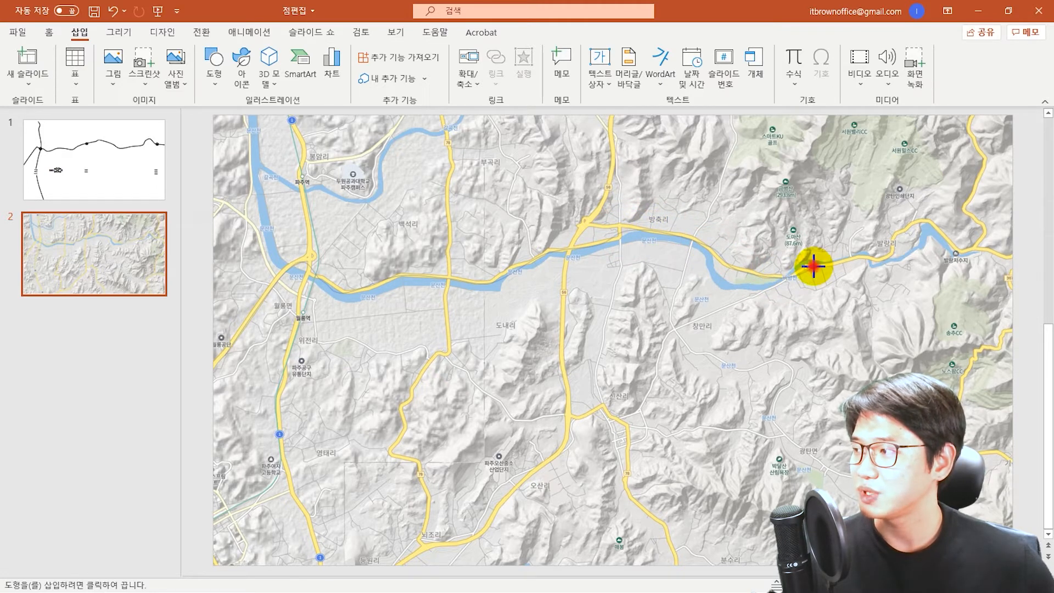
{"action": "left_click", "coordinate": [873, 257]}
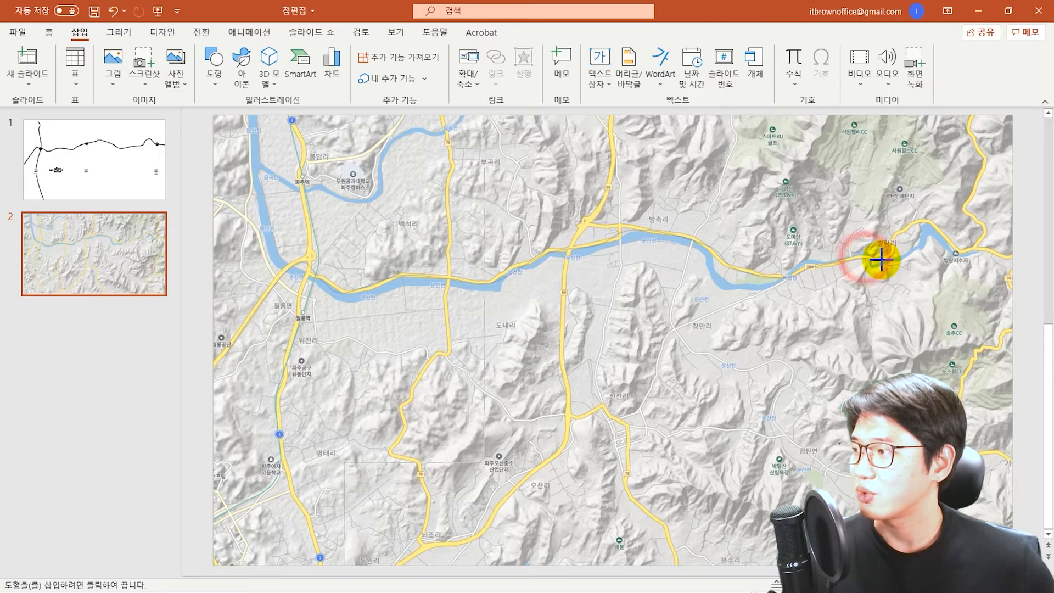
{"action": "left_click", "coordinate": [901, 233]}
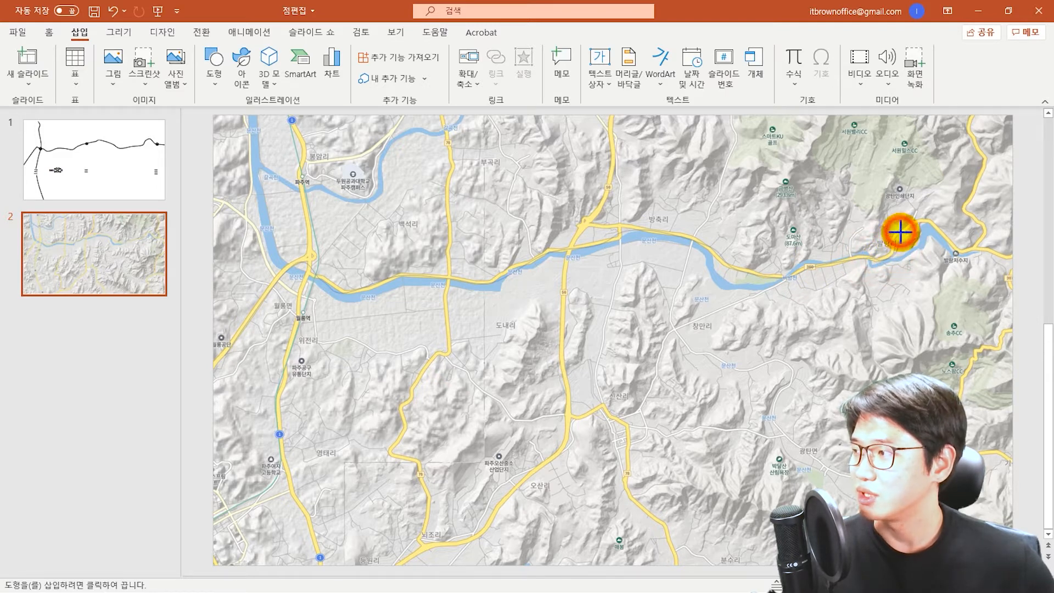
{"action": "left_click", "coordinate": [932, 221]}
{"action": "left_click", "coordinate": [957, 251]}
{"action": "left_click", "coordinate": [981, 247]}
{"action": "left_click", "coordinate": [1023, 260]}
{"action": "double_click", "coordinate": [1024, 260]}
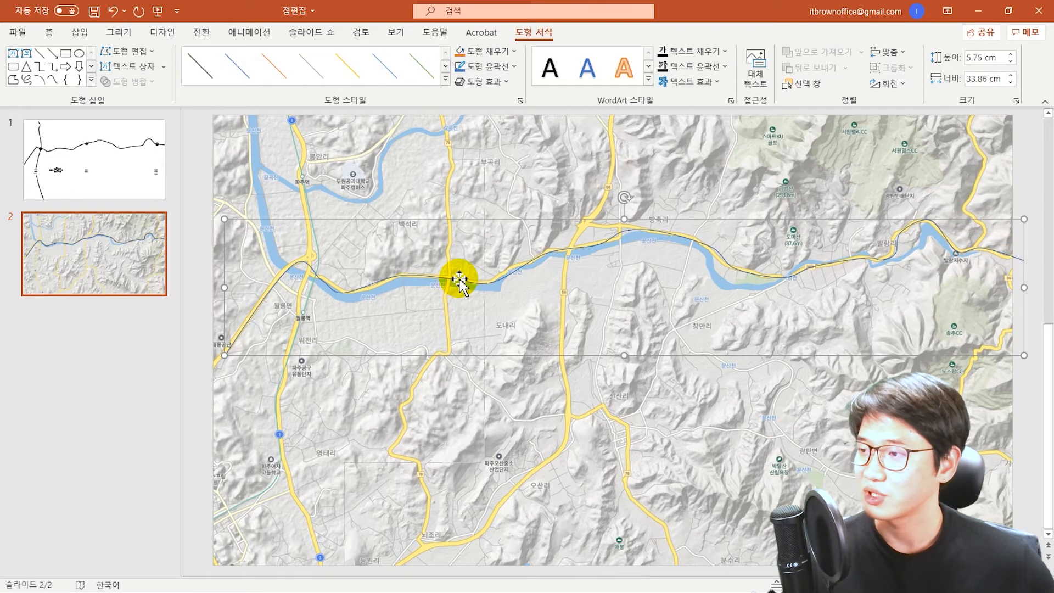
{"action": "left_click", "coordinate": [201, 317]}
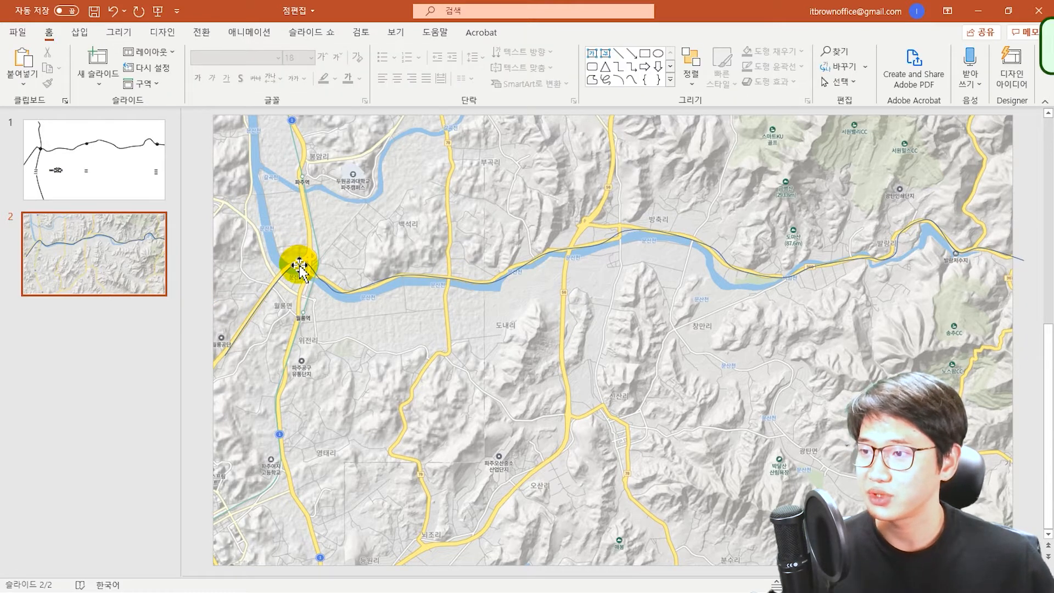
Step: Set the road curve's outline to 3 pt thick and colour it black
{"action": "left_click", "coordinate": [300, 266]}
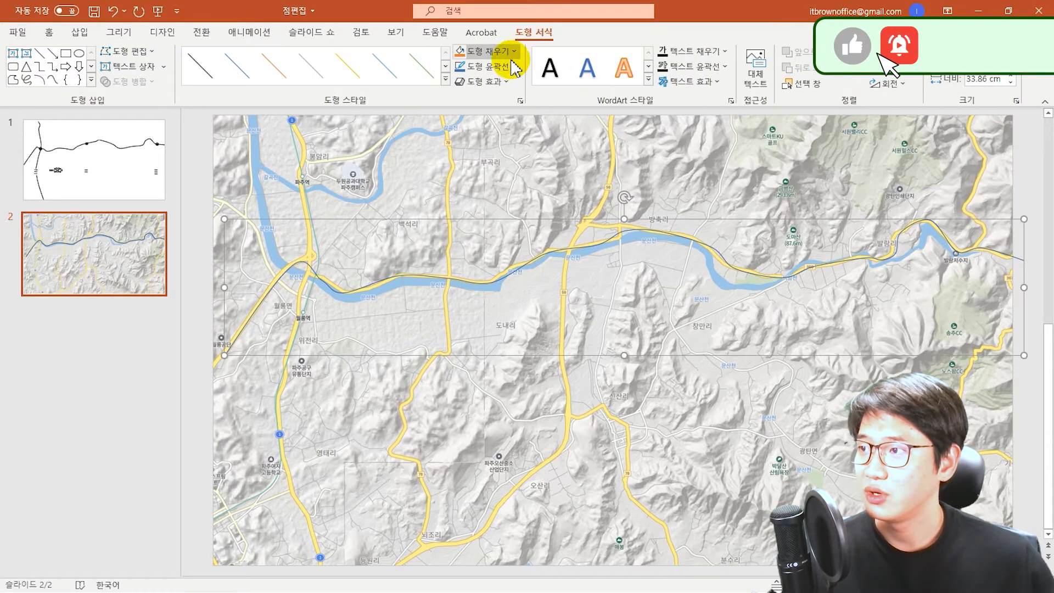
{"action": "left_click", "coordinate": [516, 66]}
{"action": "mouse_move", "coordinate": [513, 272]}
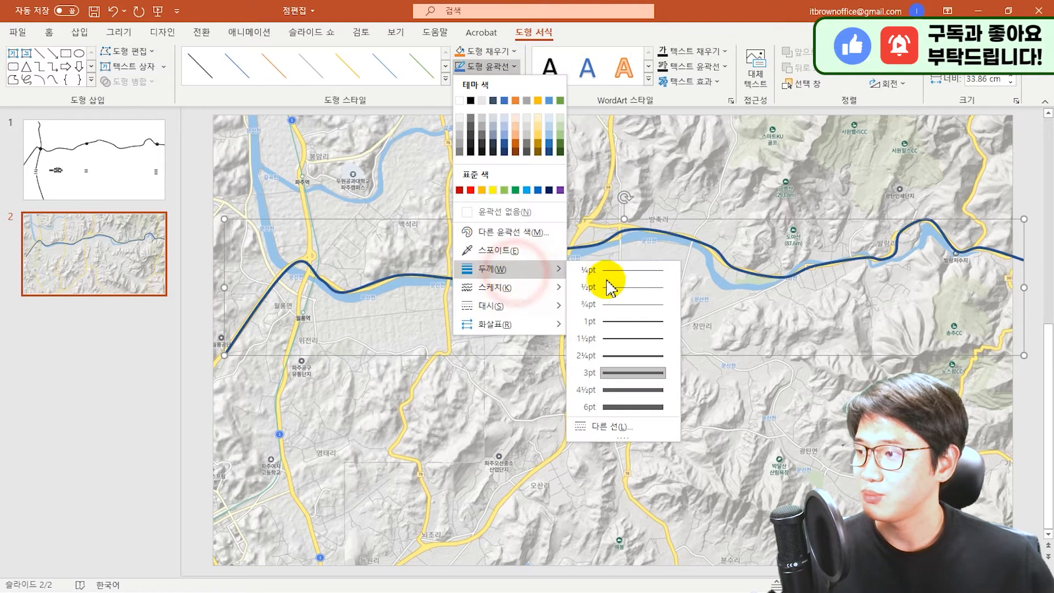
{"action": "left_click", "coordinate": [625, 373]}
{"action": "left_click", "coordinate": [502, 66]}
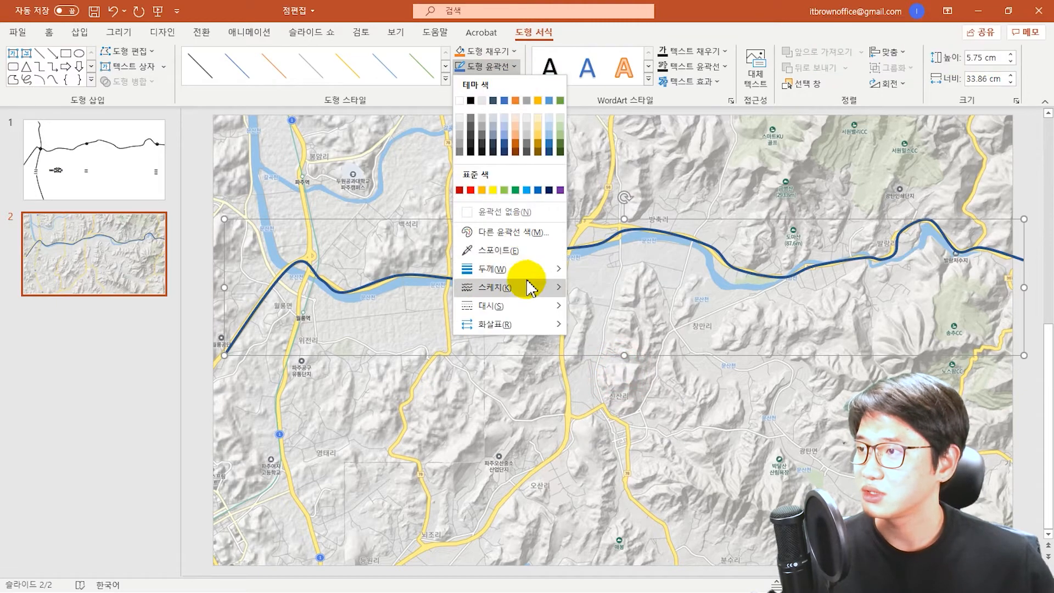
{"action": "left_click", "coordinate": [484, 119]}
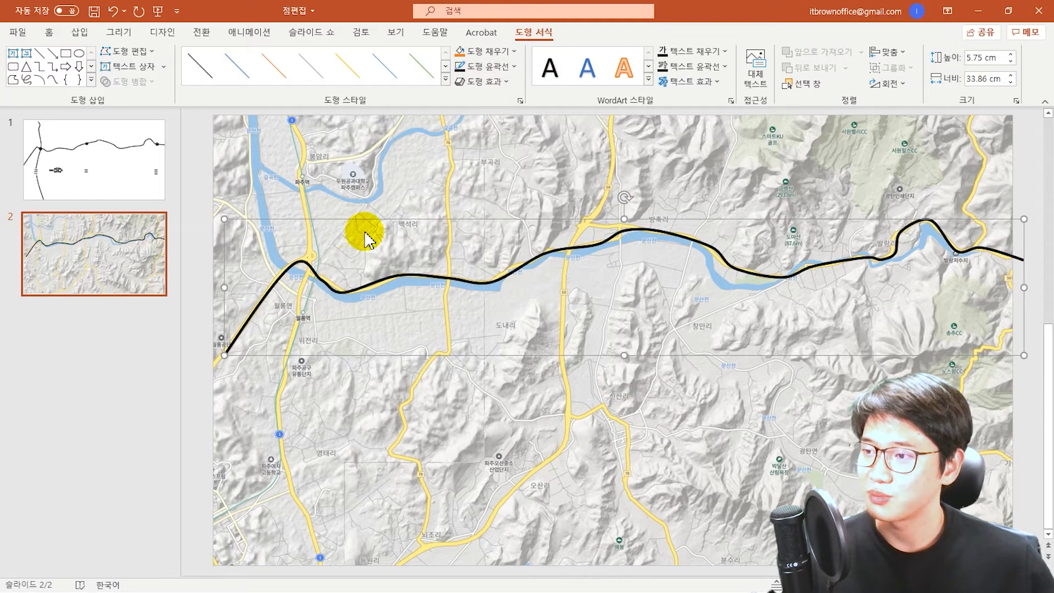
Step: Edit the road curve's points, extending its west end past the slide edge and shifting the two points around the western junction onto the road
{"action": "right_click", "coordinate": [371, 283]}
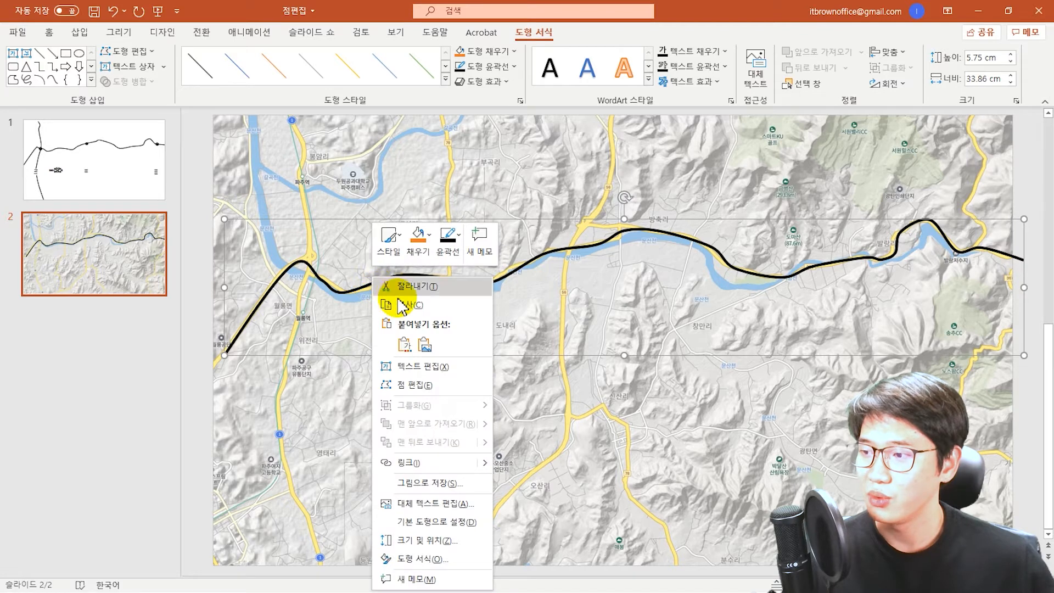
{"action": "left_click", "coordinate": [429, 388]}
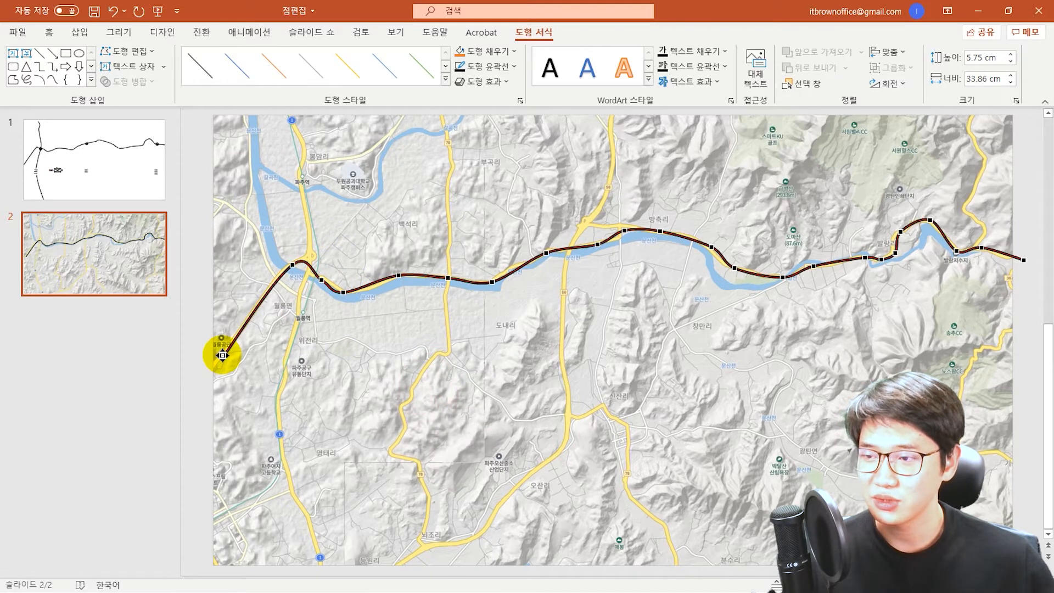
{"action": "left_click_drag", "start_coordinate": [222, 355], "coordinate": [208, 372]}
{"action": "left_click", "coordinate": [288, 269]}
{"action": "left_click_drag", "start_coordinate": [287, 269], "coordinate": [285, 269]}
{"action": "left_click", "coordinate": [325, 278]}
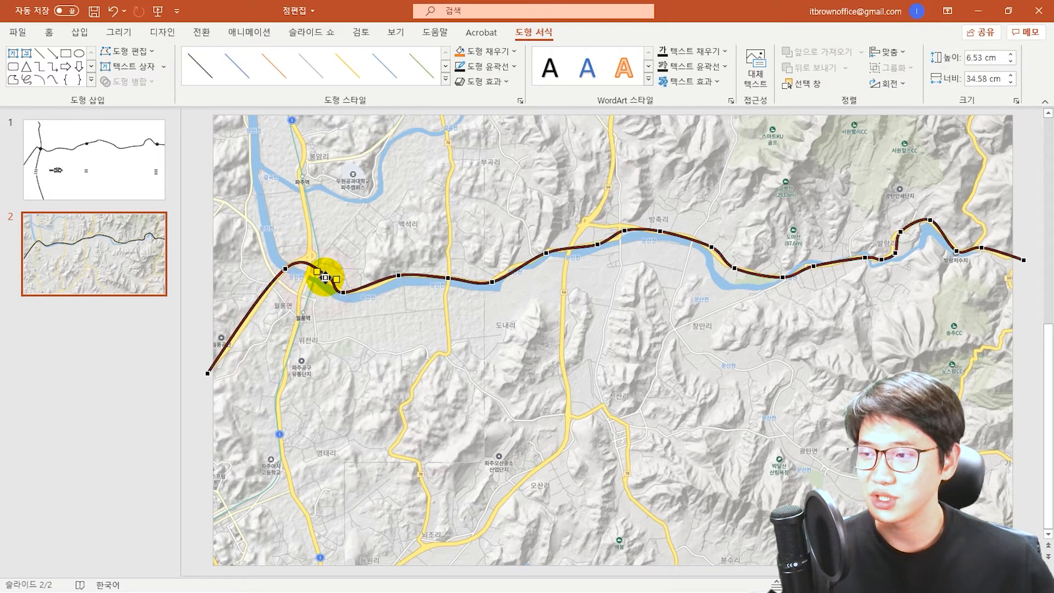
{"action": "left_click", "coordinate": [373, 240]}
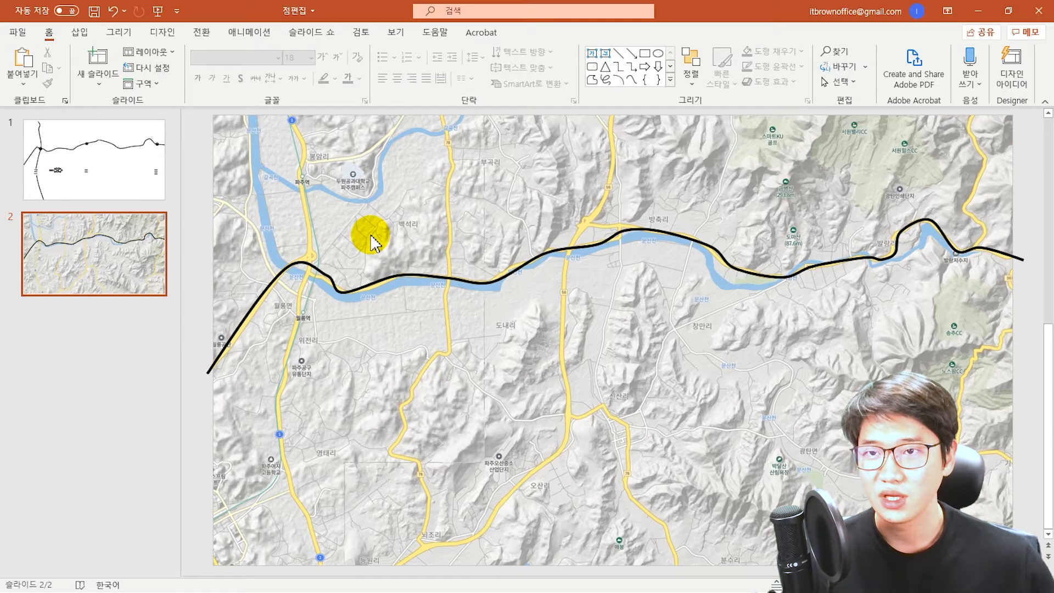
Step: Display the road curve's edit points once more and leave point editing without changing the curve
{"action": "left_click", "coordinate": [326, 276]}
{"action": "right_click", "coordinate": [327, 279]}
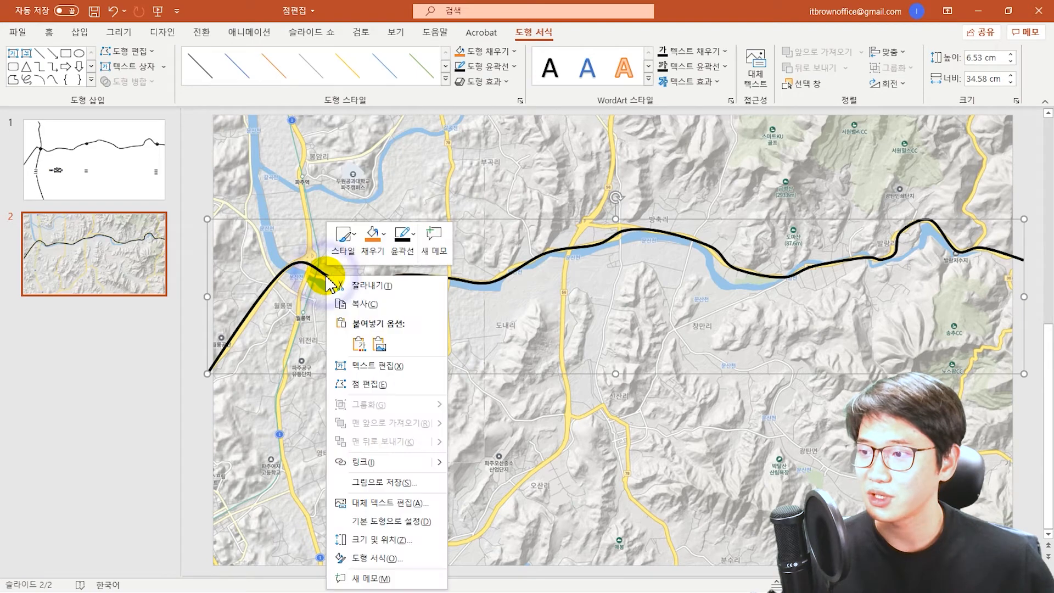
{"action": "left_click", "coordinate": [374, 384]}
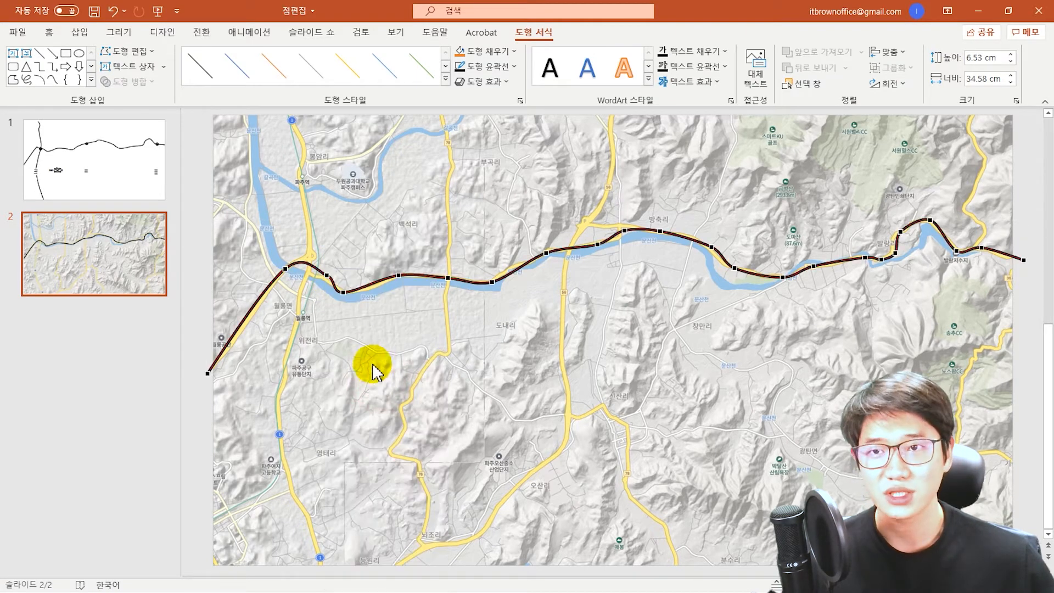
{"action": "left_click", "coordinate": [366, 220]}
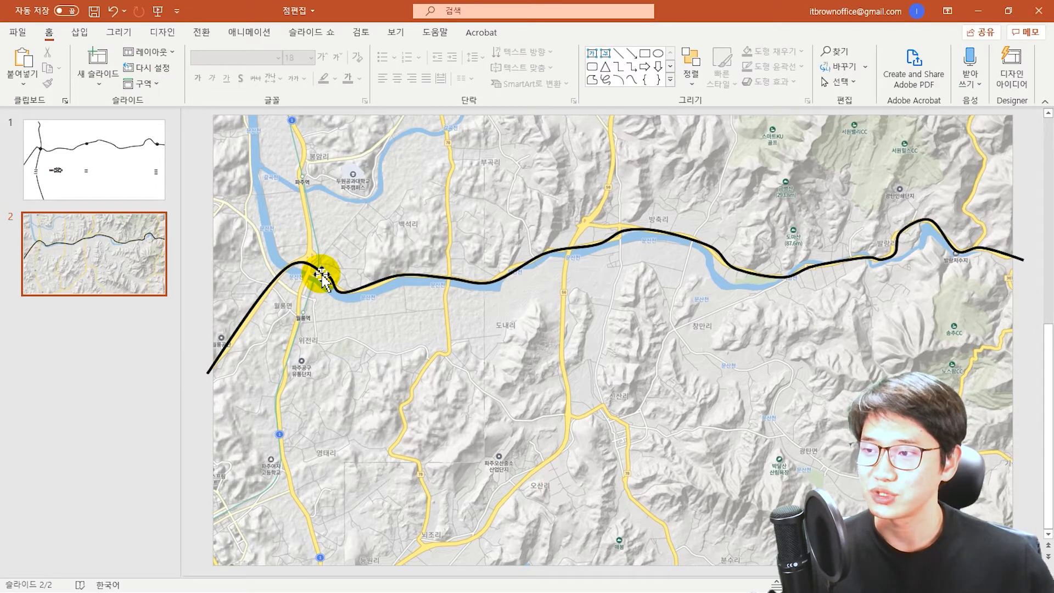
Step: Add the Edit Points (점 편집) command for the selected road curve to the Quick Access Toolbar
{"action": "left_click", "coordinate": [323, 276]}
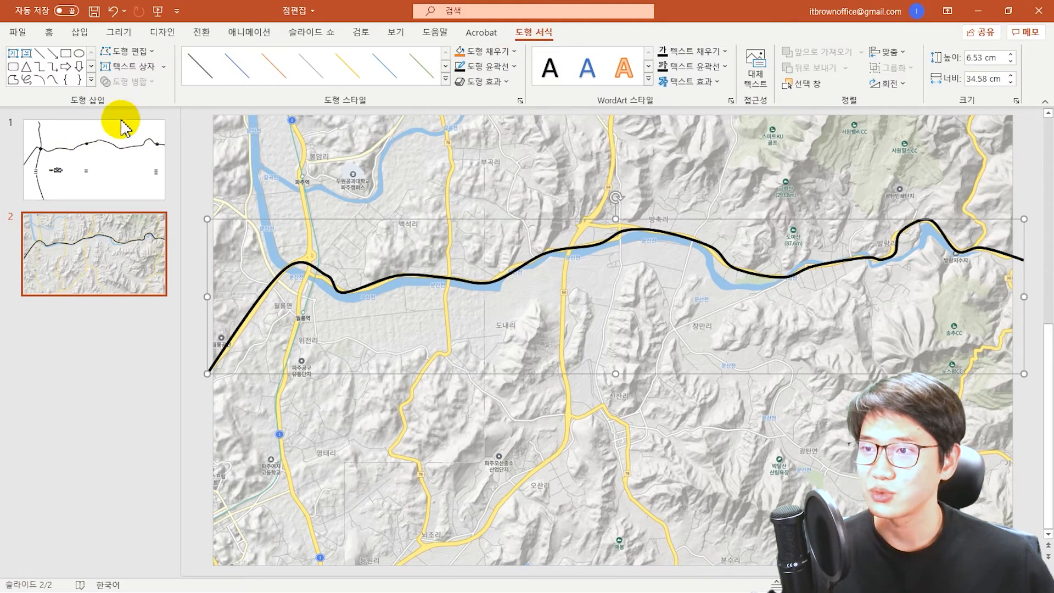
{"action": "left_click", "coordinate": [138, 53]}
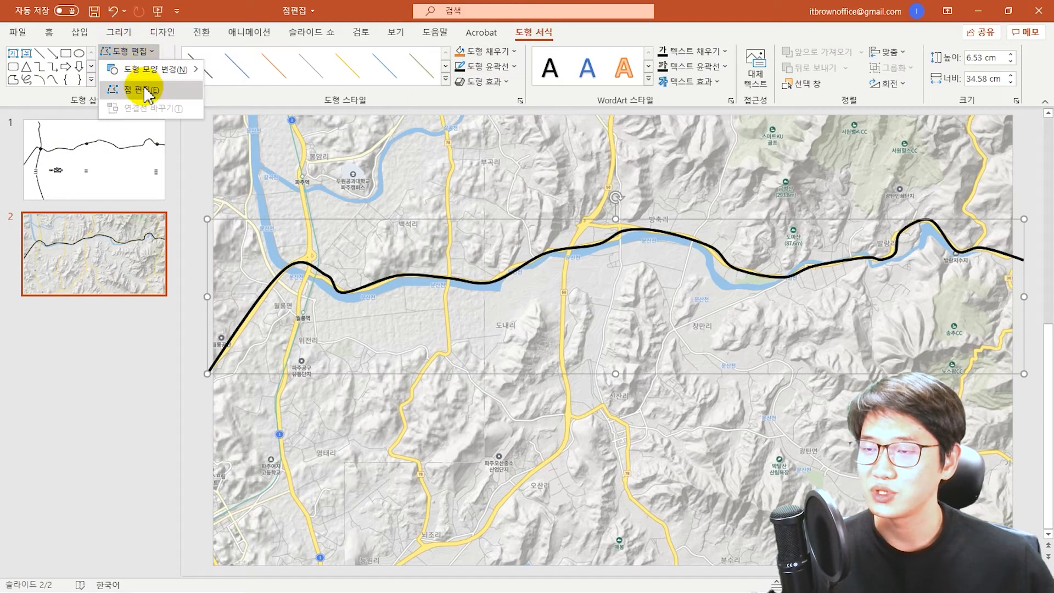
{"action": "right_click", "coordinate": [146, 91]}
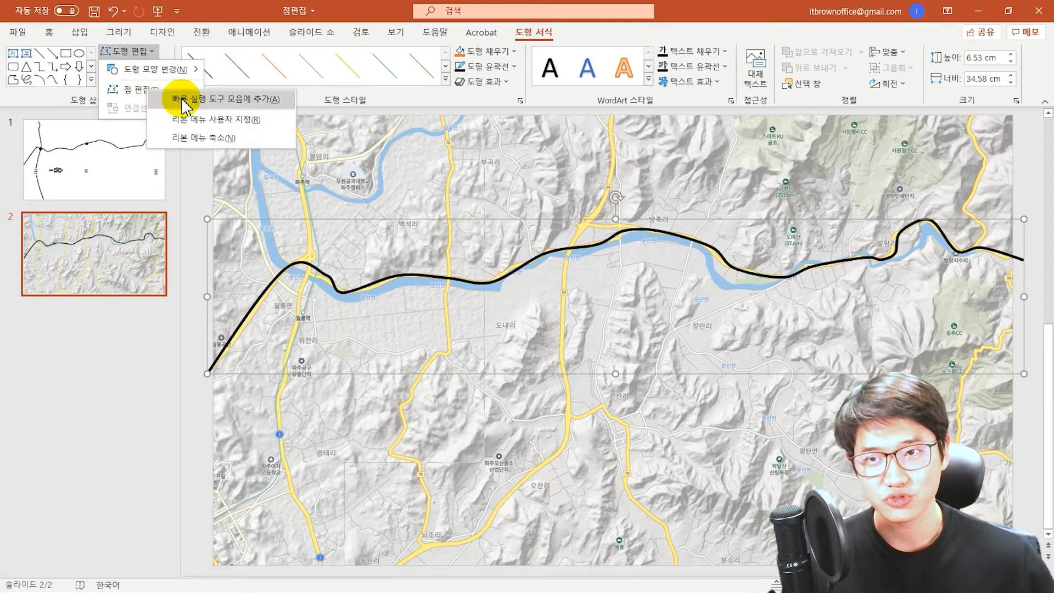
{"action": "left_click", "coordinate": [183, 99]}
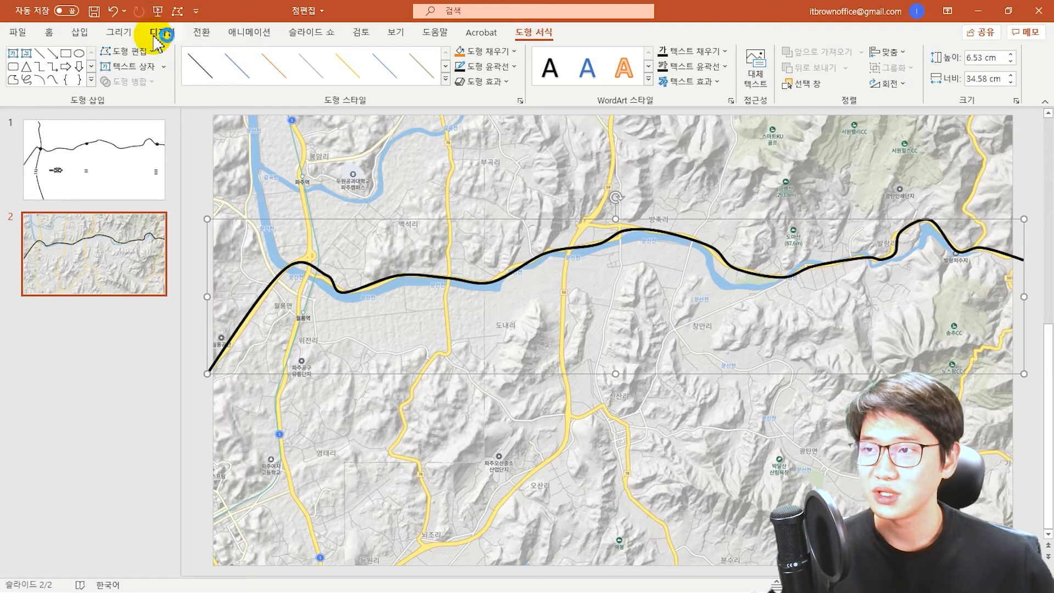
Step: Reorder the Quick Access Toolbar commands so that 점 편집 comes first, and apply the change
{"action": "left_click", "coordinate": [197, 11]}
{"action": "left_click", "coordinate": [250, 272]}
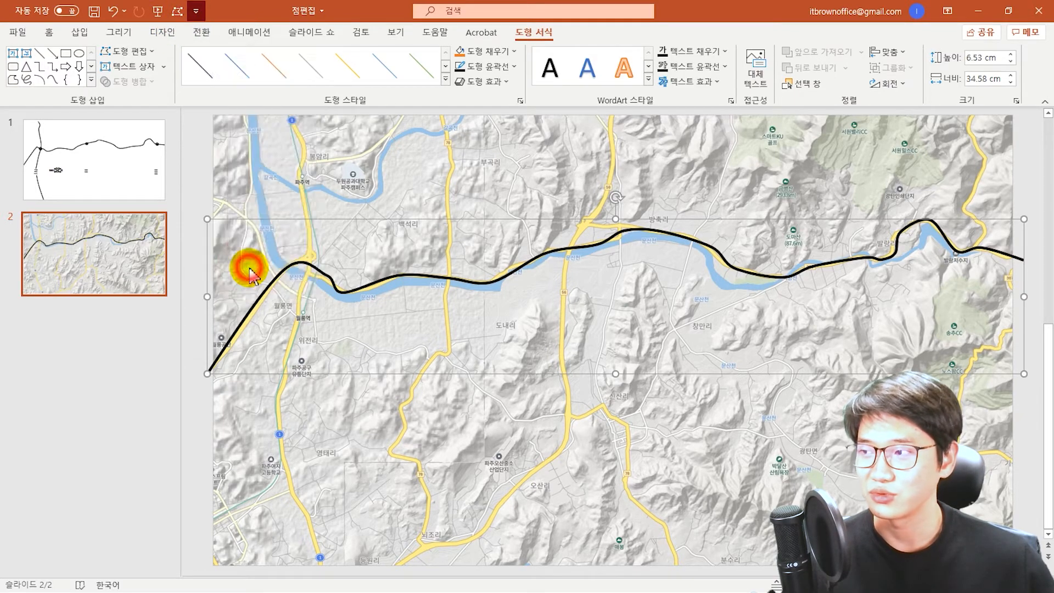
{"action": "left_click", "coordinate": [622, 242]}
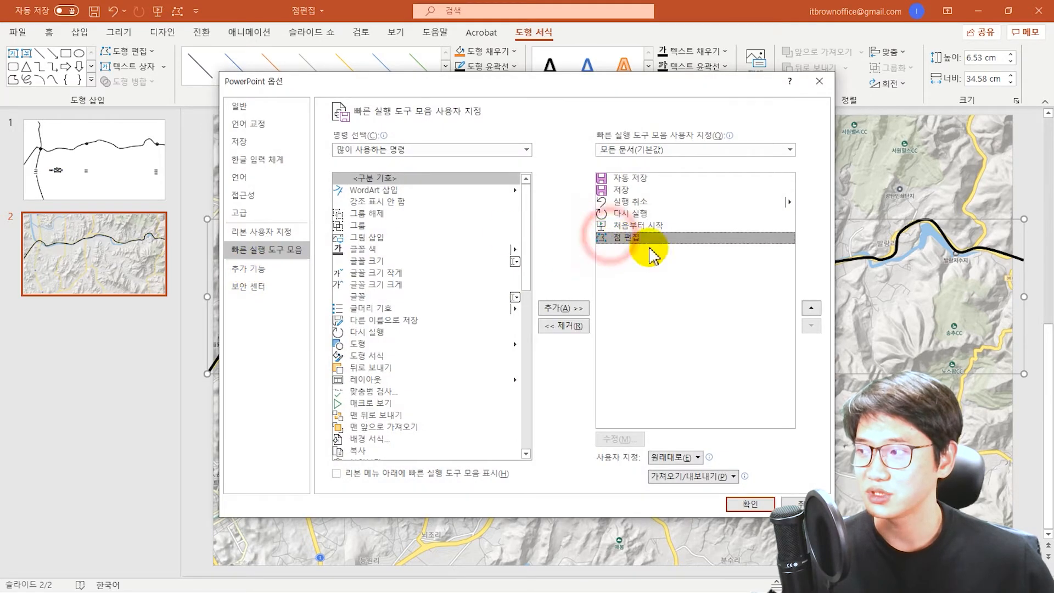
{"action": "left_click", "coordinate": [811, 308]}
{"action": "left_click", "coordinate": [811, 308]}
{"action": "left_click", "coordinate": [811, 308]}
{"action": "left_click", "coordinate": [811, 308]}
{"action": "left_click", "coordinate": [811, 308]}
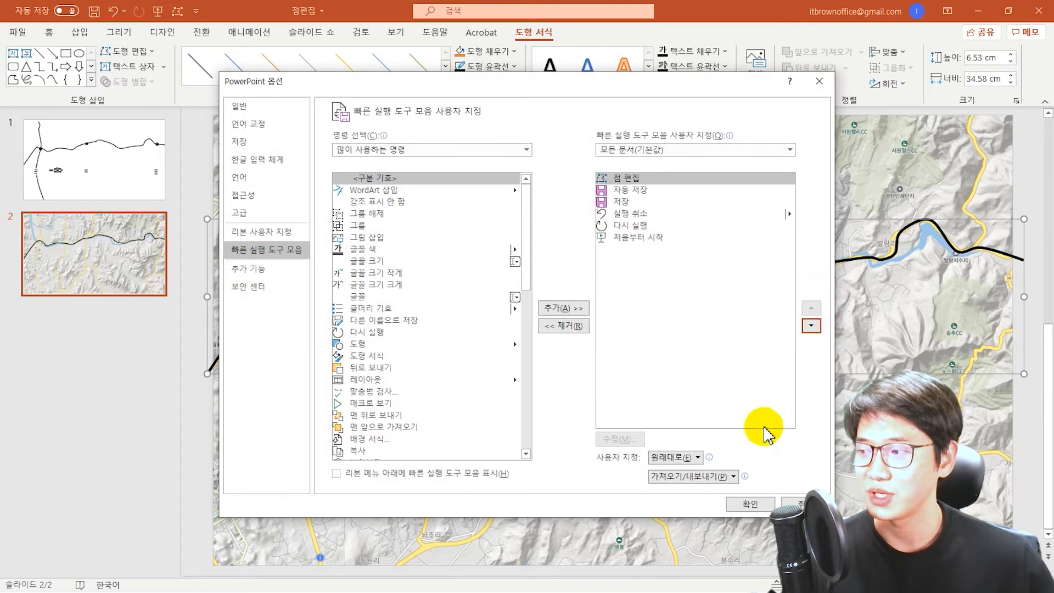
{"action": "left_click", "coordinate": [750, 504]}
Step: Test the Quick Access shortcut of the 점 편집 command on the road curve, entering and leaving point editing
{"action": "left_click", "coordinate": [546, 353]}
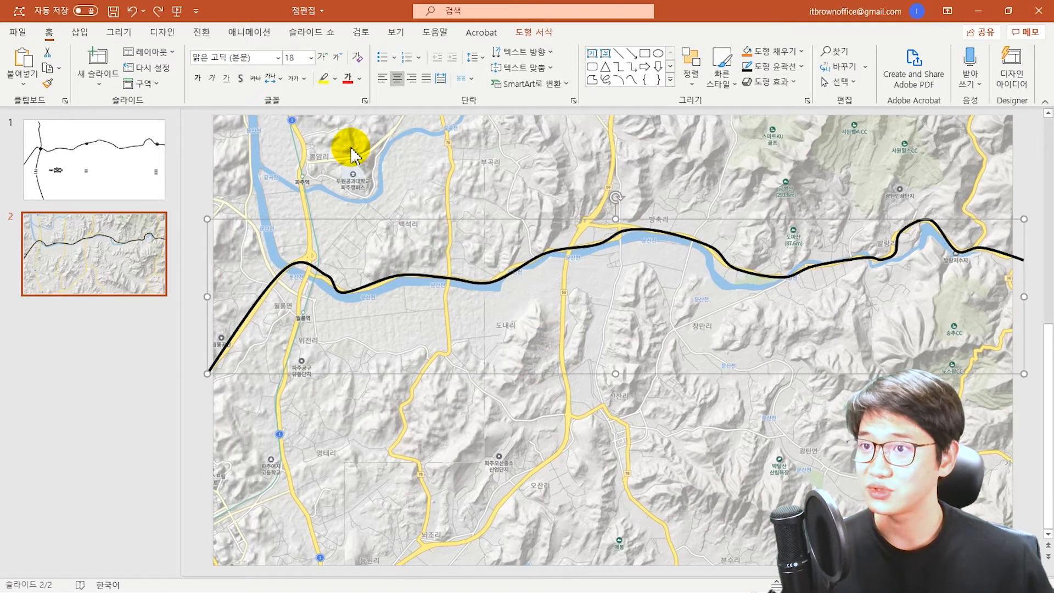
{"action": "key", "text": "alt"}
{"action": "key", "text": "1"}
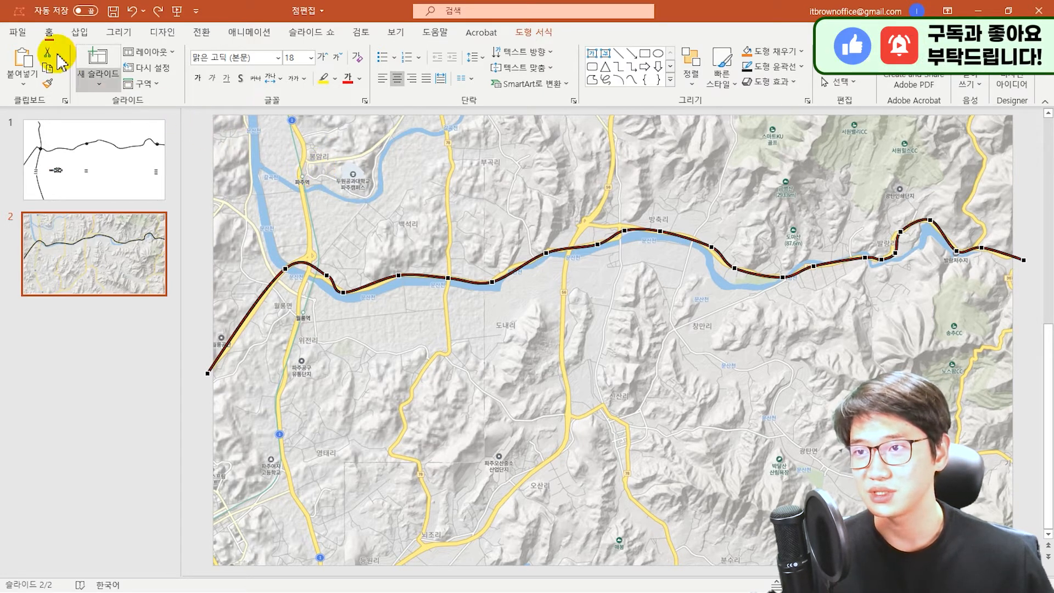
{"action": "left_click", "coordinate": [353, 157]}
{"action": "left_click", "coordinate": [360, 287]}
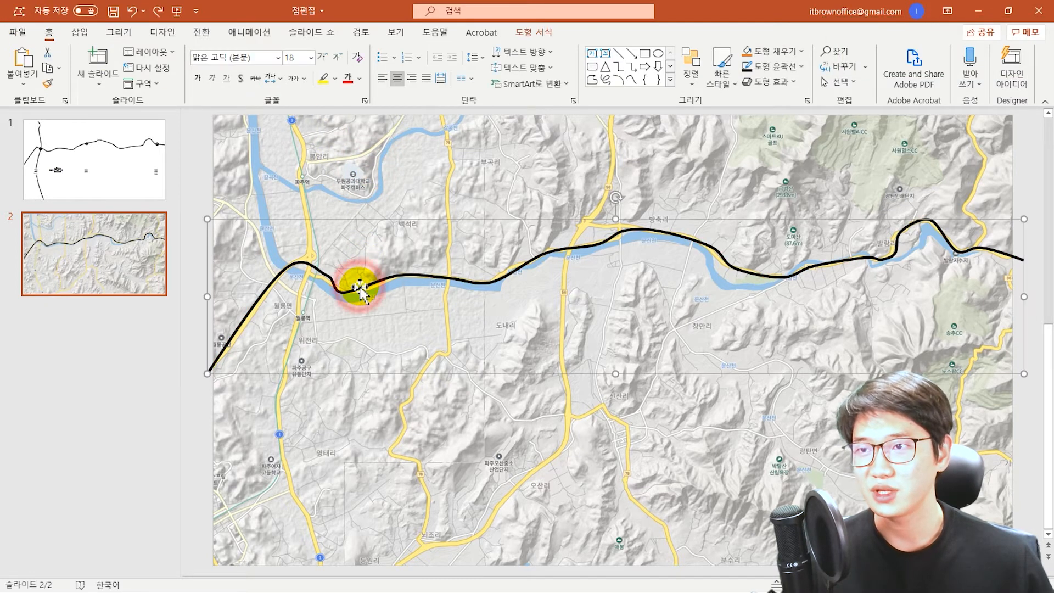
{"action": "key", "text": "alt+1"}
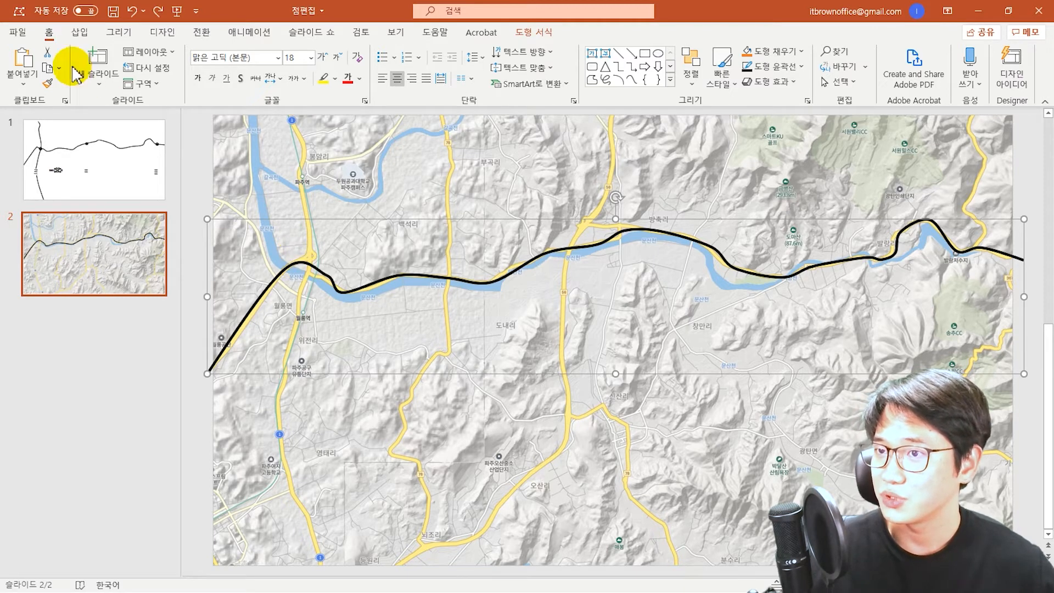
Step: Edit the road curve's points, convert the one just west of the Route 56 crossing to 꼭지 점, and move it onto the road
{"action": "left_click", "coordinate": [15, 13]}
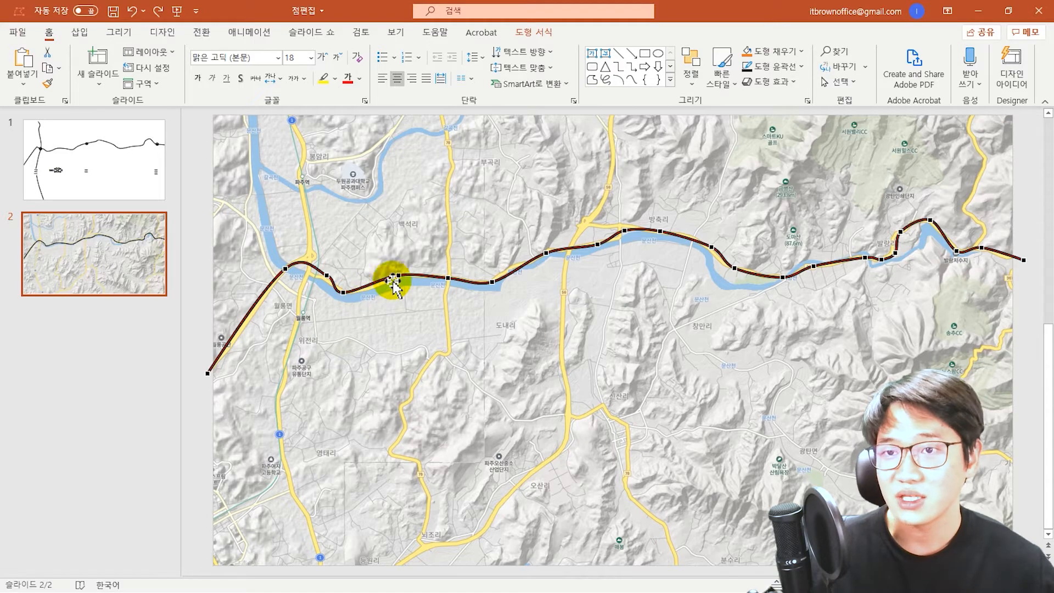
{"action": "scroll", "coordinate": [407, 275], "scroll_direction": "up", "scroll_amount": 8}
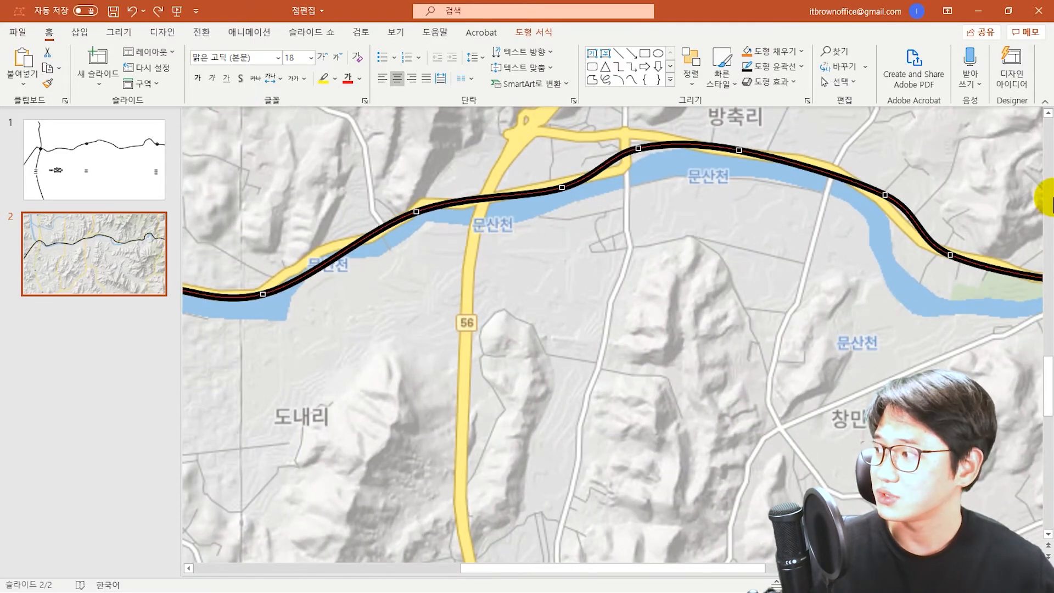
{"action": "left_click_drag", "start_coordinate": [1048, 394], "coordinate": [1049, 368]}
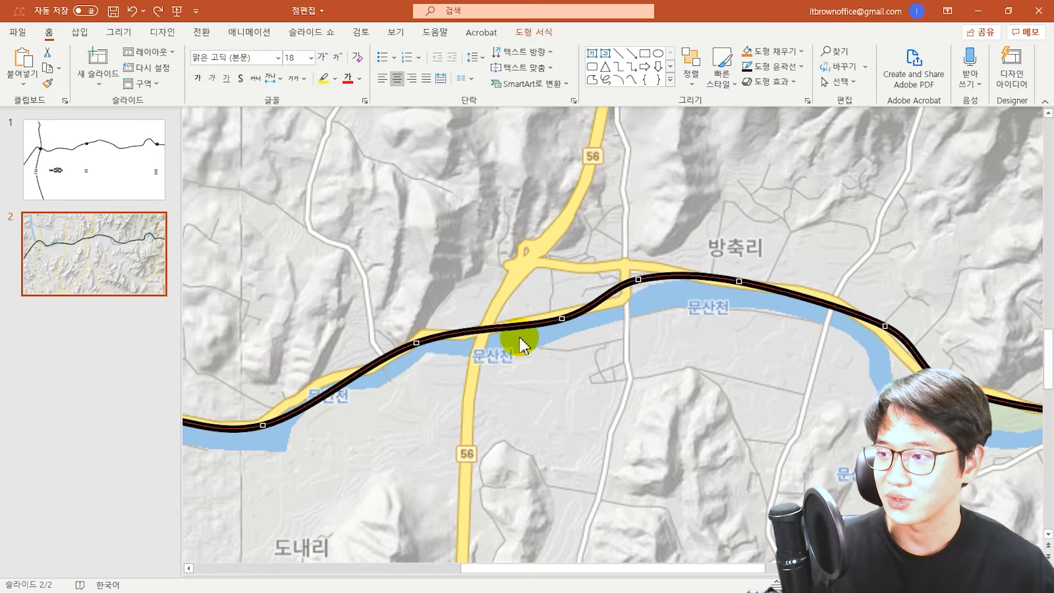
{"action": "right_click", "coordinate": [416, 343]}
{"action": "left_click", "coordinate": [416, 342]}
{"action": "right_click", "coordinate": [415, 344]}
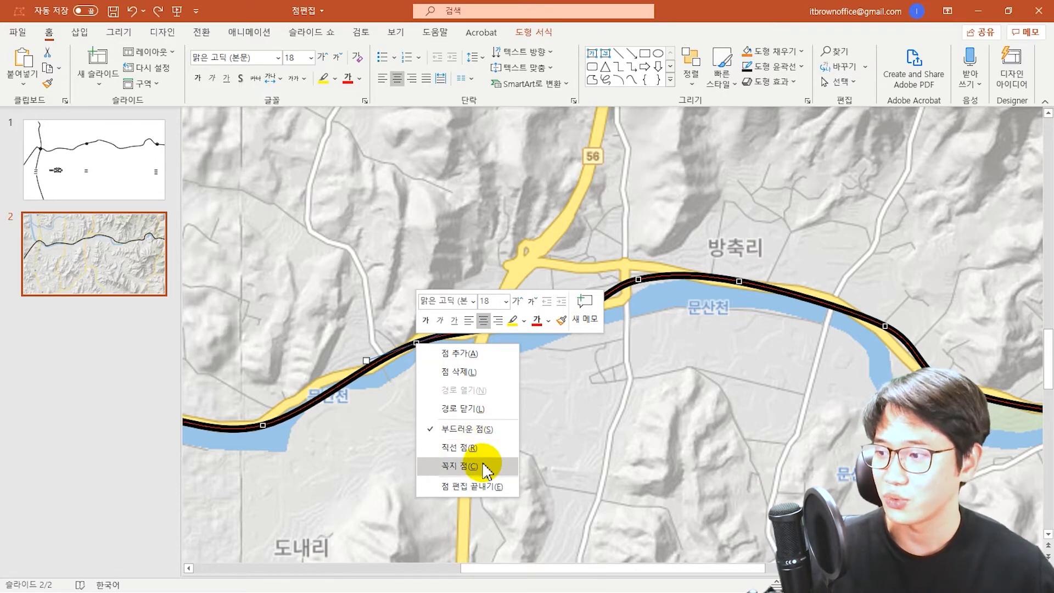
{"action": "right_click", "coordinate": [416, 342]}
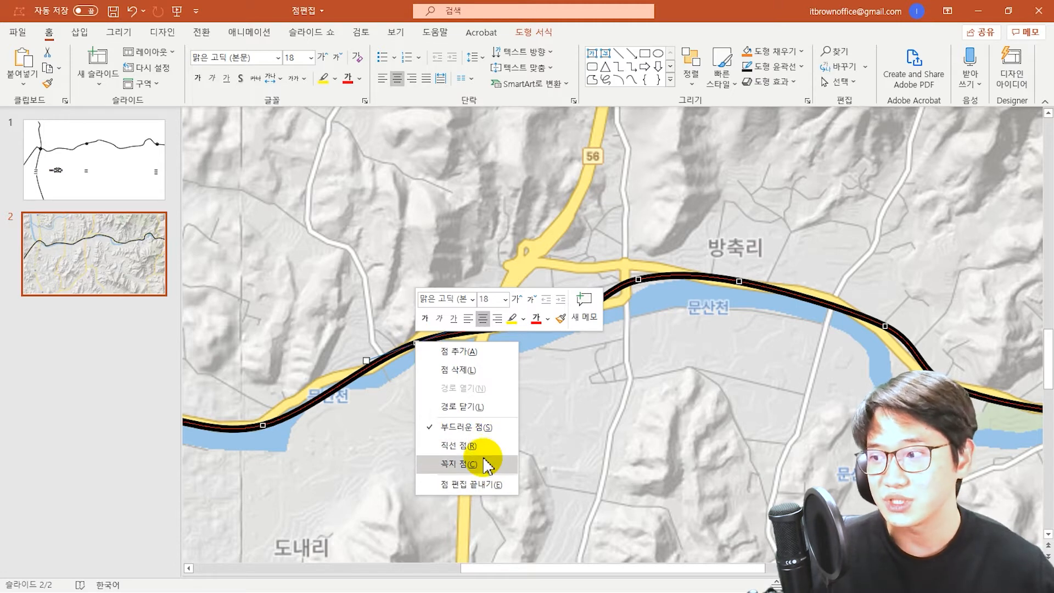
{"action": "left_click", "coordinate": [486, 464]}
{"action": "mouse_move", "coordinate": [417, 339]}
{"action": "left_mouse_down"}
{"action": "mouse_move", "coordinate": [426, 300]}
{"action": "mouse_move", "coordinate": [422, 332]}
{"action": "left_mouse_up"}
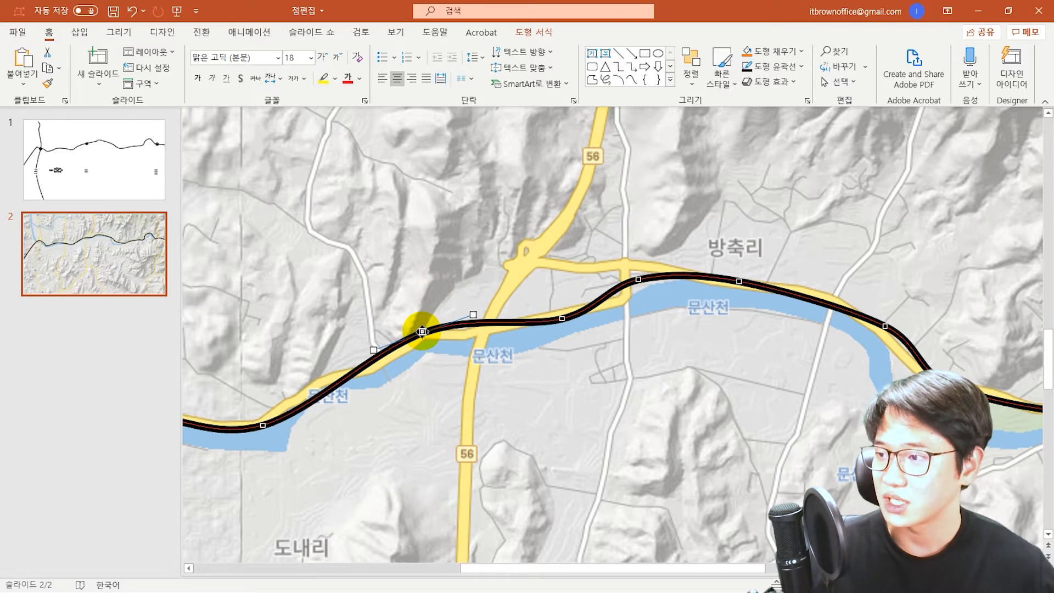
Step: Try bending each side of the 꼭지 점 west of Route 56 separately with its direction handles, and undo the handle changes
{"action": "right_click", "coordinate": [422, 331]}
{"action": "left_click", "coordinate": [454, 405]}
{"action": "left_click", "coordinate": [472, 319]}
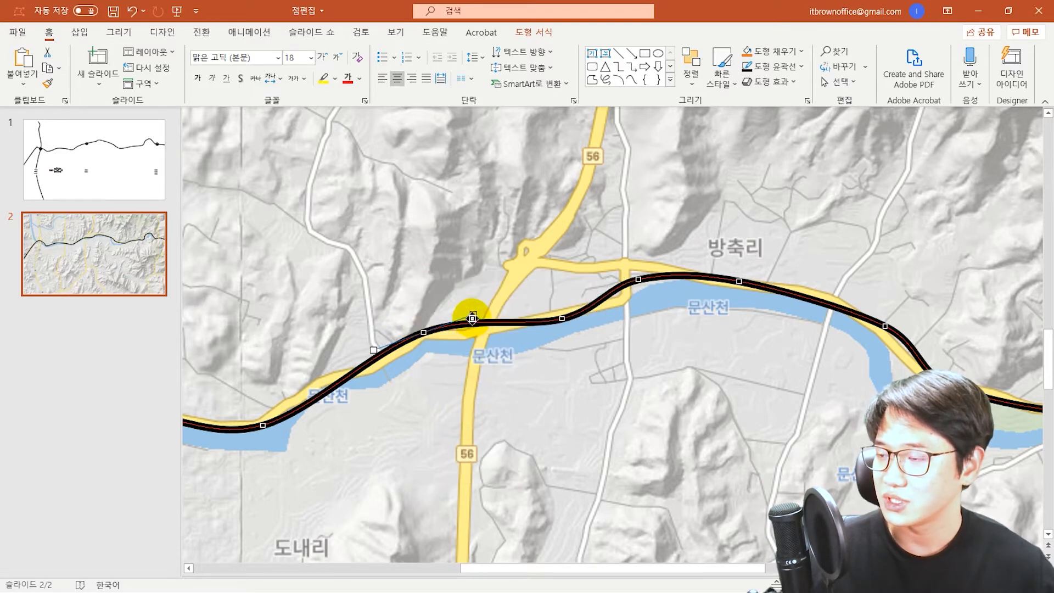
{"action": "left_click_drag", "start_coordinate": [472, 324], "coordinate": [479, 278]}
{"action": "right_click", "coordinate": [432, 332]}
{"action": "left_click", "coordinate": [478, 447]}
{"action": "left_click", "coordinate": [469, 319]}
{"action": "left_click_drag", "start_coordinate": [470, 320], "coordinate": [473, 354]}
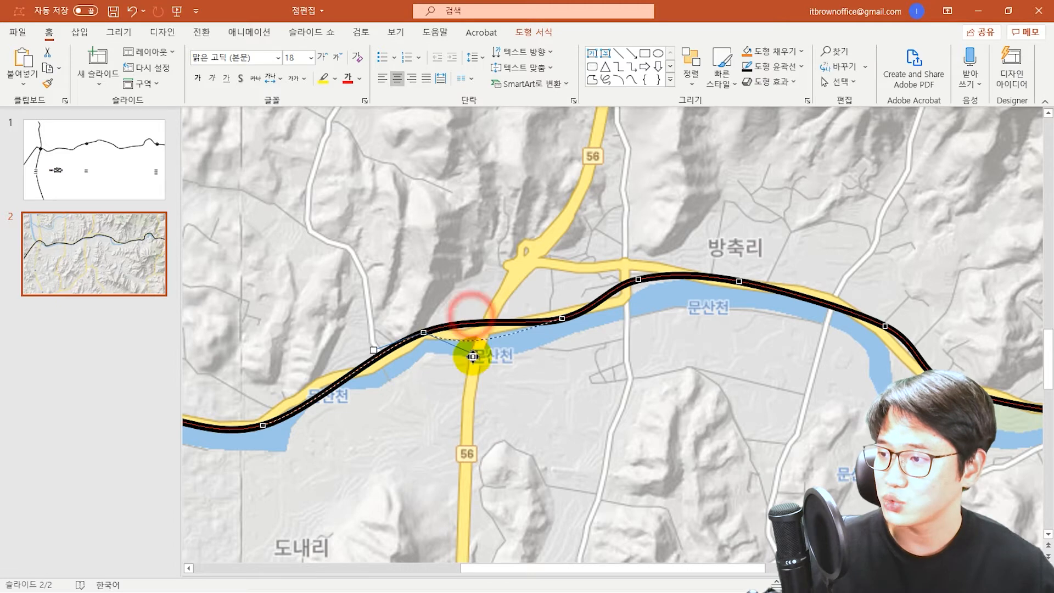
{"action": "left_click_drag", "start_coordinate": [375, 349], "coordinate": [407, 385]}
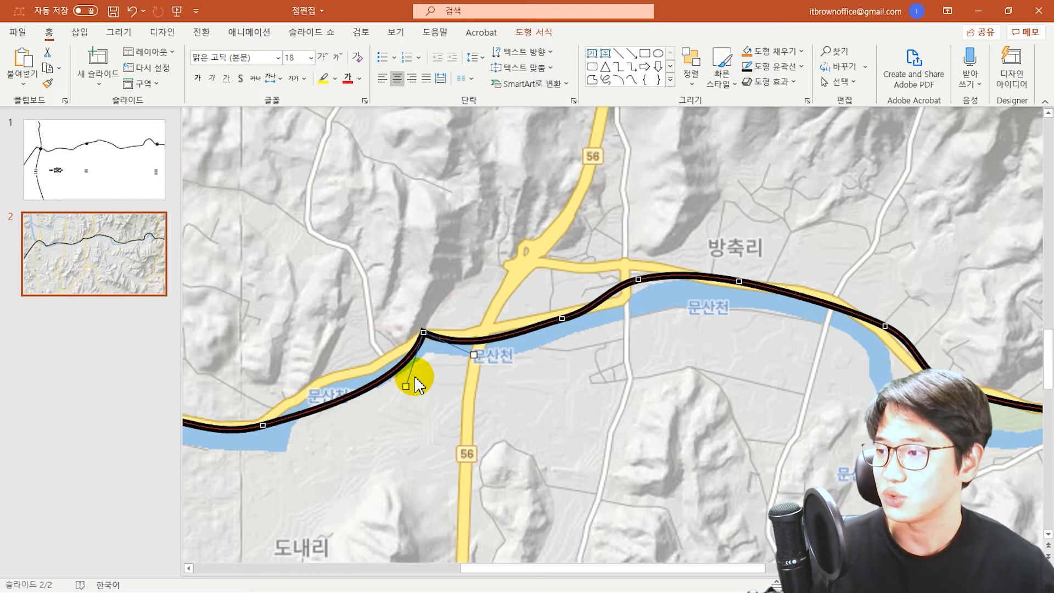
{"action": "key", "text": "ctrl+z"}
{"action": "key", "text": "ctrl+z"}
Step: Convert the curve section crossing Route 56 to a straight segment (직선 세그먼트)
{"action": "left_click", "coordinate": [471, 346]}
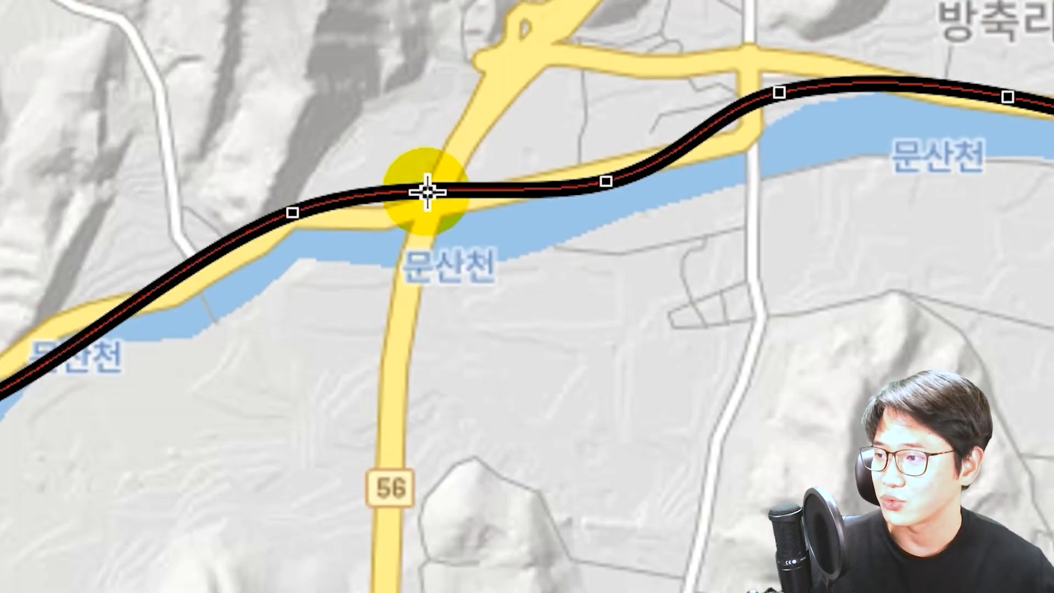
{"action": "right_click", "coordinate": [428, 194]}
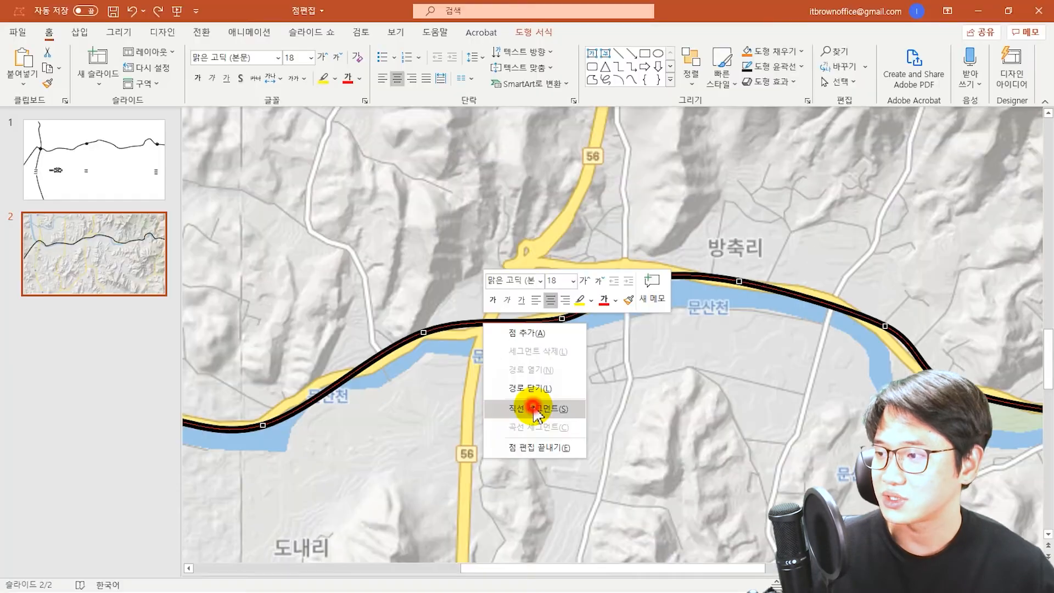
{"action": "left_click", "coordinate": [542, 381]}
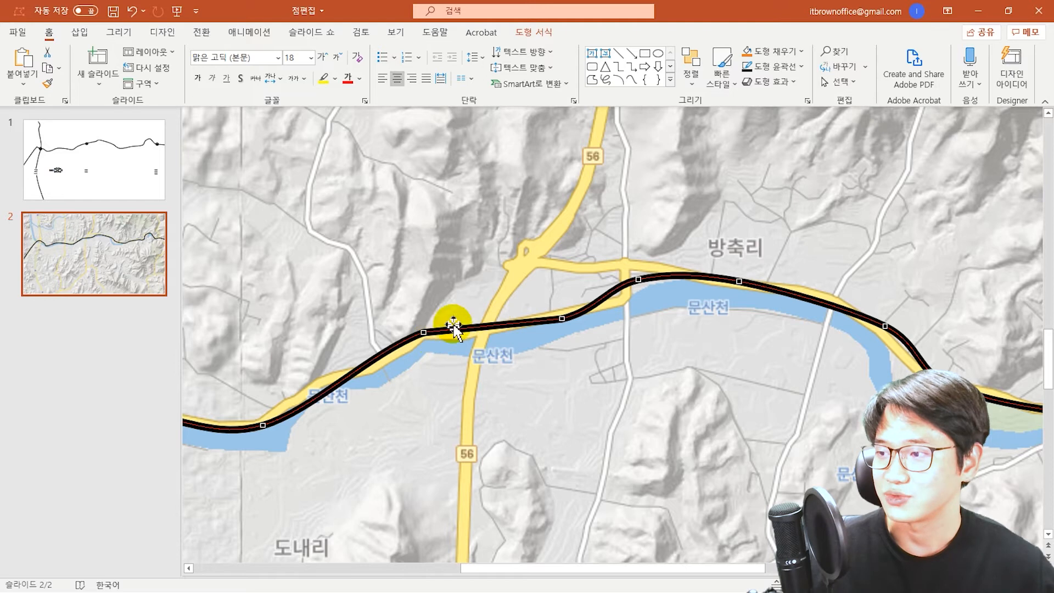
Step: Add a curve point at the Route 56 crossing and another just before the bend at 방축리, fitting them to the road
{"action": "left_click", "coordinate": [491, 326]}
{"action": "mouse_move", "coordinate": [492, 327]}
{"action": "left_mouse_down"}
{"action": "mouse_move", "coordinate": [491, 318]}
{"action": "mouse_move", "coordinate": [485, 327]}
{"action": "left_mouse_up"}
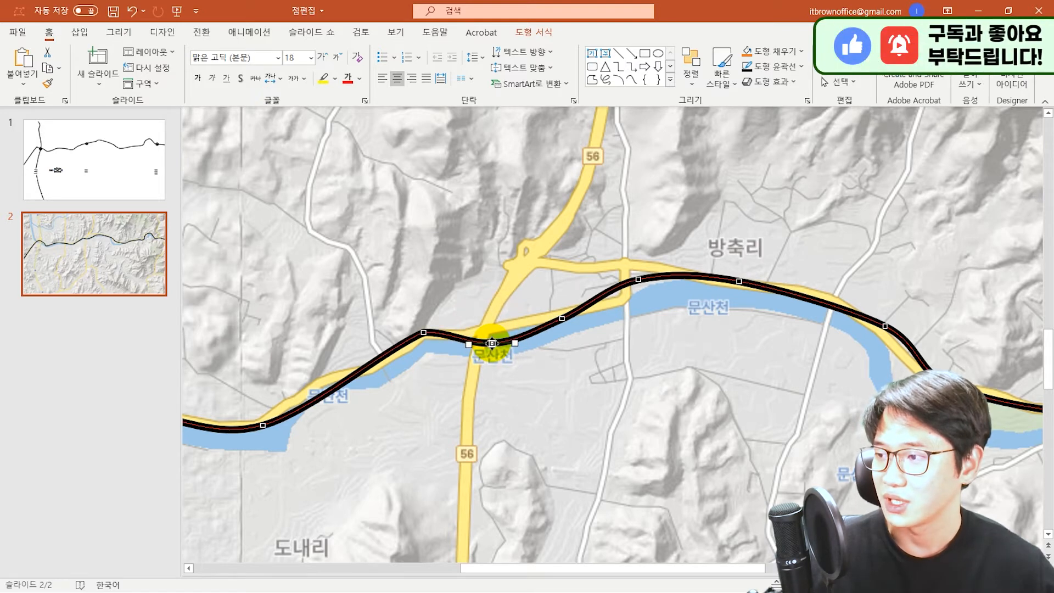
{"action": "left_click", "coordinate": [602, 295]}
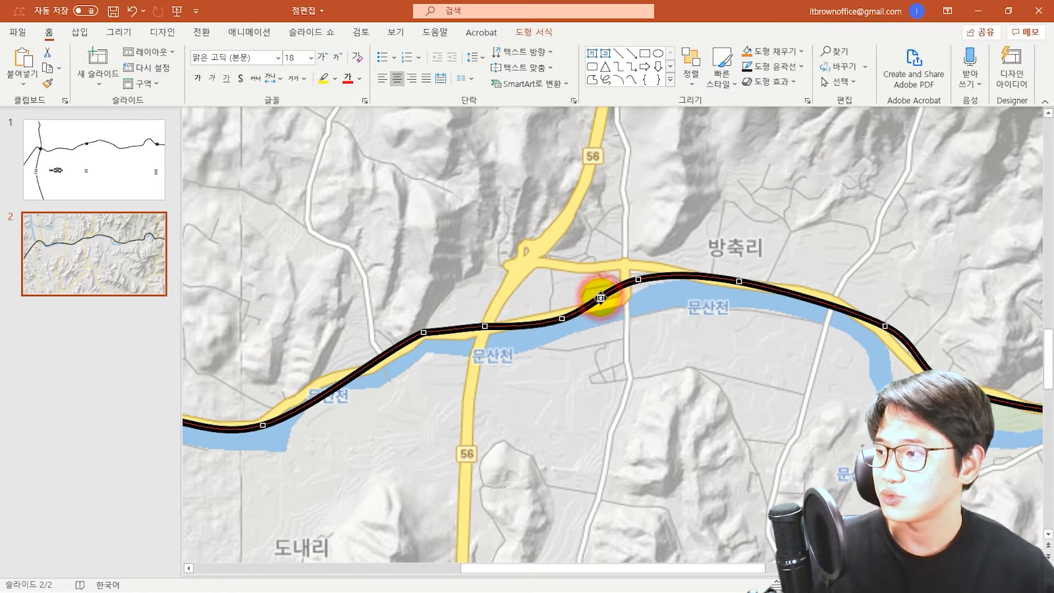
{"action": "left_click", "coordinate": [663, 285]}
{"action": "left_click", "coordinate": [577, 308]}
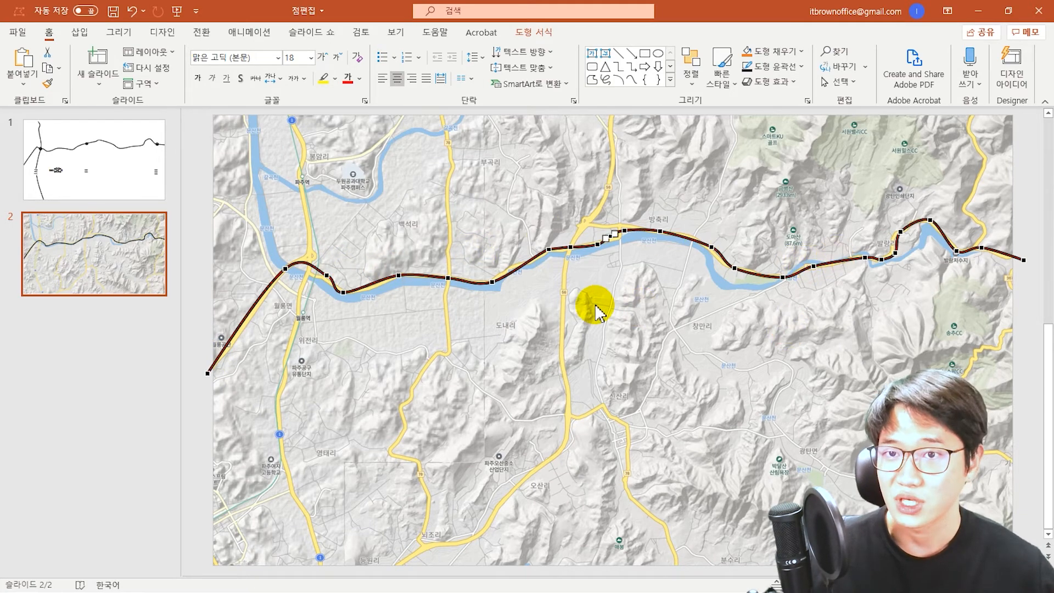
Step: Fit the curve's points to the road from the north-south road west of 도내리 to the bend at 방축리
{"action": "scroll", "coordinate": [482, 318], "scroll_direction": "up", "scroll_amount": 5}
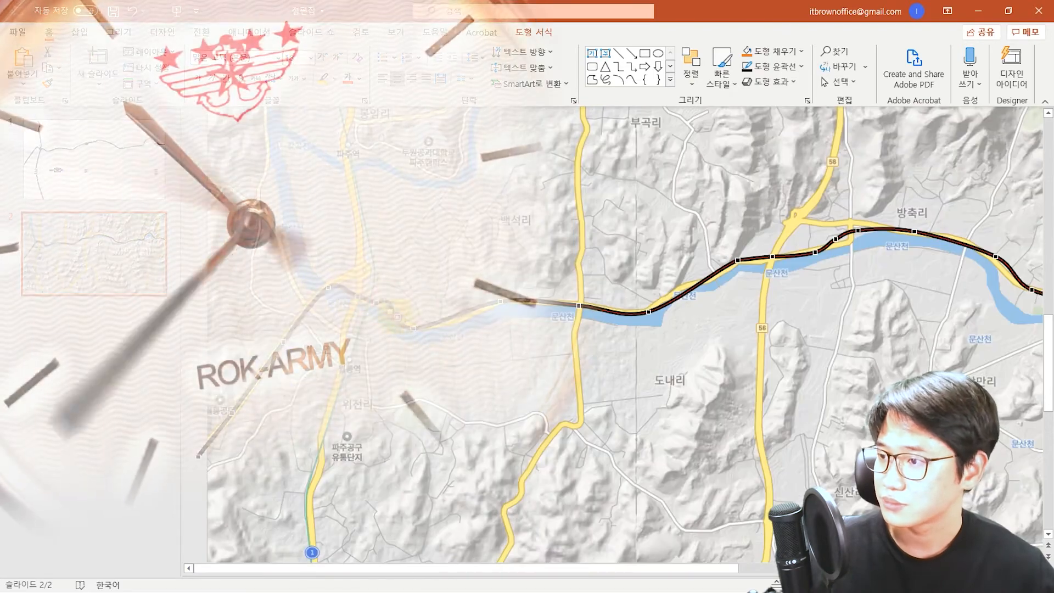
{"action": "left_click_drag", "start_coordinate": [579, 306], "coordinate": [581, 305]}
{"action": "left_click_drag", "start_coordinate": [648, 312], "coordinate": [681, 289]}
{"action": "left_click_drag", "start_coordinate": [712, 276], "coordinate": [741, 262]}
{"action": "left_click_drag", "start_coordinate": [815, 253], "coordinate": [810, 251]}
{"action": "left_click_drag", "start_coordinate": [836, 239], "coordinate": [850, 241]}
{"action": "left_click_drag", "start_coordinate": [858, 231], "coordinate": [853, 223]}
Step: Refine the curve at the sharp bend by 방축리 and along the road just east of it
{"action": "scroll", "coordinate": [853, 223], "scroll_direction": "up", "scroll_amount": 5}
{"action": "left_click_drag", "start_coordinate": [467, 568], "coordinate": [611, 568]}
{"action": "left_click_drag", "start_coordinate": [1048, 366], "coordinate": [1048, 348]}
{"action": "left_click_drag", "start_coordinate": [651, 266], "coordinate": [659, 264]}
{"action": "left_click_drag", "start_coordinate": [753, 283], "coordinate": [748, 286]}
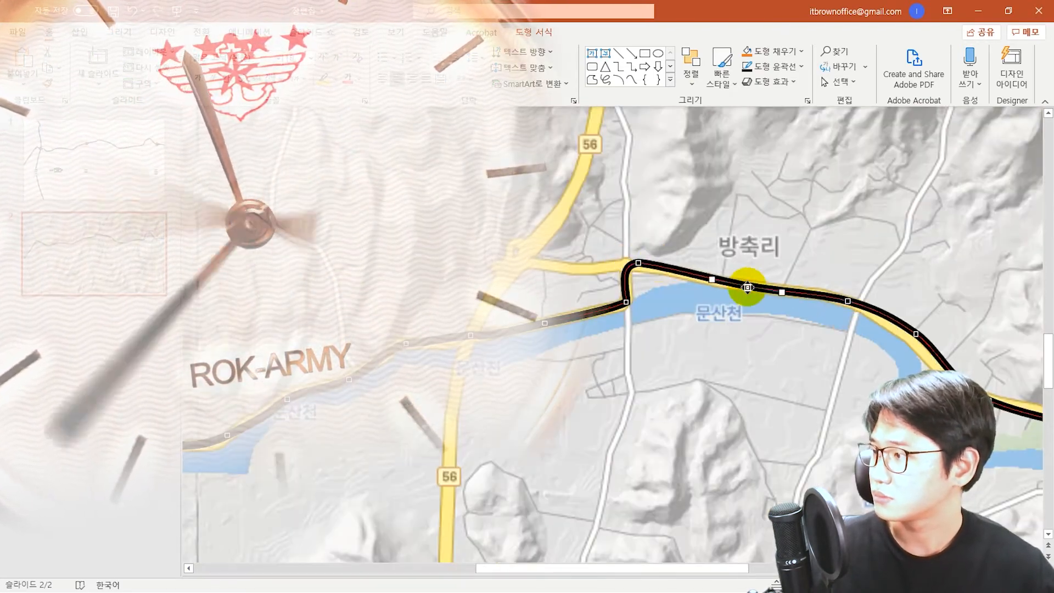
Step: Reshape the curve to follow the road as it descends beside 문산천 southeast of 방축리
{"action": "left_click_drag", "start_coordinate": [611, 569], "coordinate": [700, 568]}
{"action": "left_click_drag", "start_coordinate": [1048, 364], "coordinate": [1048, 371]}
{"action": "left_click_drag", "start_coordinate": [629, 276], "coordinate": [628, 288]}
{"action": "left_click_drag", "start_coordinate": [696, 339], "coordinate": [704, 341]}
{"action": "left_click_drag", "start_coordinate": [748, 359], "coordinate": [749, 351]}
{"action": "left_click_drag", "start_coordinate": [854, 373], "coordinate": [840, 368]}
{"action": "left_click_drag", "start_coordinate": [952, 338], "coordinate": [935, 339]}
Step: Adjust the curve's points along the road running east from 문산천 to the turn at 발랑리
{"action": "left_click_drag", "start_coordinate": [683, 567], "coordinate": [756, 568]}
{"action": "left_click_drag", "start_coordinate": [1048, 371], "coordinate": [1048, 364]}
{"action": "left_click_drag", "start_coordinate": [779, 367], "coordinate": [779, 374]}
{"action": "left_click_drag", "start_coordinate": [930, 352], "coordinate": [932, 358]}
{"action": "left_click_drag", "start_coordinate": [980, 314], "coordinate": [975, 289]}
Step: Fit the curve to the road around 발랑리 and past 발랑저수지 to its east end, and finish editing points
{"action": "left_click_drag", "start_coordinate": [705, 568], "coordinate": [763, 568]}
{"action": "left_click_drag", "start_coordinate": [771, 254], "coordinate": [767, 263]}
{"action": "left_click_drag", "start_coordinate": [736, 568], "coordinate": [769, 568]}
{"action": "left_click_drag", "start_coordinate": [769, 299], "coordinate": [777, 299]}
{"action": "left_click_drag", "start_coordinate": [908, 320], "coordinate": [903, 324]}
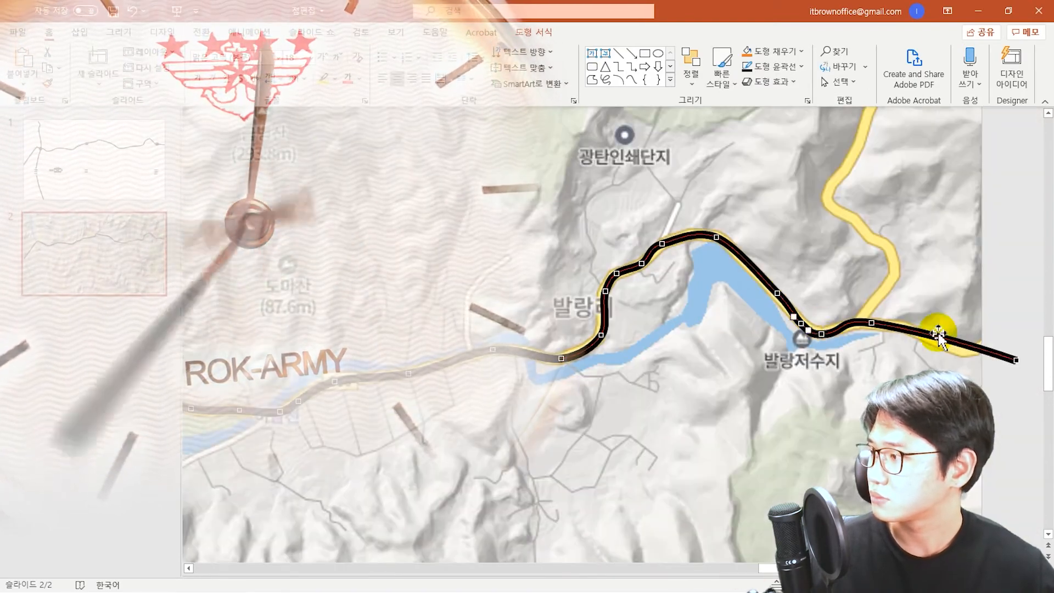
{"action": "scroll", "coordinate": [939, 336], "scroll_direction": "down", "scroll_amount": 8}
{"action": "left_click", "coordinate": [351, 295]}
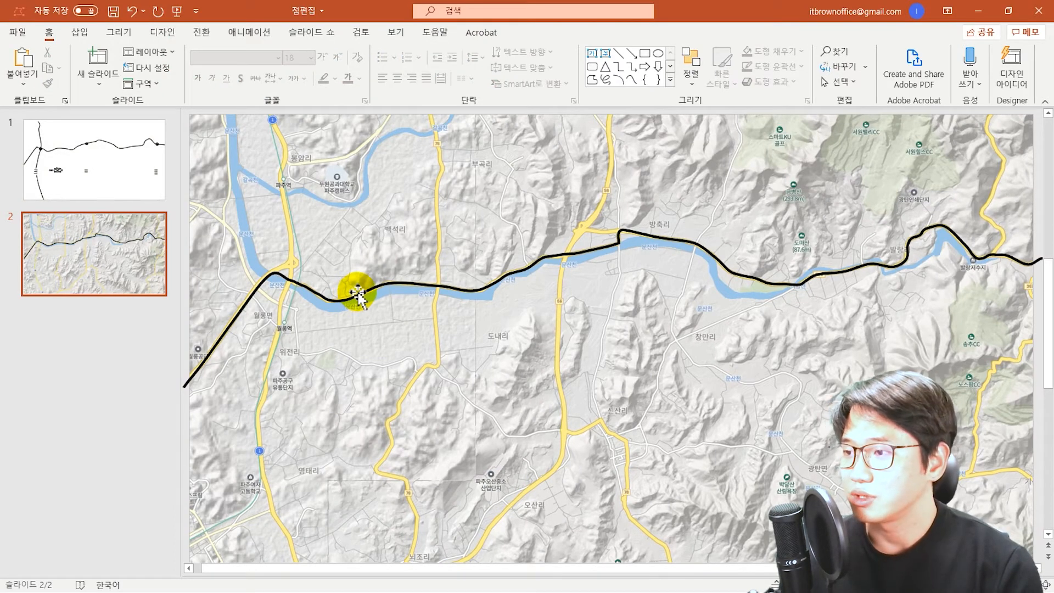
Step: Reopen the road curve's points and fine-tune the one at the Route 56 crossing with its west direction handle
{"action": "left_click", "coordinate": [444, 286]}
{"action": "scroll", "coordinate": [446, 286], "scroll_direction": "up", "scroll_amount": 3}
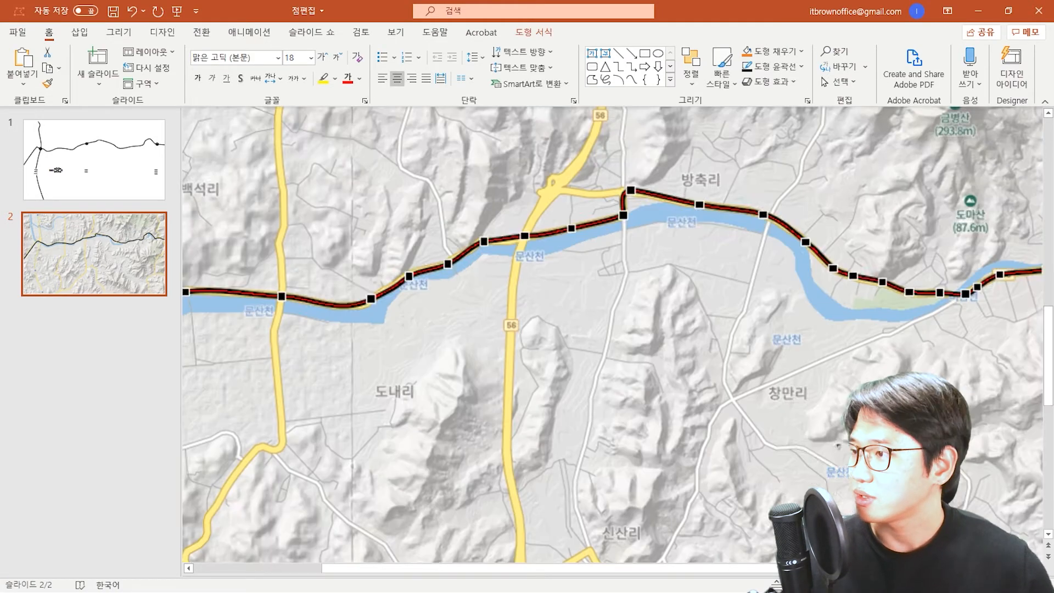
{"action": "scroll", "coordinate": [610, 333], "scroll_direction": "up", "scroll_amount": 1}
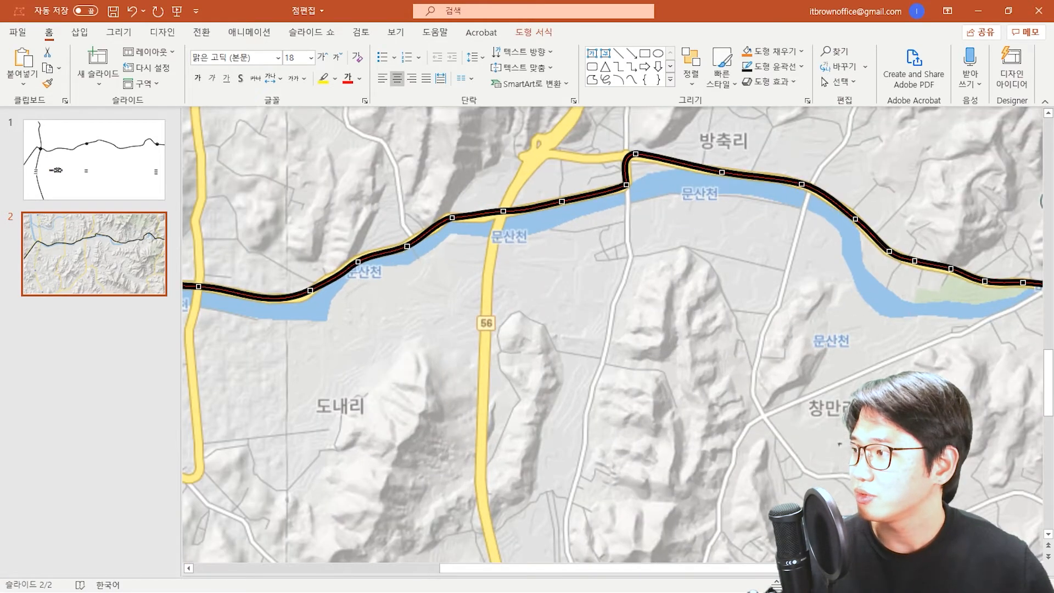
{"action": "left_click", "coordinate": [450, 220]}
{"action": "left_click_drag", "start_coordinate": [504, 214], "coordinate": [504, 213]}
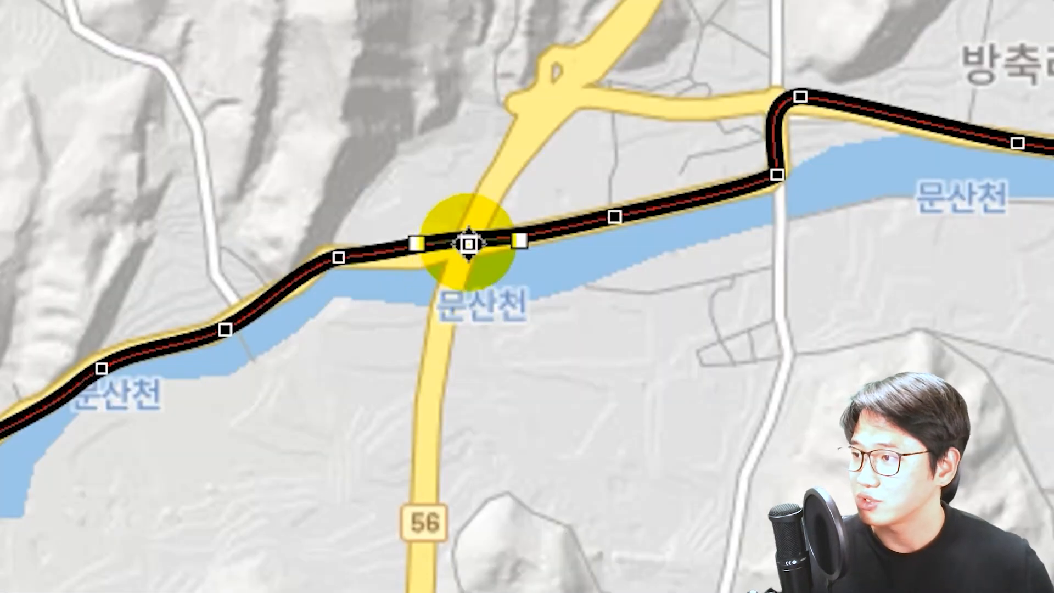
{"action": "left_click_drag", "start_coordinate": [505, 213], "coordinate": [487, 214]}
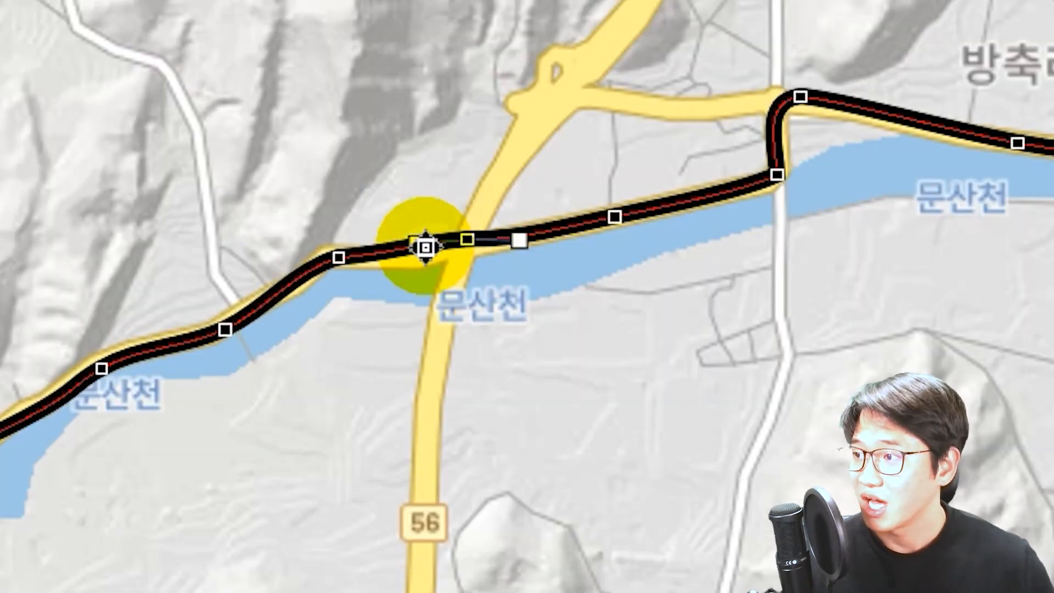
{"action": "left_click", "coordinate": [420, 248]}
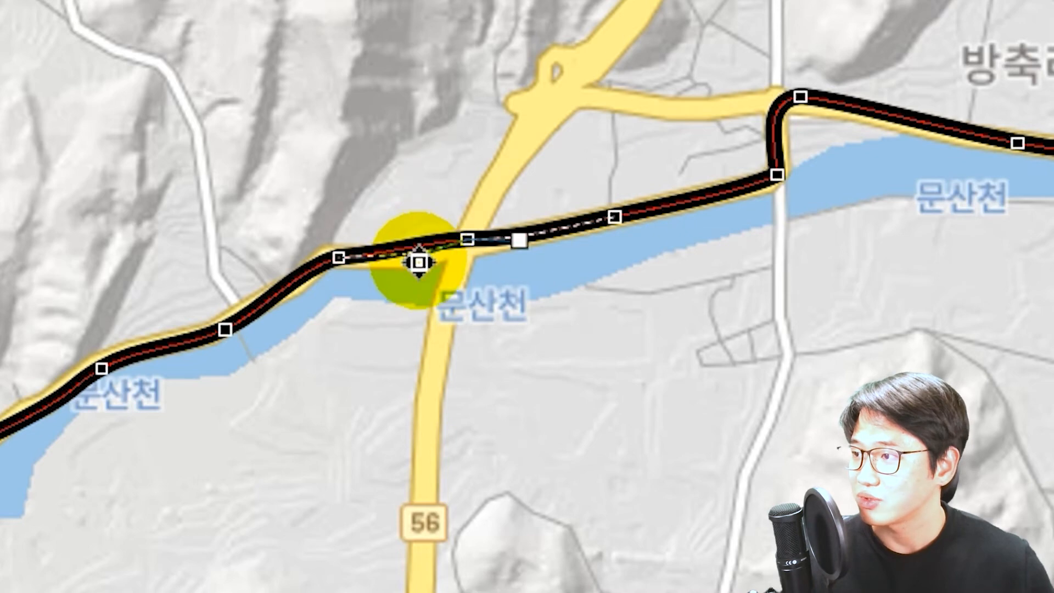
{"action": "left_click", "coordinate": [525, 236]}
{"action": "right_click", "coordinate": [524, 235]}
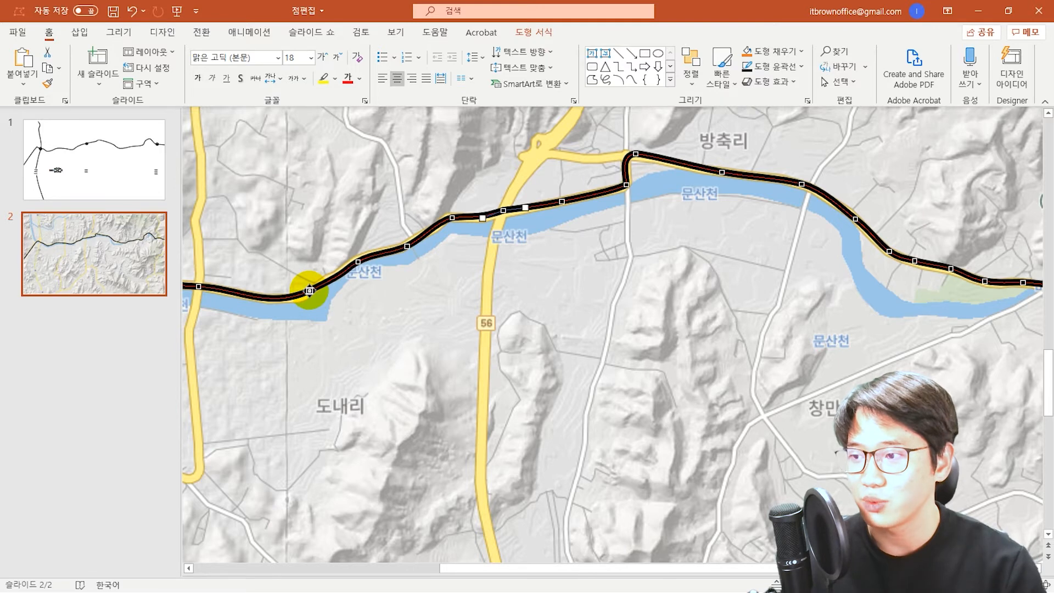
Step: Adjust the curve's points on the climb north of 도내리 and reshape the lower bend with its west direction handle
{"action": "left_click_drag", "start_coordinate": [310, 290], "coordinate": [357, 259]}
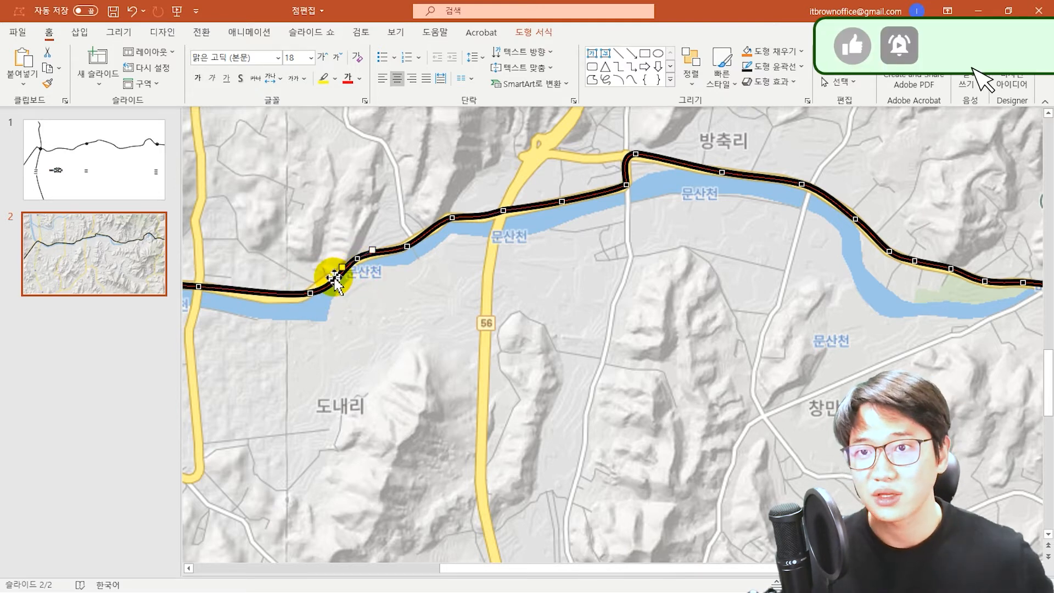
{"action": "left_click_drag", "start_coordinate": [310, 292], "coordinate": [313, 291]}
{"action": "left_click_drag", "start_coordinate": [407, 247], "coordinate": [408, 250]}
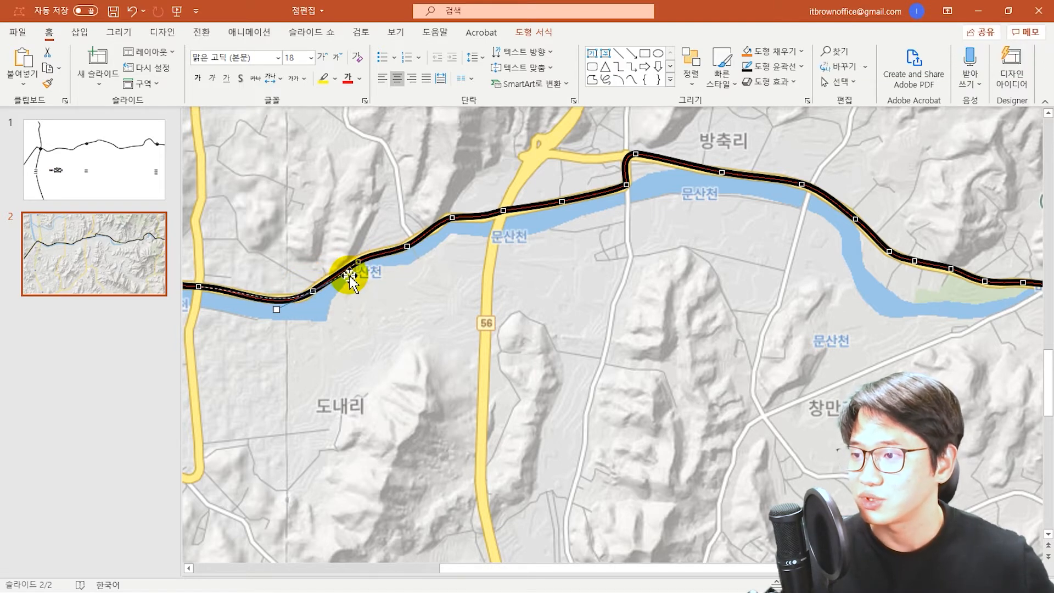
{"action": "left_click_drag", "start_coordinate": [276, 310], "coordinate": [281, 312]}
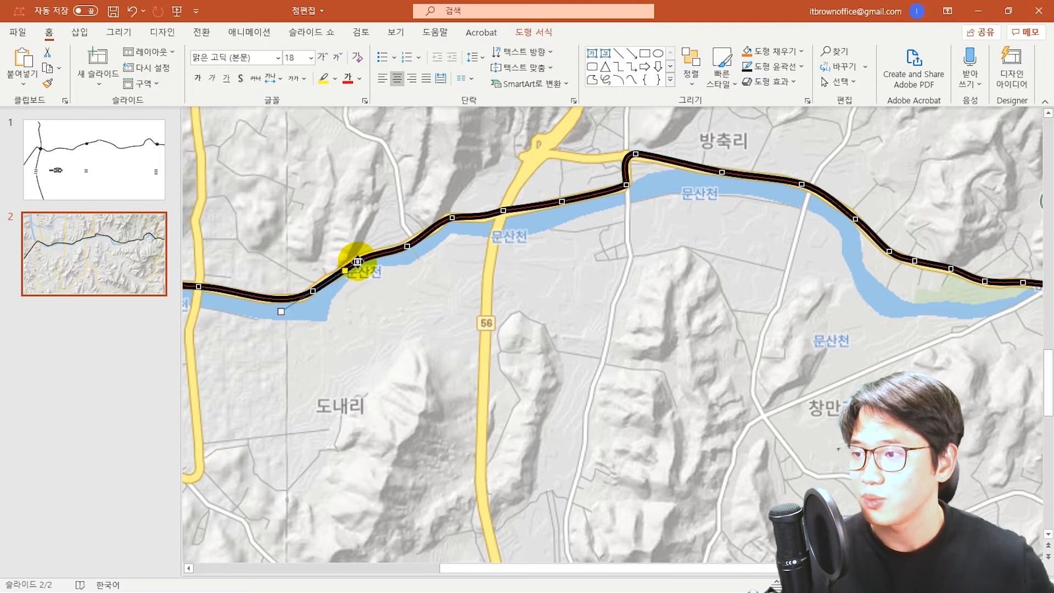
Step: Set the point above the 문산천 label north of 도내리 to 꼭지 점, adjust both its handles, and leave point editing
{"action": "left_click_drag", "start_coordinate": [358, 261], "coordinate": [358, 259]}
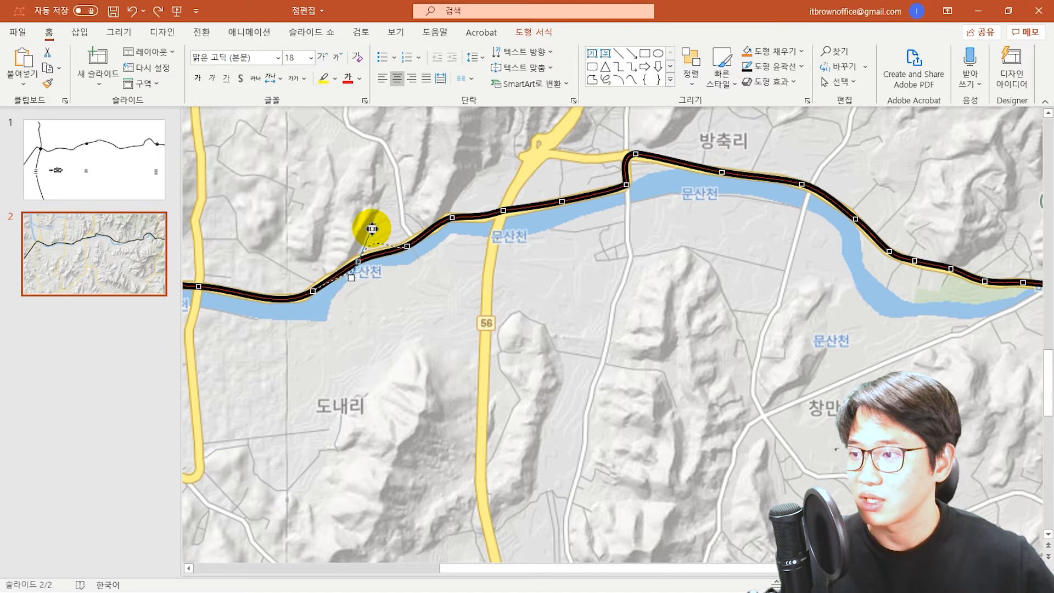
{"action": "right_click", "coordinate": [358, 262]}
{"action": "left_click", "coordinate": [400, 376]}
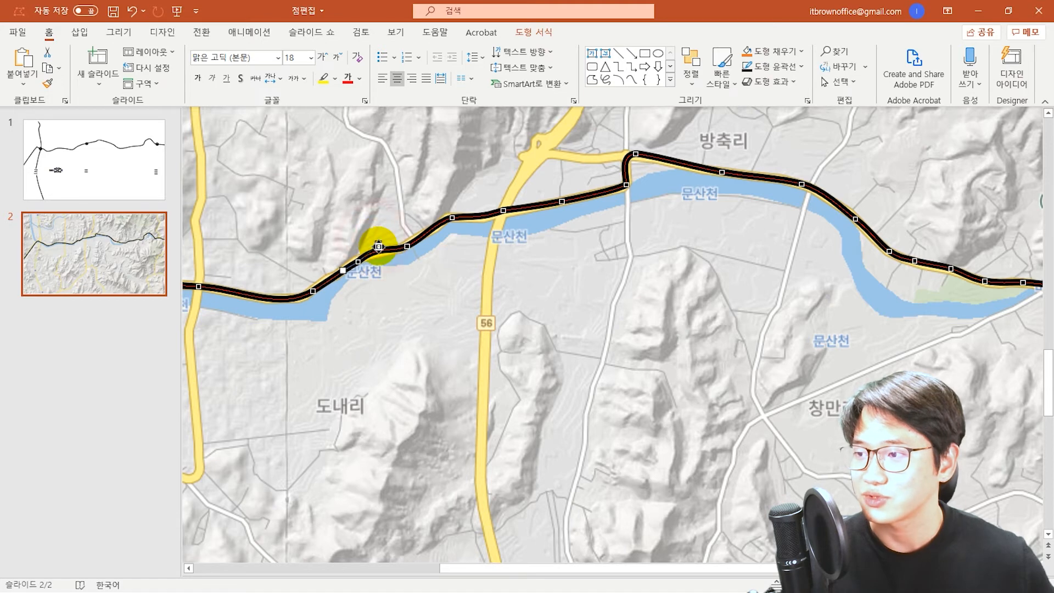
{"action": "left_click", "coordinate": [341, 270]}
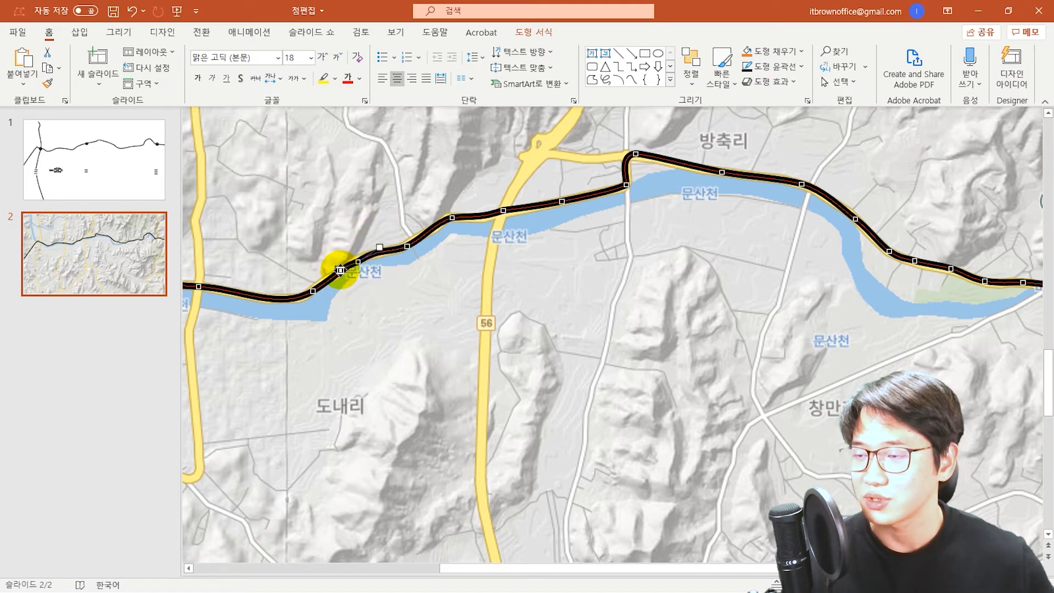
{"action": "left_click", "coordinate": [370, 297]}
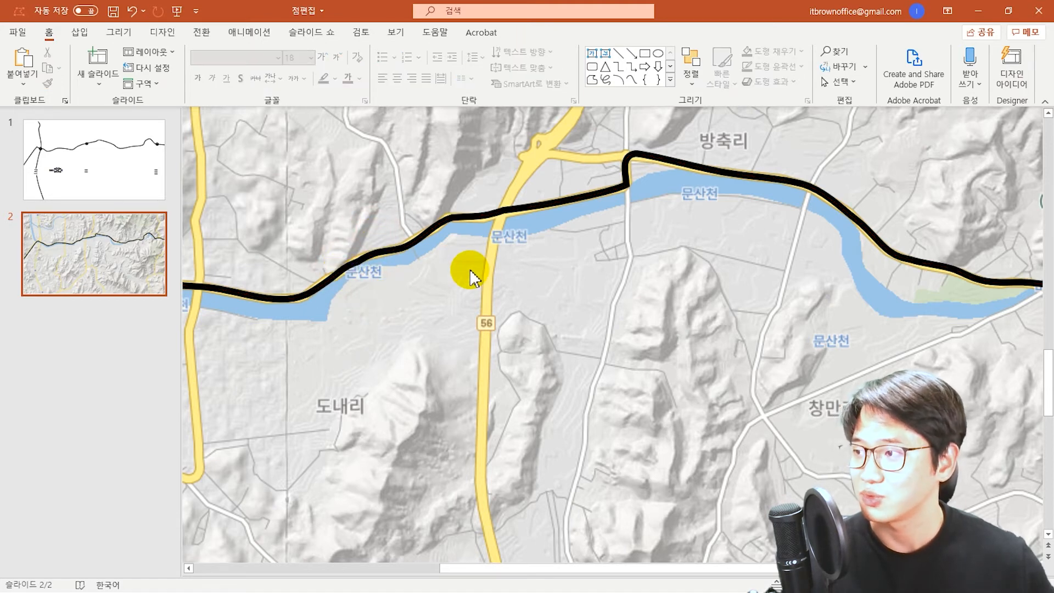
Step: Paste the copied north-south road lines with their three-bar symbol onto the map slide and deselect them
{"action": "key", "text": "alt"}
{"action": "scroll", "coordinate": [469, 273], "scroll_direction": "down", "scroll_amount": 8}
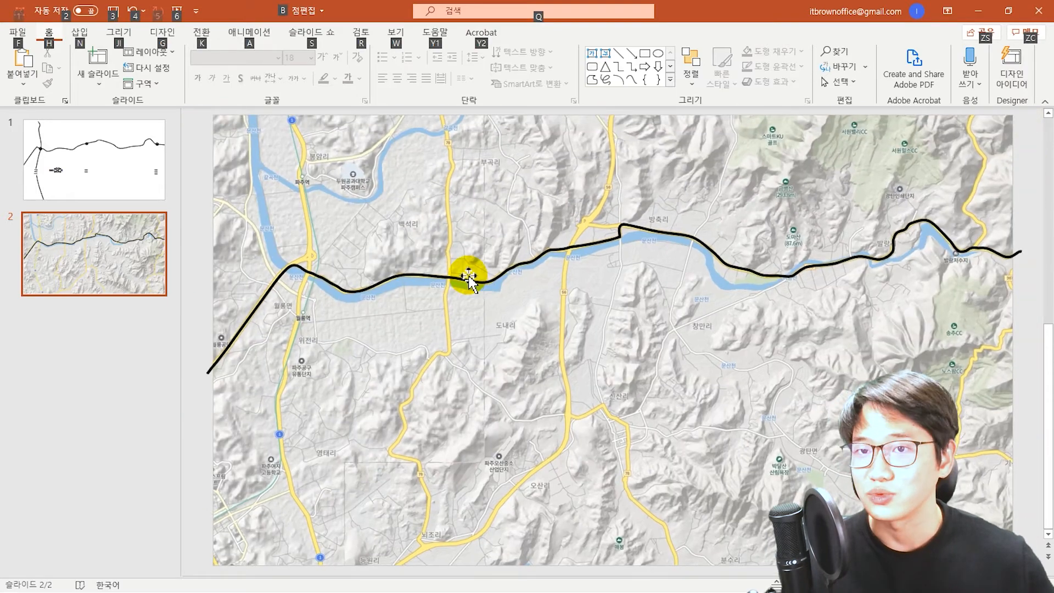
{"action": "left_click", "coordinate": [461, 247]}
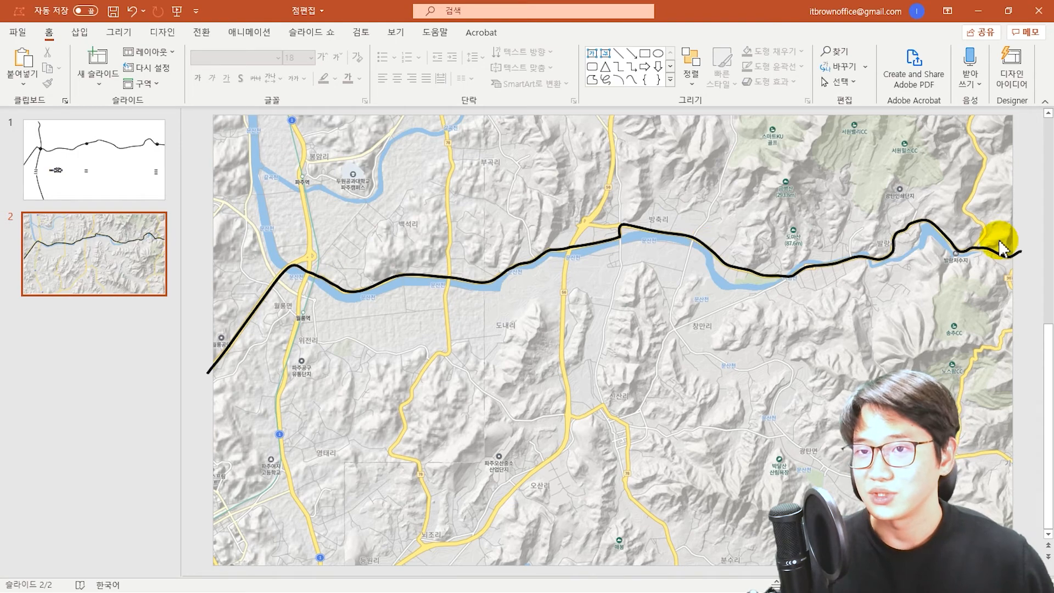
{"action": "key", "text": "ctrl+v"}
{"action": "key", "text": "Escape"}
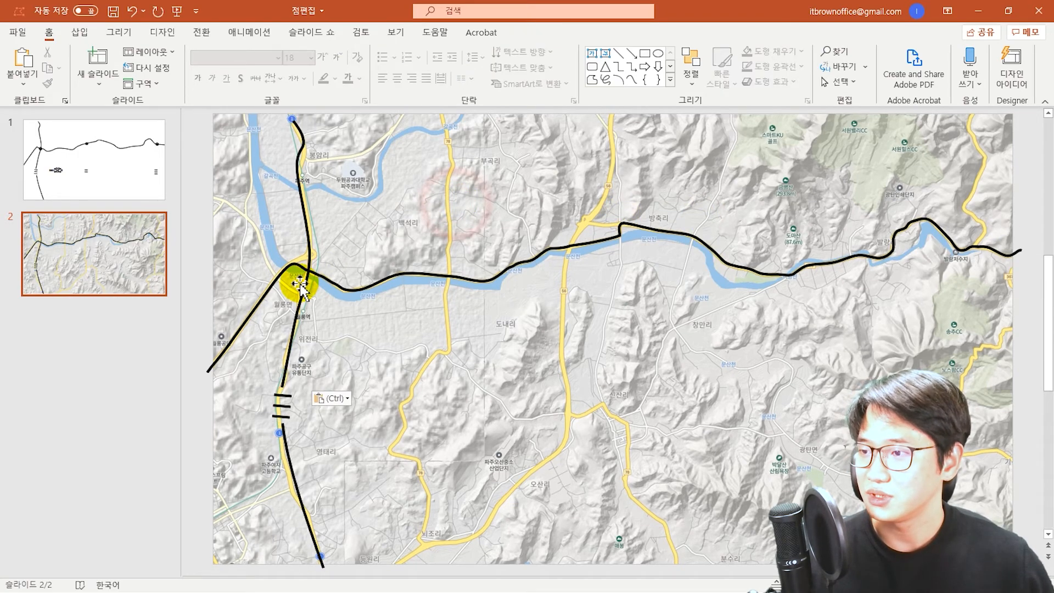
Step: Copy the western north-south line and its bar symbol to the middle and east of the map, and reduce the middle symbol to two bars
{"action": "left_click", "coordinate": [291, 465]}
{"action": "mouse_move", "coordinate": [291, 466]}
{"action": "left_mouse_down"}
{"action": "mouse_move", "coordinate": [601, 453]}
{"action": "mouse_move", "coordinate": [583, 444]}
{"action": "mouse_move", "coordinate": [585, 453]}
{"action": "mouse_move", "coordinate": [835, 445]}
{"action": "mouse_move", "coordinate": [888, 456]}
{"action": "left_mouse_up"}
{"action": "left_click", "coordinate": [719, 445]}
{"action": "left_click", "coordinate": [572, 397]}
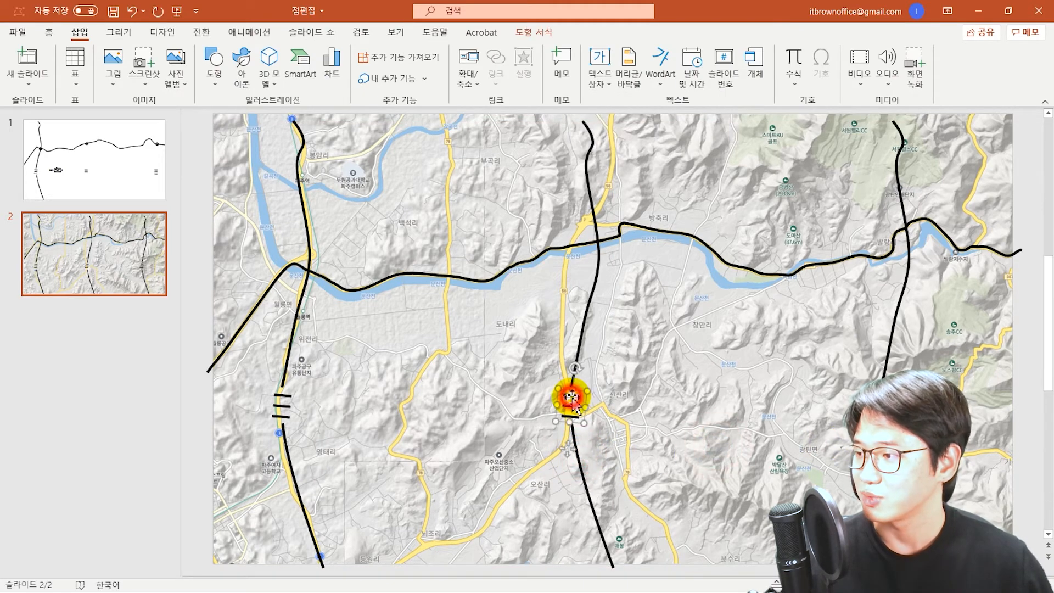
{"action": "left_click", "coordinate": [572, 406]}
Step: Fill the circled X symbol white and place copies where the road curve crosses the three north-south lines
{"action": "left_click", "coordinate": [498, 52]}
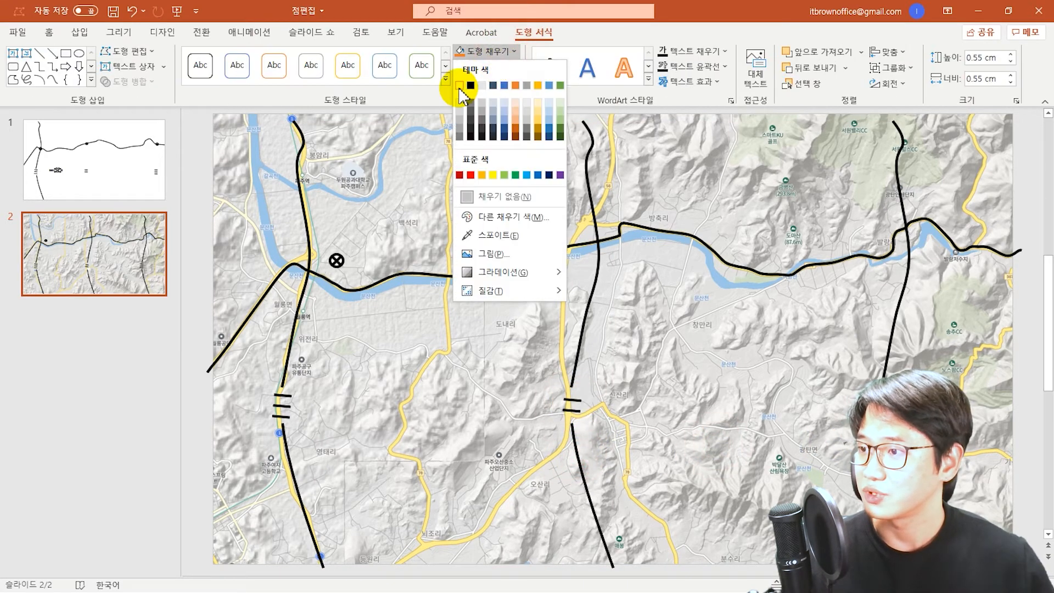
{"action": "left_click", "coordinate": [459, 87]}
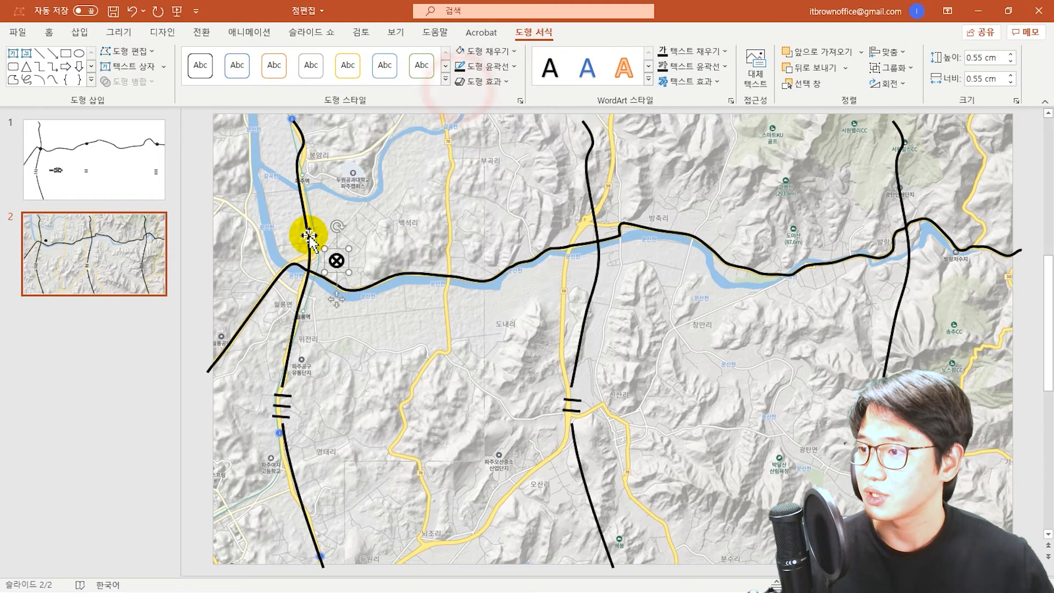
{"action": "left_click_drag", "start_coordinate": [337, 302], "coordinate": [858, 268]}
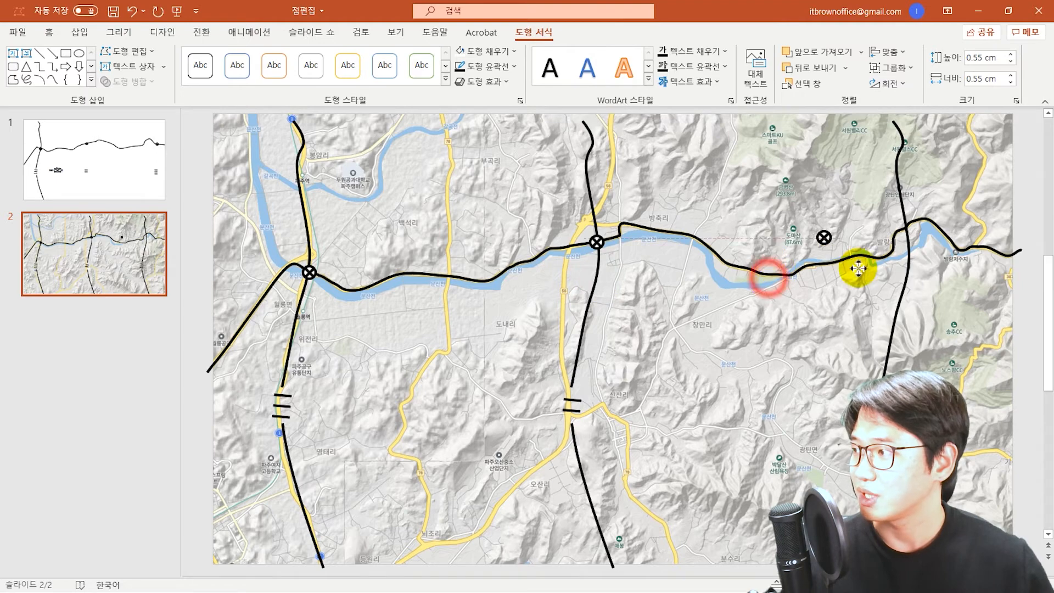
{"action": "left_click_drag", "start_coordinate": [859, 268], "coordinate": [904, 263]}
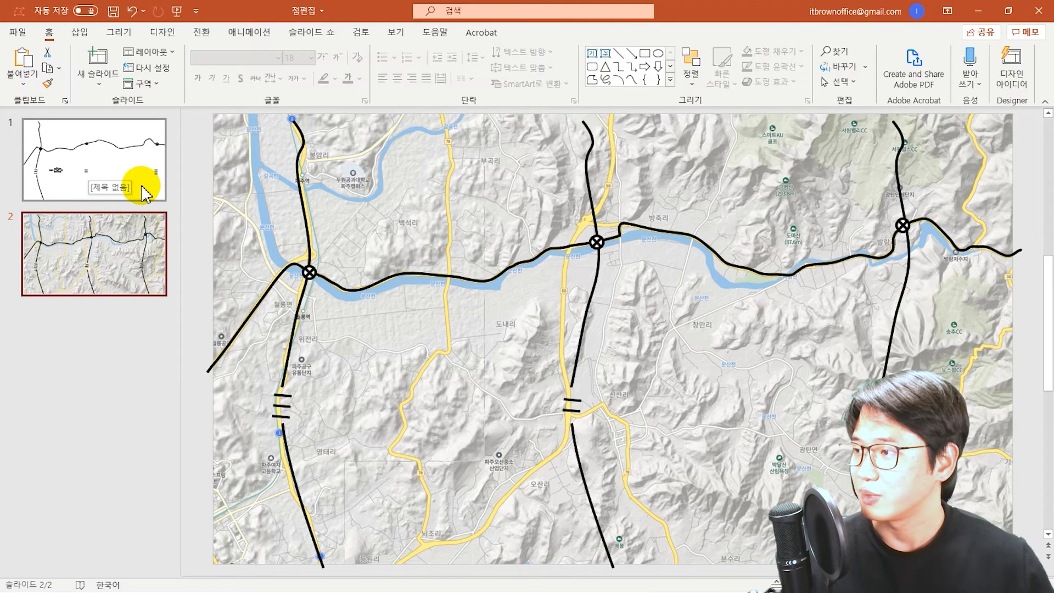
Step: Copy the 666–4 unit symbol from slide 1 onto the map slide and place four copies, two in each sector
{"action": "left_click", "coordinate": [135, 176]}
{"action": "left_click", "coordinate": [470, 372]}
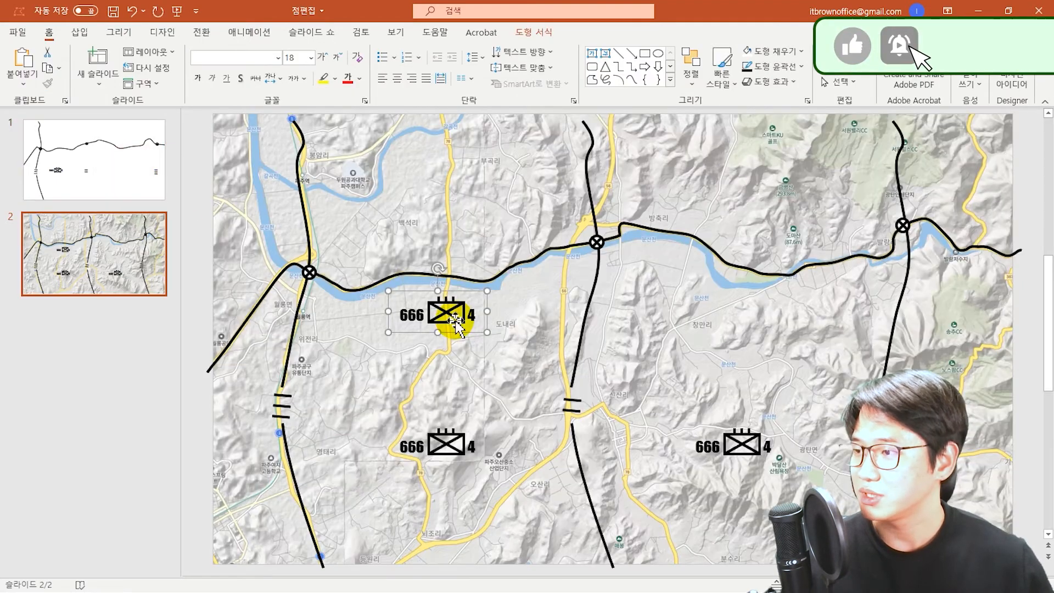
{"action": "left_click_drag", "start_coordinate": [447, 317], "coordinate": [761, 309]}
{"action": "left_click", "coordinate": [805, 313]}
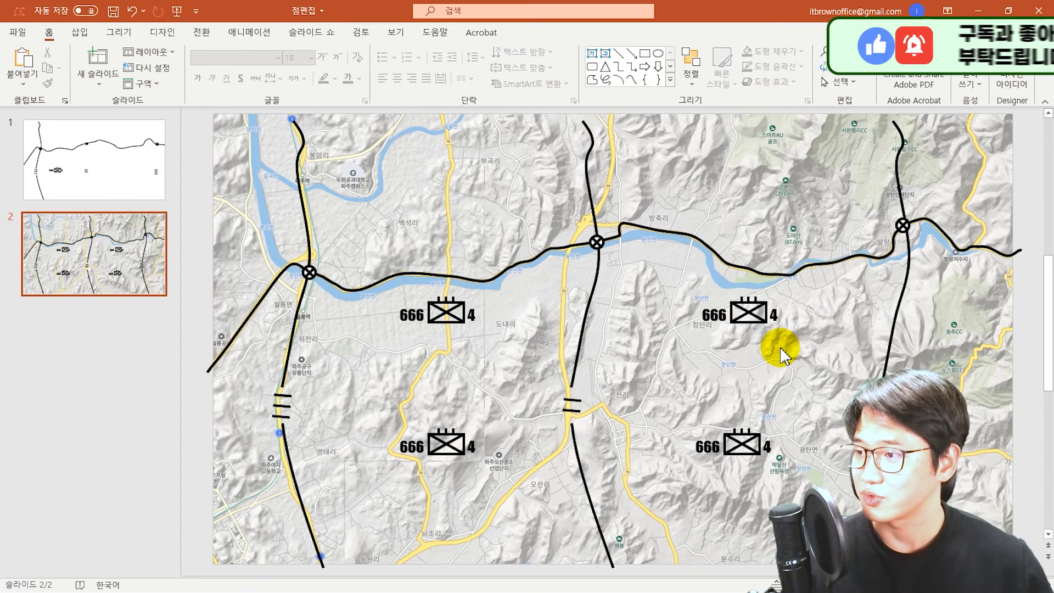
Step: Delete the middle bar atop the 666–4 unit symbol west of 도내리 and bring the two remaining bars together above its box
{"action": "scroll", "coordinate": [412, 307], "scroll_direction": "up", "scroll_amount": 8, "text": "ctrl"}
{"action": "left_click_drag", "start_coordinate": [595, 568], "coordinate": [477, 501]}
{"action": "scroll", "coordinate": [494, 329], "scroll_direction": "up", "scroll_amount": 1}
{"action": "left_click", "coordinate": [490, 174]}
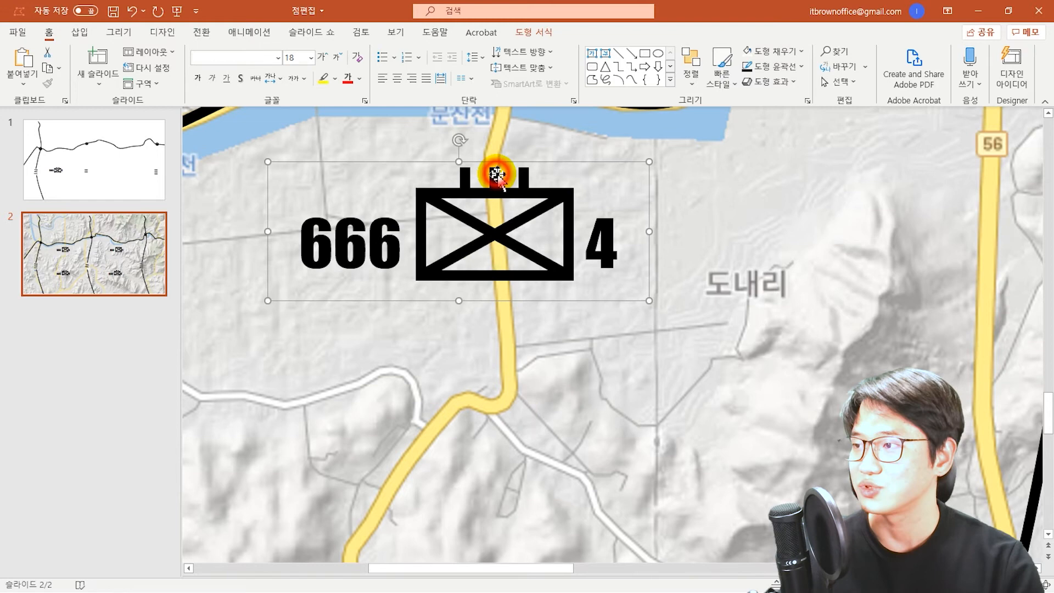
{"action": "left_click", "coordinate": [465, 175]}
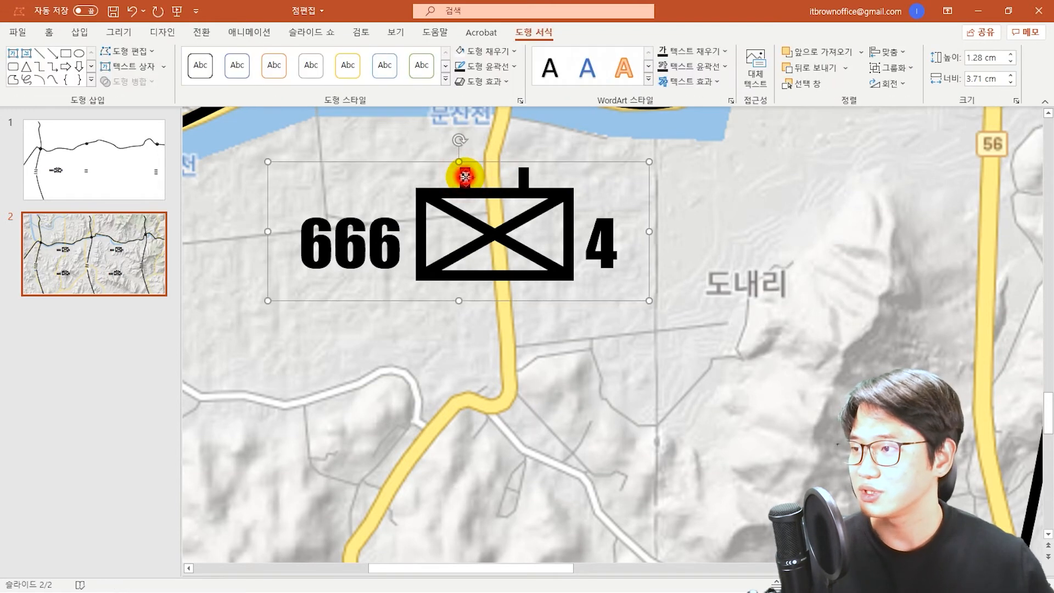
{"action": "left_click", "coordinate": [465, 176]}
{"action": "left_click_drag", "start_coordinate": [465, 176], "coordinate": [504, 175]}
{"action": "left_click", "coordinate": [727, 194]}
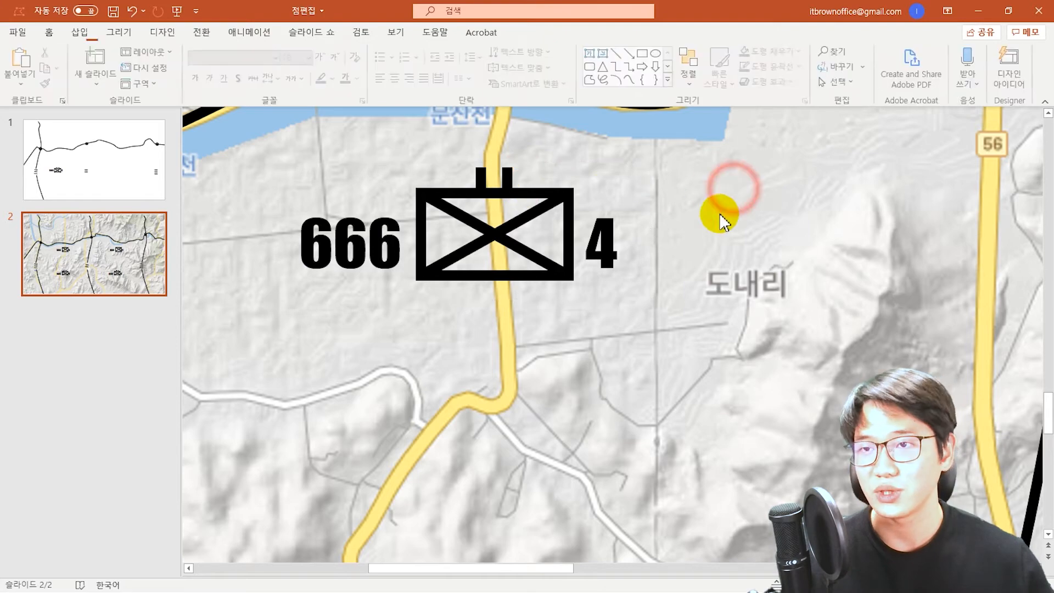
Step: Place two-bar unit symbols labelled 4–1, 4–2 and 3–1 south of the road curve, and relabel the southeastern three-bar symbol 666–3
{"action": "scroll", "coordinate": [667, 239], "scroll_direction": "down", "scroll_amount": 5}
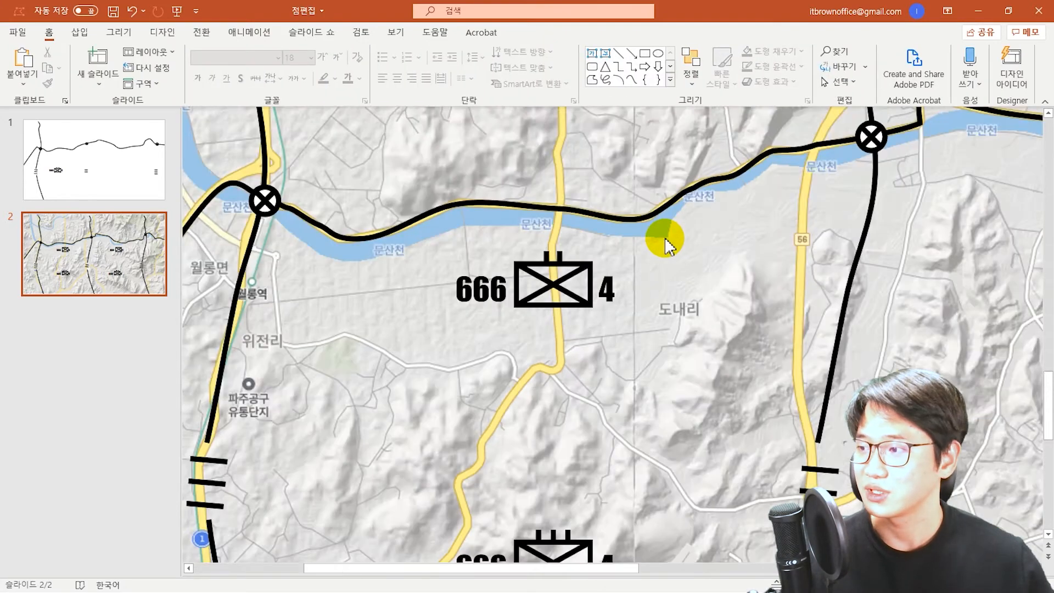
{"action": "left_click", "coordinate": [510, 322]}
{"action": "left_click_drag", "start_coordinate": [511, 322], "coordinate": [681, 280]}
{"action": "left_click", "coordinate": [666, 310]}
{"action": "left_click", "coordinate": [683, 285]}
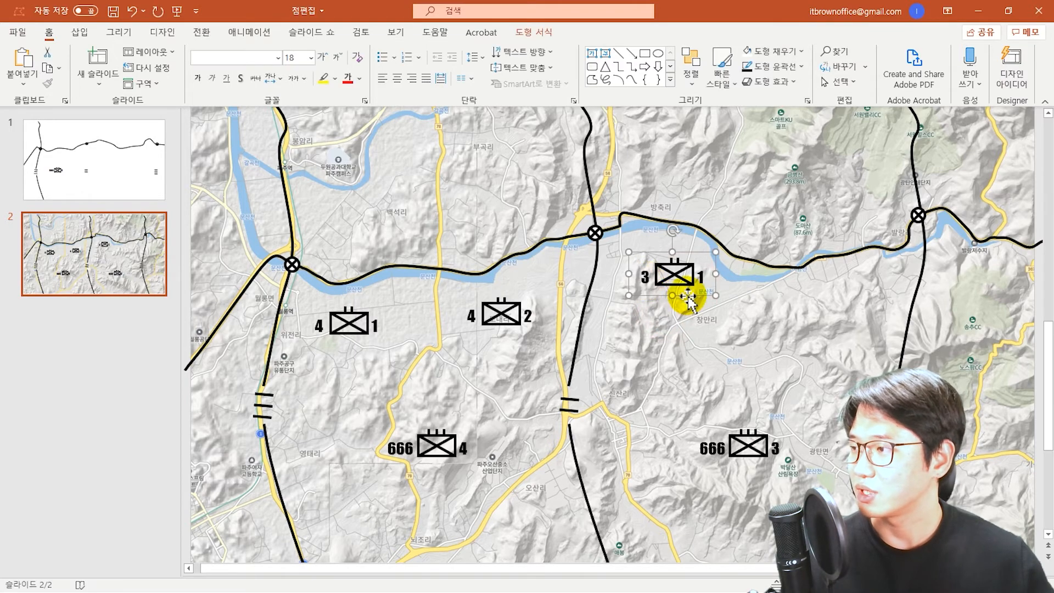
Step: Copy the 3–1 unit symbol eastward below the road curve and change its right-hand number to 2
{"action": "left_click_drag", "start_coordinate": [688, 297], "coordinate": [836, 314]}
{"action": "left_click", "coordinate": [848, 300]}
{"action": "type", "text": "2"}
{"action": "left_click", "coordinate": [958, 336]}
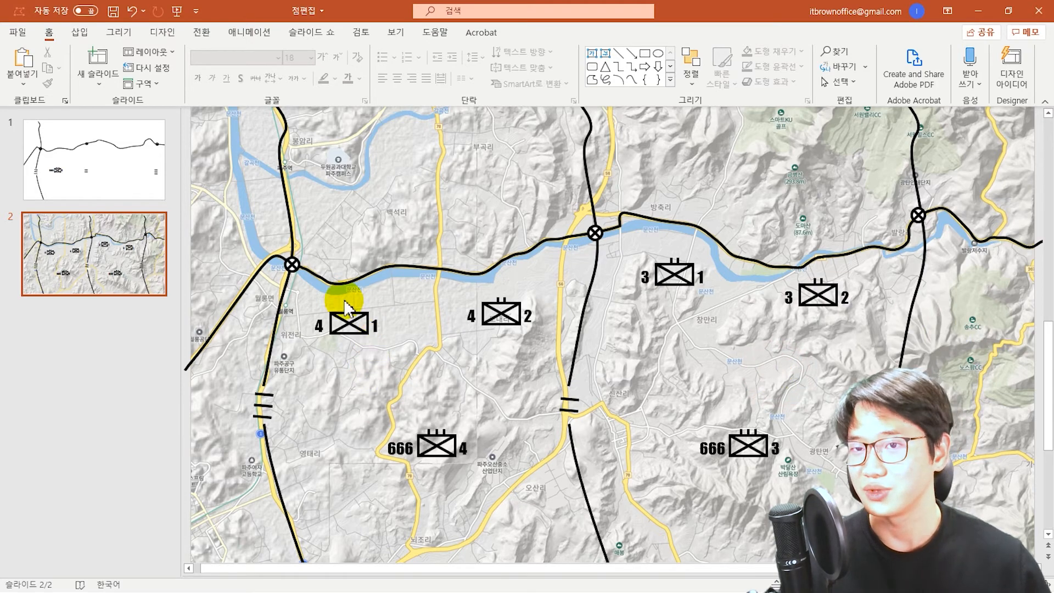
Step: Move the western circled X near 백석리, enlarge it, and draw a circle of similar size beside it
{"action": "left_click_drag", "start_coordinate": [294, 268], "coordinate": [388, 224]}
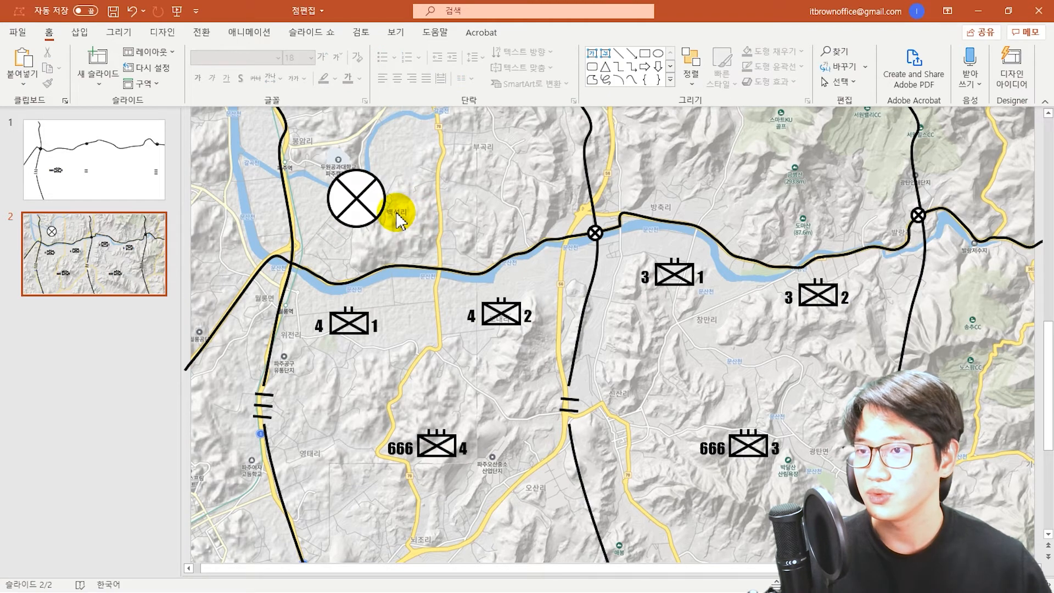
{"action": "left_click", "coordinate": [391, 227]}
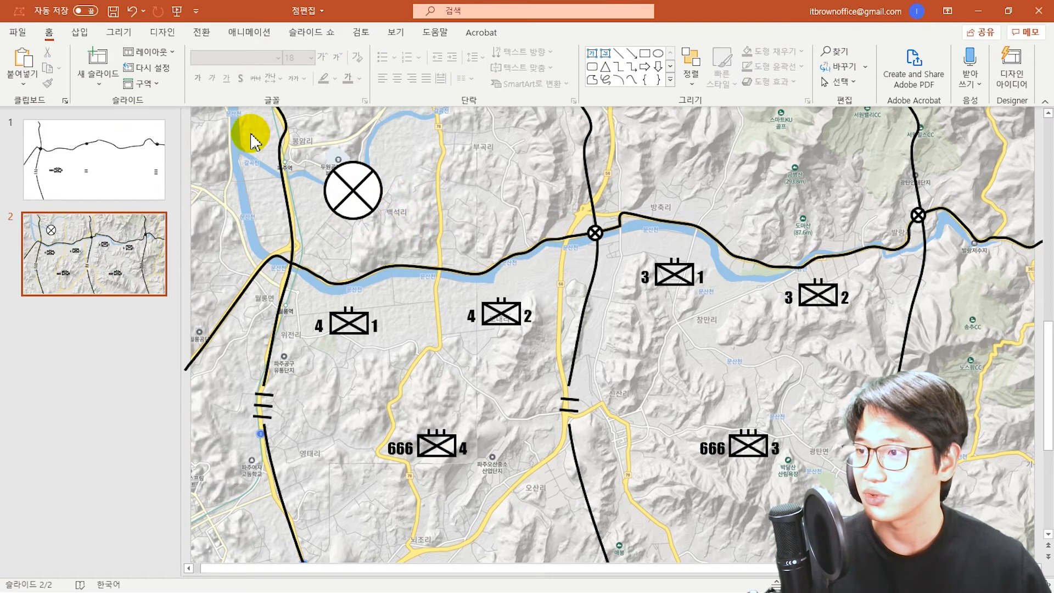
{"action": "left_click", "coordinate": [83, 34]}
{"action": "left_click", "coordinate": [213, 65]}
{"action": "left_click", "coordinate": [271, 120]}
{"action": "left_click_drag", "start_coordinate": [421, 148], "coordinate": [479, 205]}
{"action": "key", "text": "Escape"}
Step: Draw a straight diagonal line across the blue circle from its northwest edge to its southeast edge
{"action": "left_click", "coordinate": [212, 66]}
{"action": "left_click", "coordinate": [212, 160]}
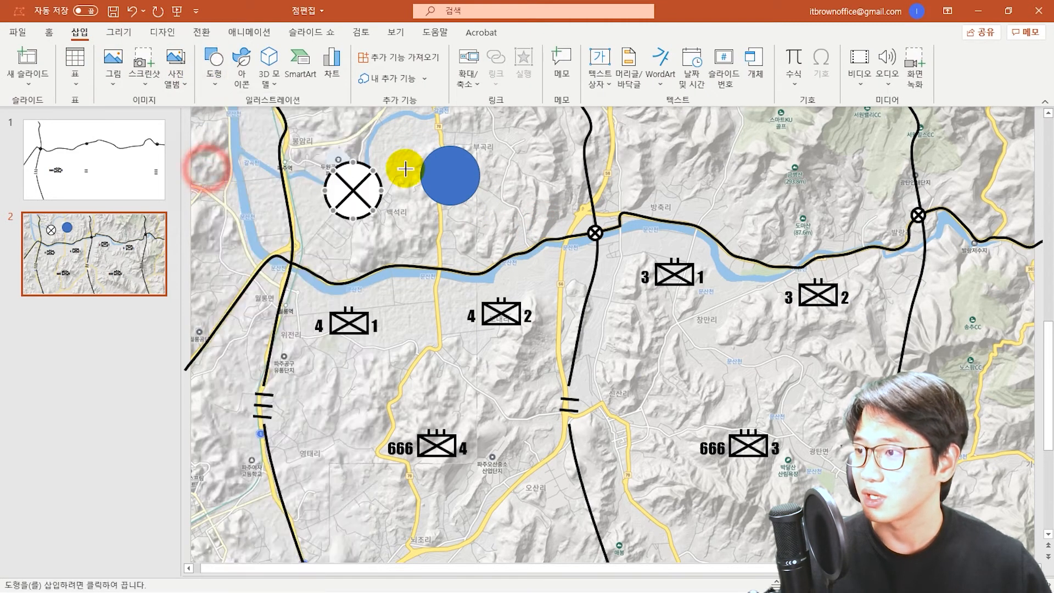
{"action": "mouse_move", "coordinate": [430, 155]}
{"action": "left_mouse_down"}
{"action": "mouse_move", "coordinate": [470, 196]}
{"action": "mouse_move", "coordinate": [405, 141]}
{"action": "left_mouse_up"}
Step: Give the blue circle and its diagonal line a black outline with a thicker line weight
{"action": "left_click", "coordinate": [494, 156]}
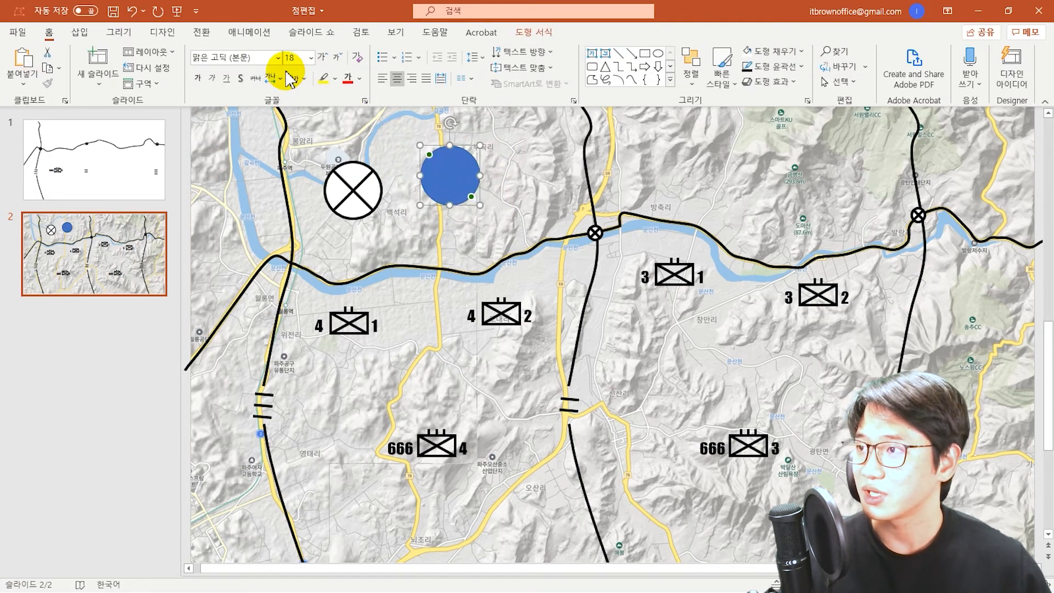
{"action": "left_click", "coordinate": [534, 32]}
{"action": "left_click", "coordinate": [486, 66]}
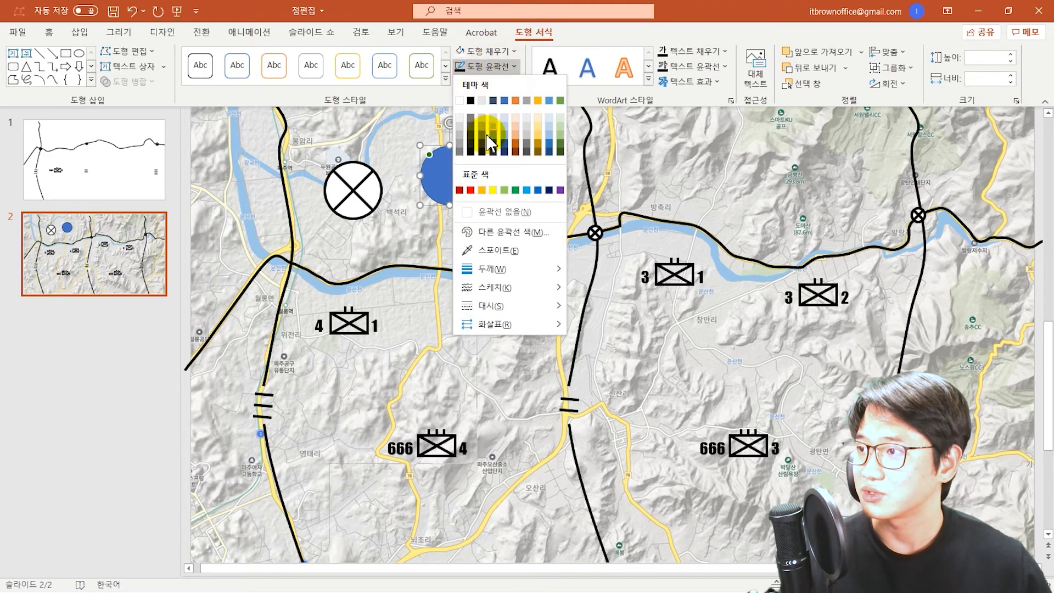
{"action": "left_click", "coordinate": [470, 100]}
{"action": "left_click", "coordinate": [486, 65]}
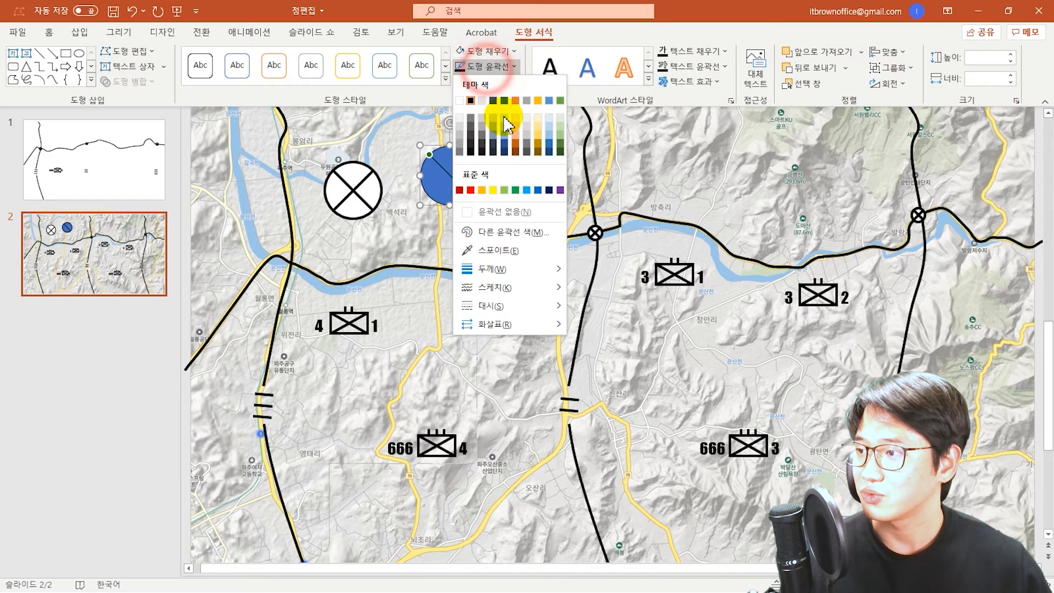
{"action": "left_click", "coordinate": [519, 270]}
{"action": "left_click", "coordinate": [631, 373]}
Step: Duplicate the circle's diagonal line and flip the copy so it slopes the opposite way
{"action": "left_click", "coordinate": [447, 172]}
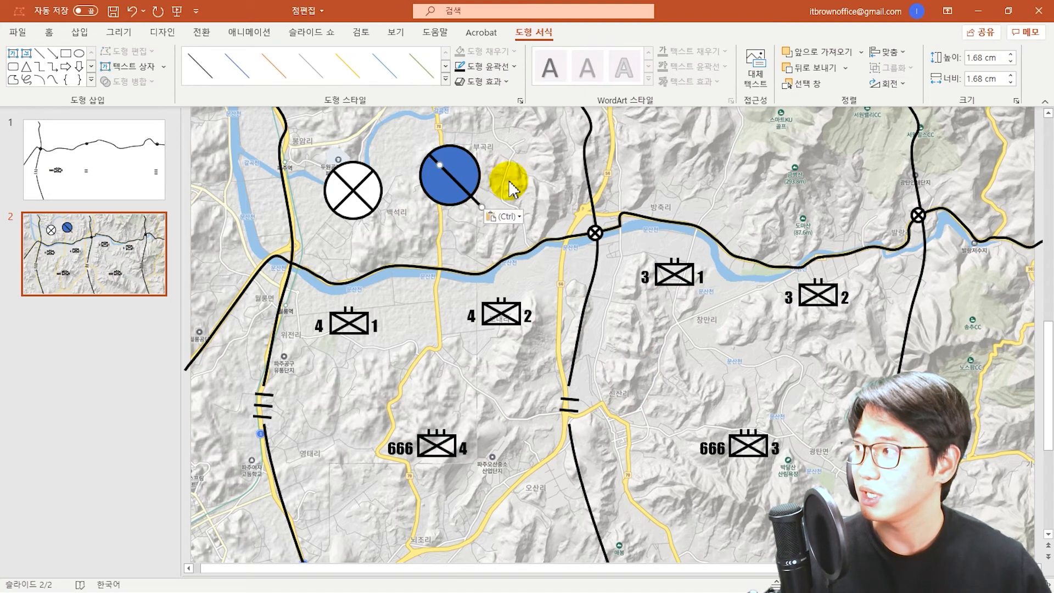
{"action": "left_click", "coordinate": [886, 83]}
{"action": "left_click", "coordinate": [892, 159]}
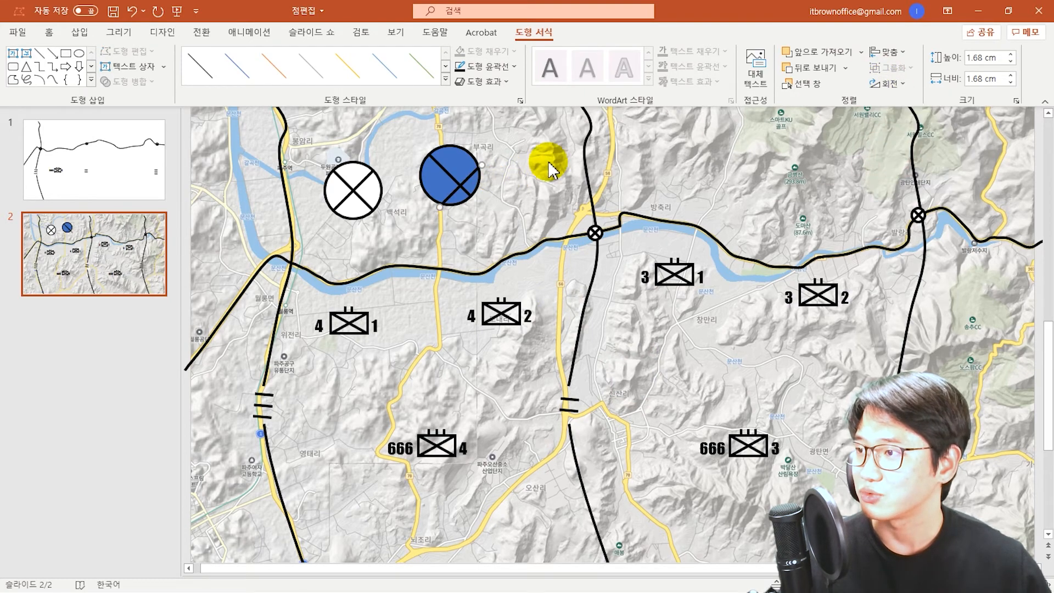
Step: Align the blue circle and both diagonals by center and middle, and group them into one symbol
{"action": "left_click_drag", "start_coordinate": [495, 220], "coordinate": [414, 131]}
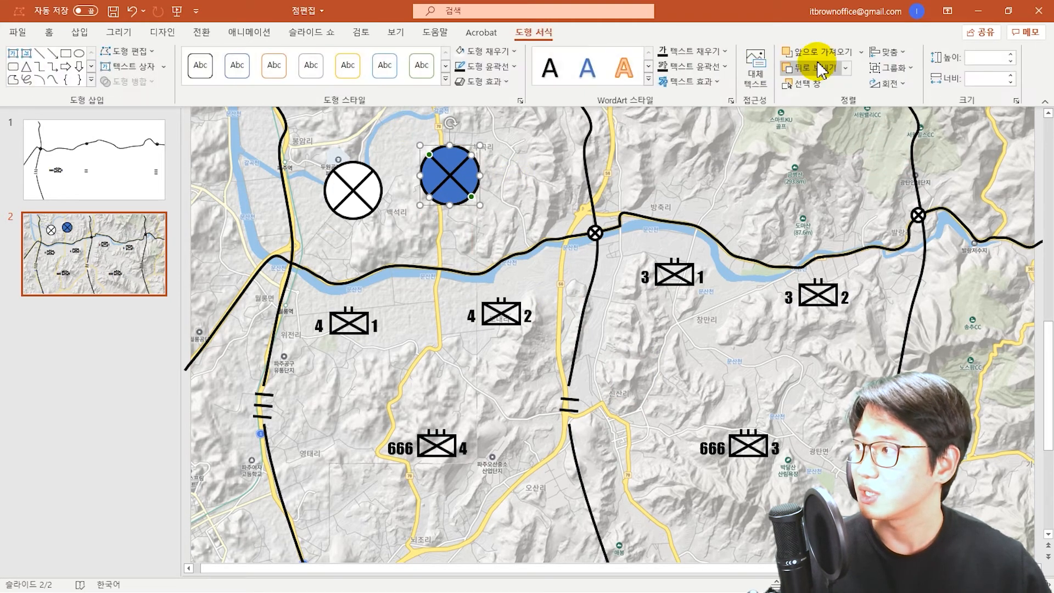
{"action": "left_click", "coordinate": [887, 52]}
{"action": "left_click", "coordinate": [900, 89]}
{"action": "left_click", "coordinate": [889, 54]}
{"action": "left_click", "coordinate": [911, 145]}
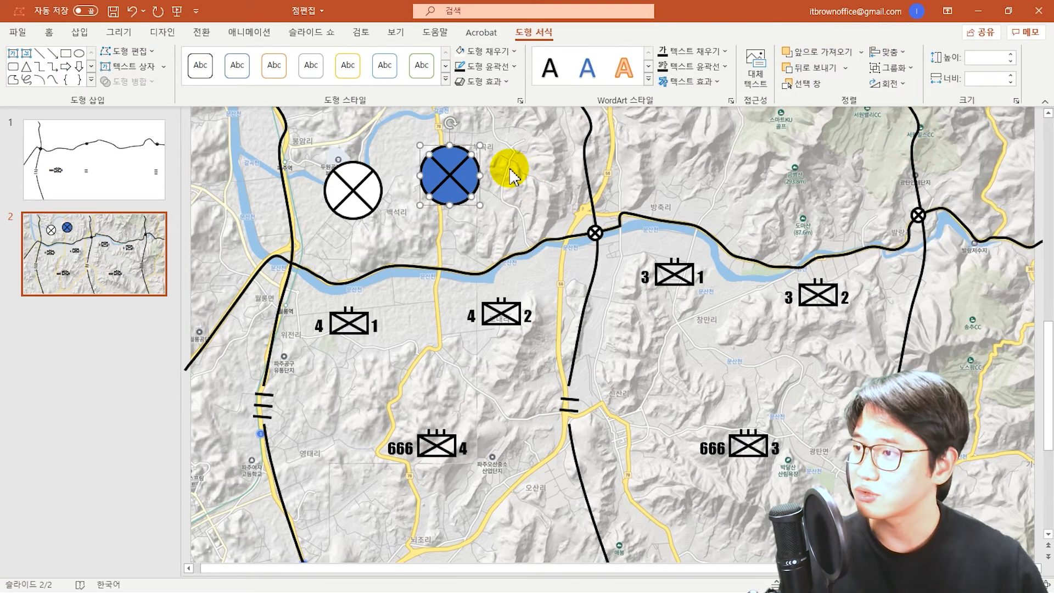
{"action": "key", "text": "ctrl+g"}
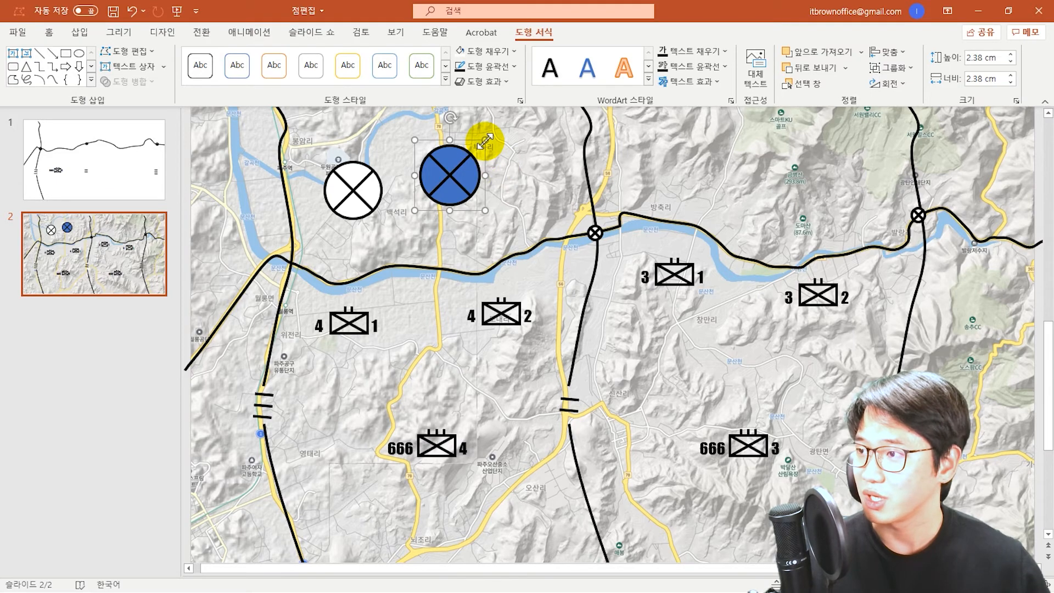
Step: Shrink the grouped blue circled X to crossing-marker size and place it beside the middle crossing
{"action": "left_click_drag", "start_coordinate": [486, 141], "coordinate": [440, 179]}
{"action": "left_click_drag", "start_coordinate": [426, 230], "coordinate": [569, 263]}
{"action": "left_click", "coordinate": [640, 169]}
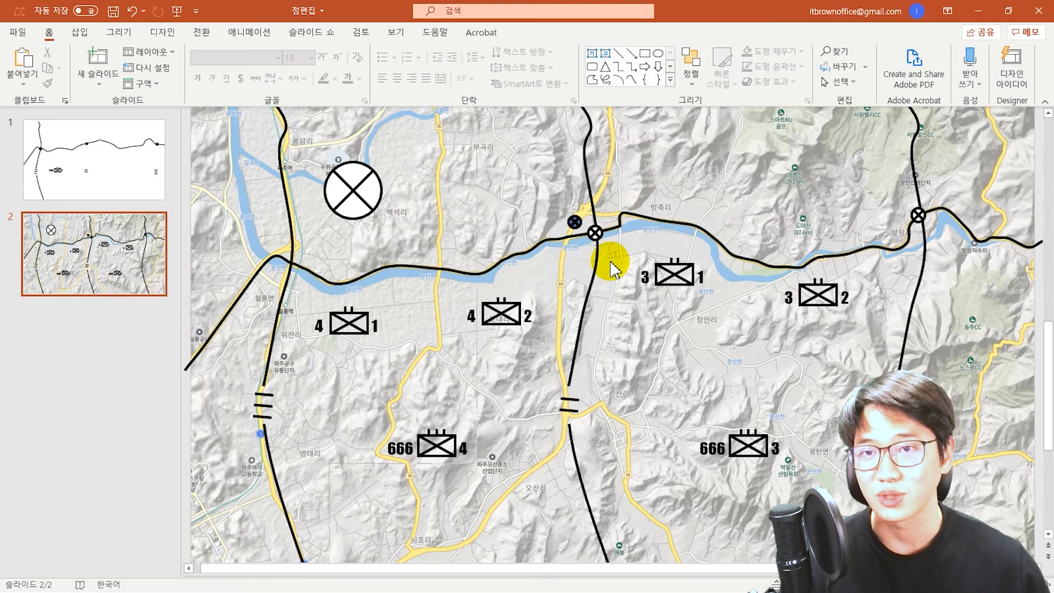
Step: Copy the 4–2 unit symbol straight north of the road curve and draw a rectangle northwest of the copy near 부곡리
{"action": "left_click", "coordinate": [518, 307]}
{"action": "mouse_move", "coordinate": [518, 308]}
{"action": "left_mouse_down"}
{"action": "mouse_move", "coordinate": [519, 178]}
{"action": "mouse_move", "coordinate": [519, 189]}
{"action": "left_mouse_up"}
{"action": "left_click", "coordinate": [482, 243]}
{"action": "mouse_move", "coordinate": [429, 141]}
{"action": "left_mouse_down"}
{"action": "mouse_move", "coordinate": [486, 173]}
{"action": "mouse_move", "coordinate": [452, 161]}
{"action": "left_mouse_up"}
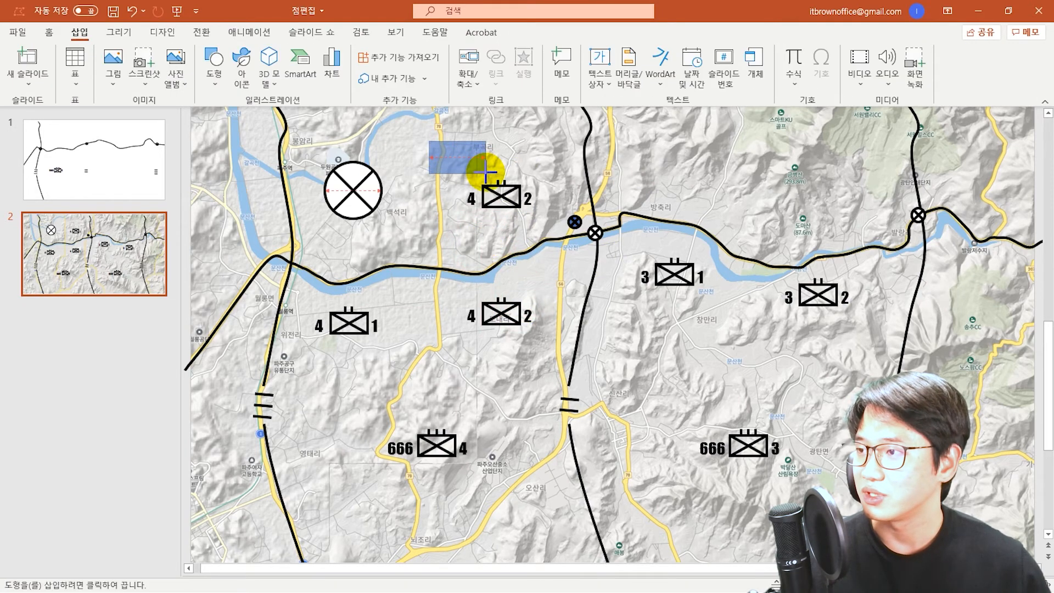
{"action": "left_click", "coordinate": [416, 189]}
Step: Draw a diagonal line across the blue rectangle from its northwest corner to its southeast corner
{"action": "left_click", "coordinate": [82, 34]}
{"action": "left_click", "coordinate": [215, 80]}
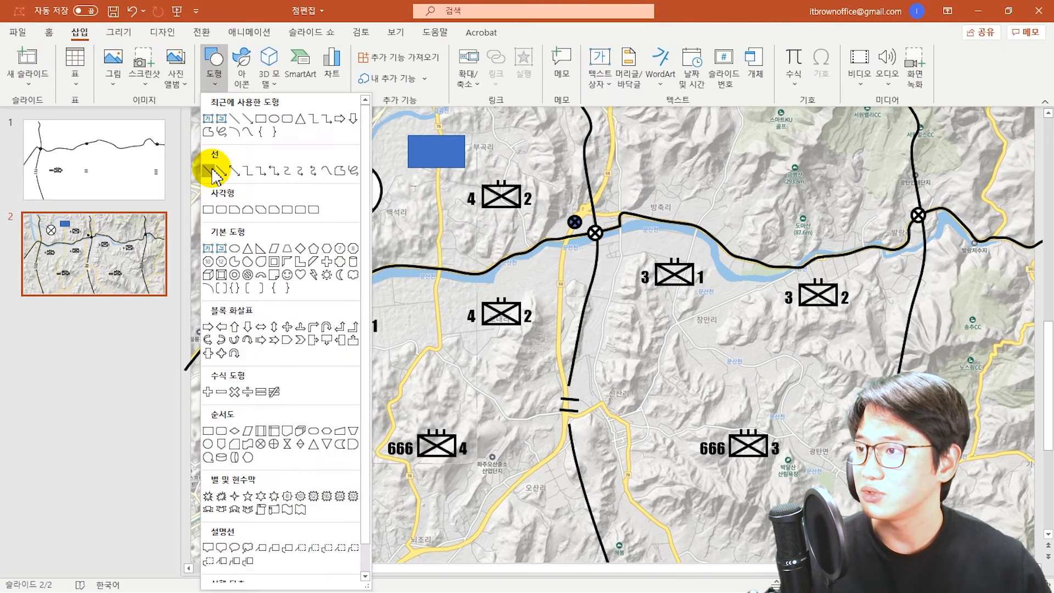
{"action": "left_click", "coordinate": [212, 168]}
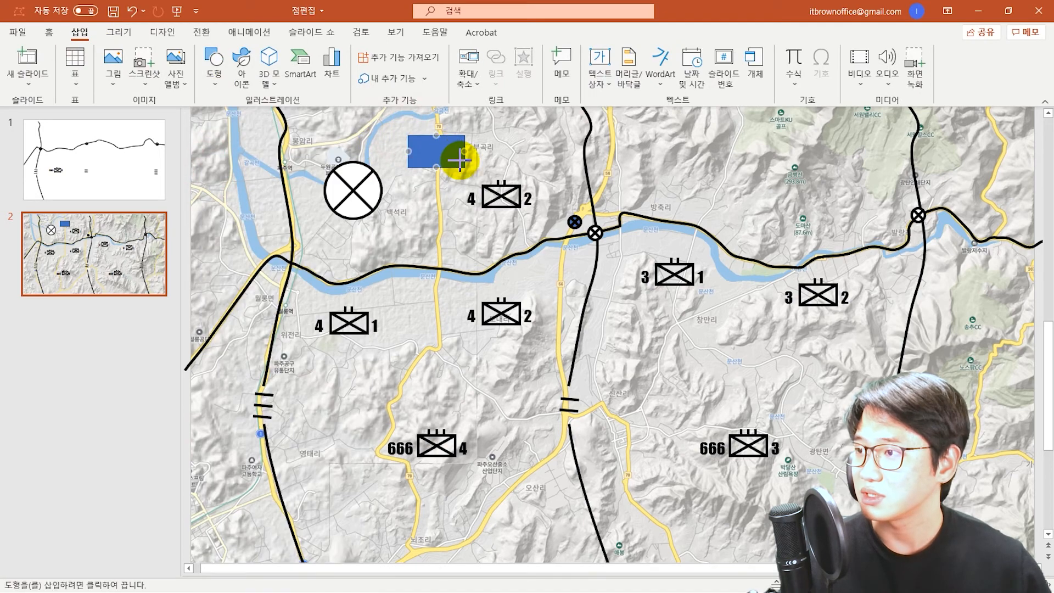
{"action": "left_click_drag", "start_coordinate": [465, 167], "coordinate": [465, 167]}
Step: Copy the formatting of the large circled X near 백석리 onto the blue rectangle and its diagonal line
{"action": "left_click_drag", "start_coordinate": [489, 178], "coordinate": [388, 124]}
{"action": "left_click", "coordinate": [369, 190]}
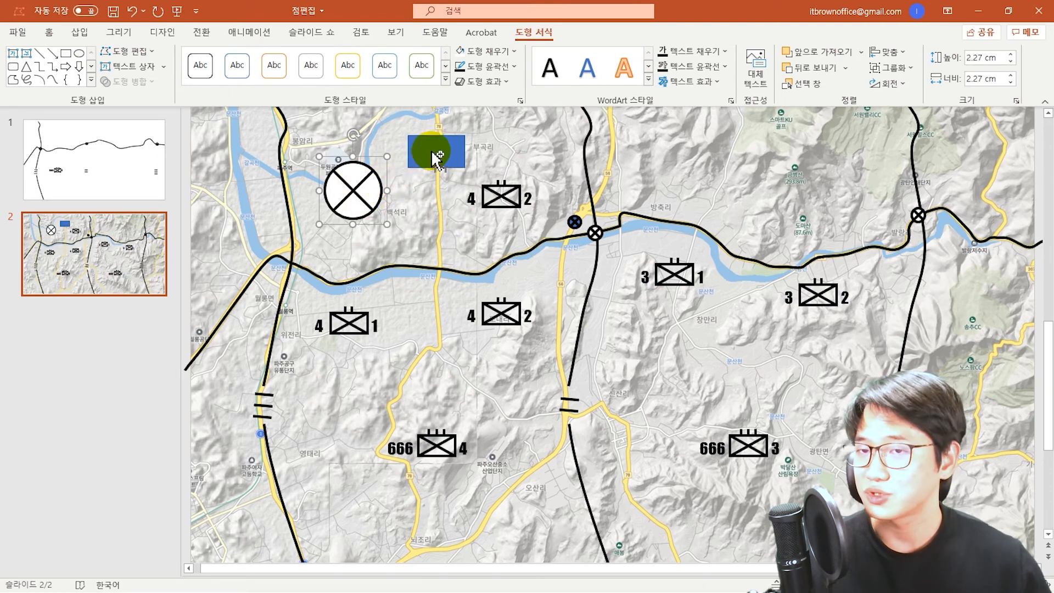
{"action": "left_click_drag", "start_coordinate": [395, 186], "coordinate": [489, 128]}
{"action": "key", "text": "ctrl+shift+v"}
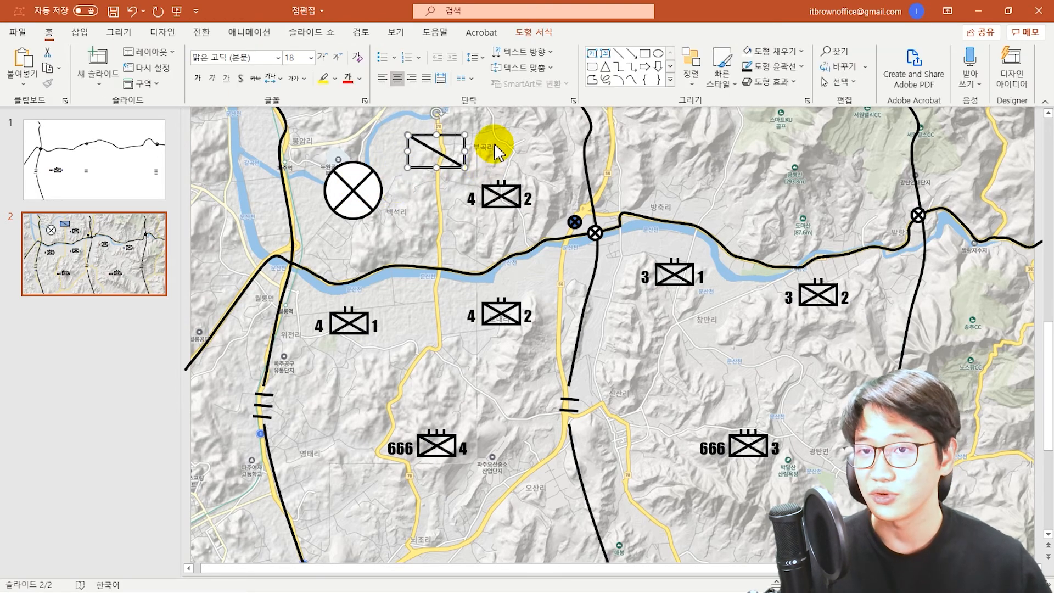
{"action": "left_click", "coordinate": [495, 145]}
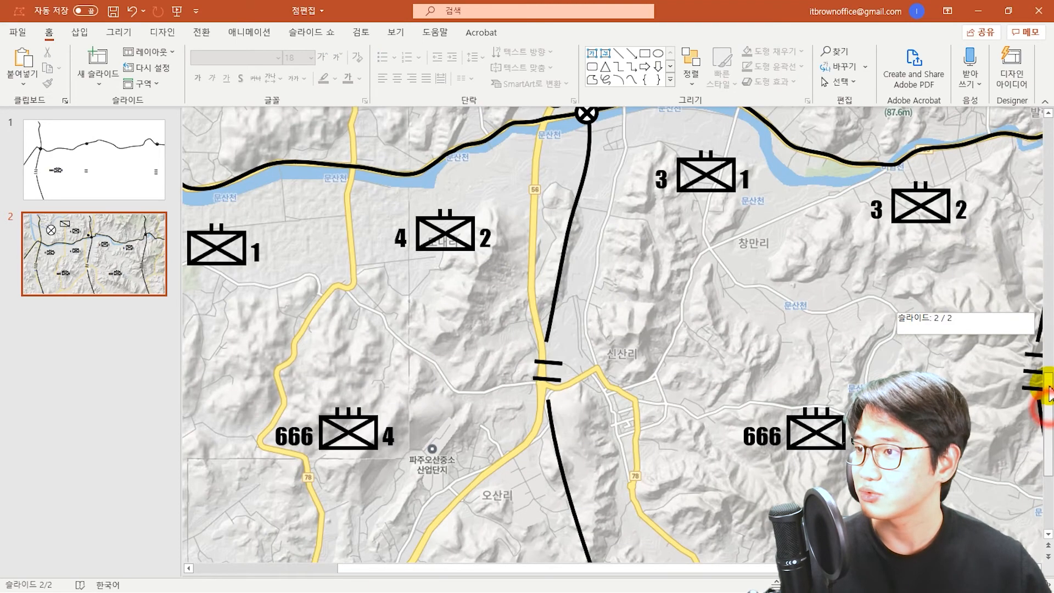
Step: Duplicate the rectangle's diagonal line and place the copy on free map area northeast of 부곡리
{"action": "left_click_drag", "start_coordinate": [1048, 396], "coordinate": [1048, 386]}
{"action": "scroll", "coordinate": [446, 239], "scroll_direction": "up", "scroll_amount": 4}
{"action": "scroll", "coordinate": [449, 240], "scroll_direction": "down", "scroll_amount": 2}
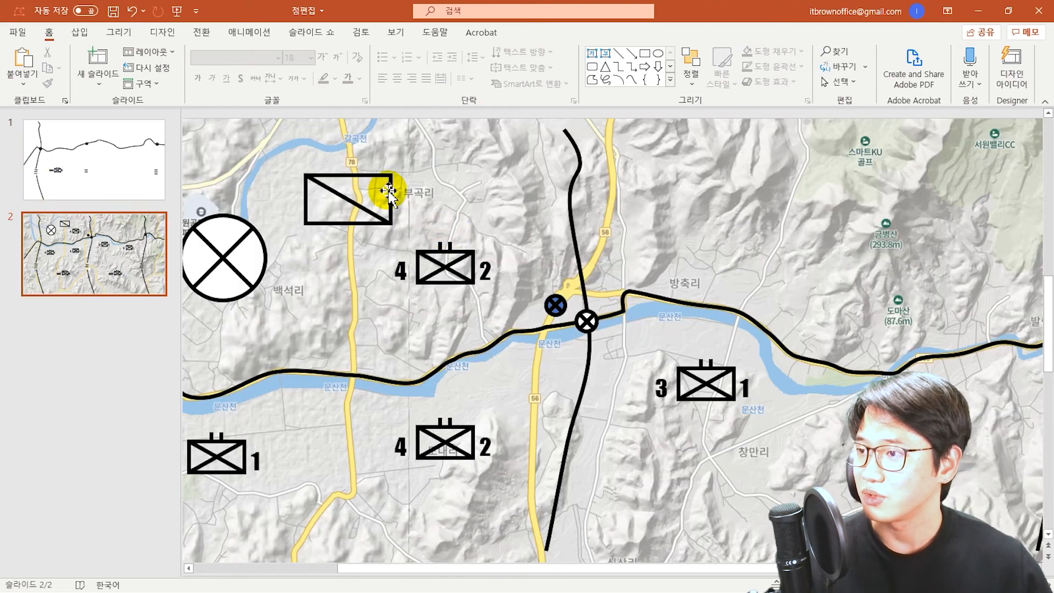
{"action": "left_click", "coordinate": [354, 203]}
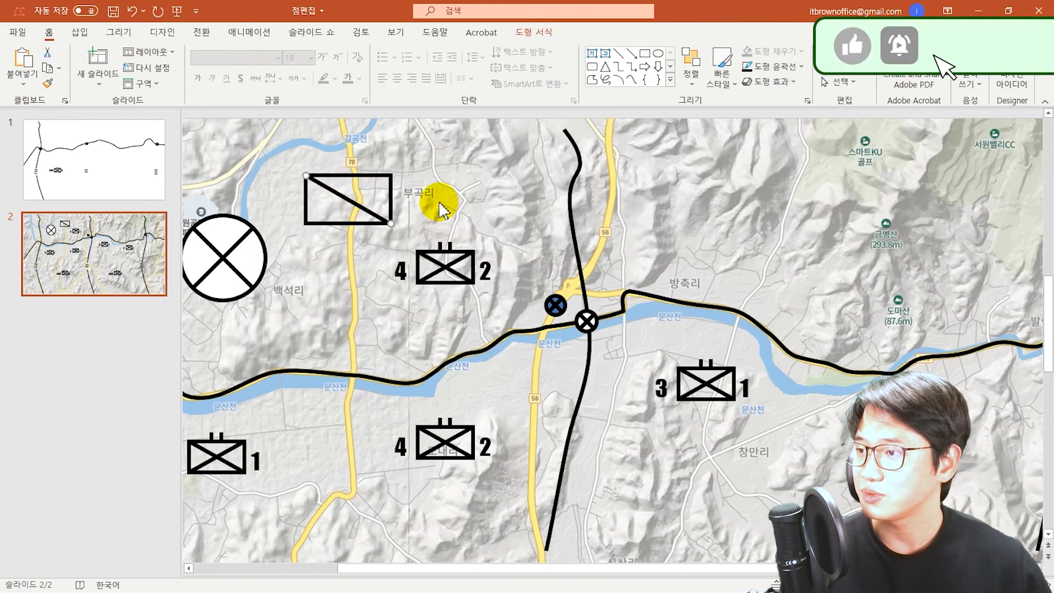
{"action": "key", "text": "ctrl+d"}
{"action": "left_click_drag", "start_coordinate": [393, 230], "coordinate": [520, 189]}
Step: Flip the copied diagonal and move it into the rectangle so the two lines form an X
{"action": "left_click", "coordinate": [548, 34]}
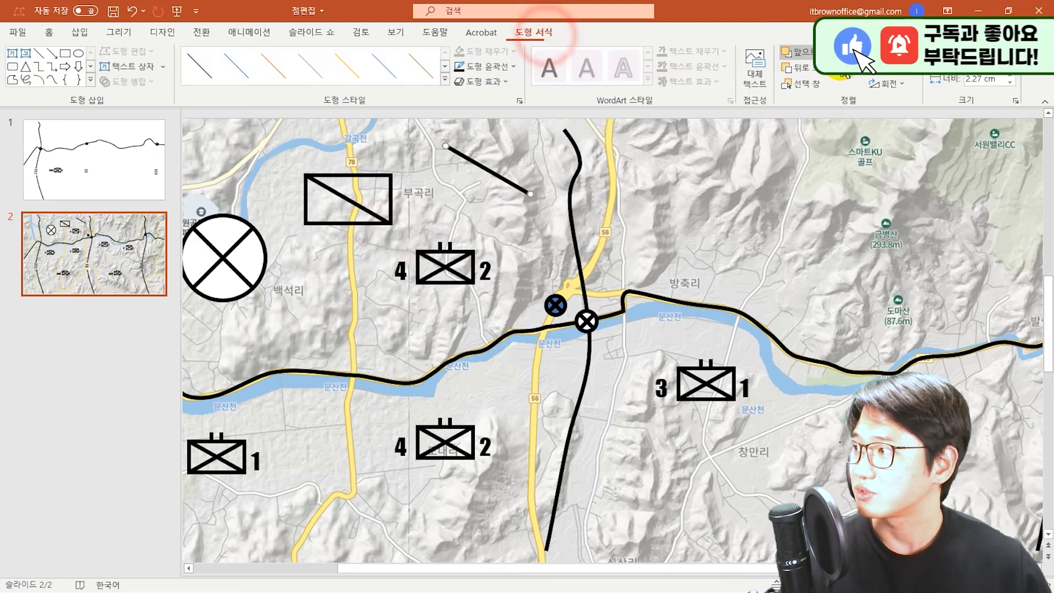
{"action": "left_click", "coordinate": [887, 84]}
{"action": "left_click", "coordinate": [906, 144]}
{"action": "left_click_drag", "start_coordinate": [504, 165], "coordinate": [363, 193]}
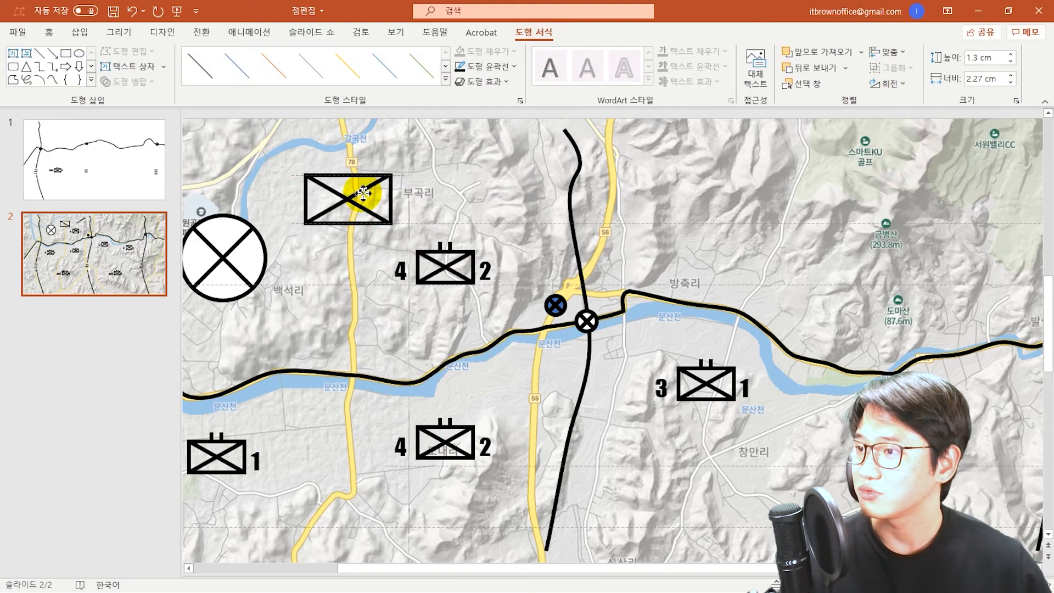
Step: Draw a vertical line about 0.53 cm tall on free map area northeast of 부곡리
{"action": "left_click", "coordinate": [77, 32]}
{"action": "left_click", "coordinate": [214, 63]}
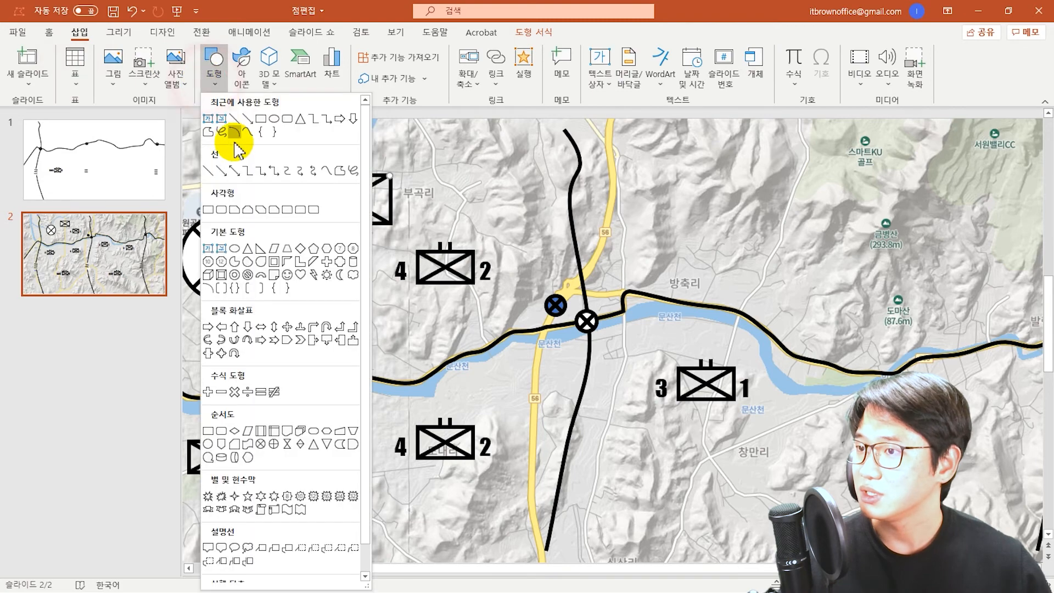
{"action": "left_click", "coordinate": [228, 136]}
{"action": "left_click_drag", "start_coordinate": [464, 163], "coordinate": [464, 183]}
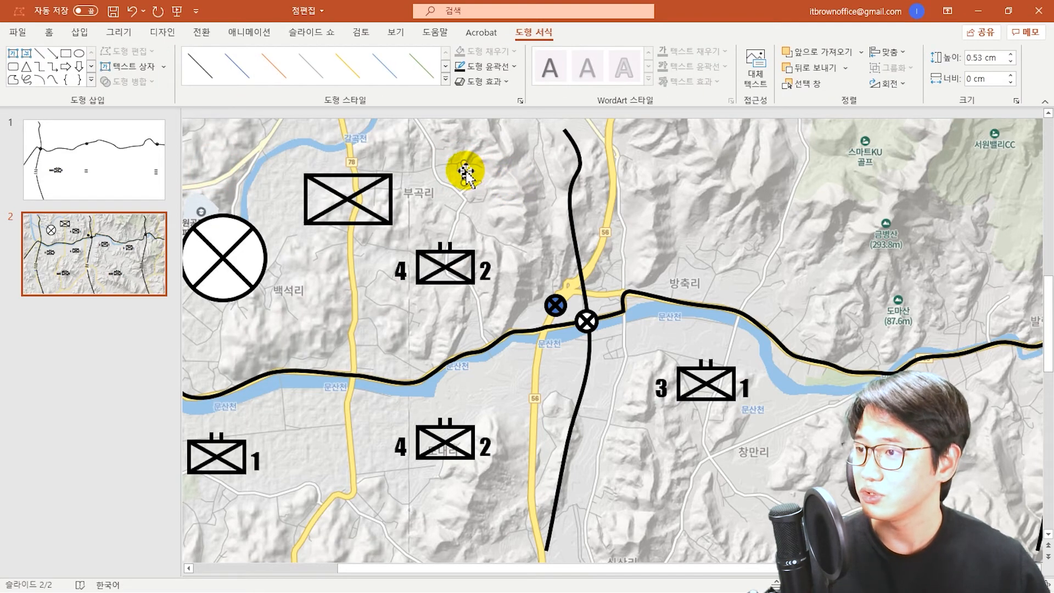
Step: Shorten the vertical line to 0.35 cm and arrange three of them above the X-marked rectangle with equal horizontal spacing
{"action": "left_click_drag", "start_coordinate": [466, 175], "coordinate": [337, 147]}
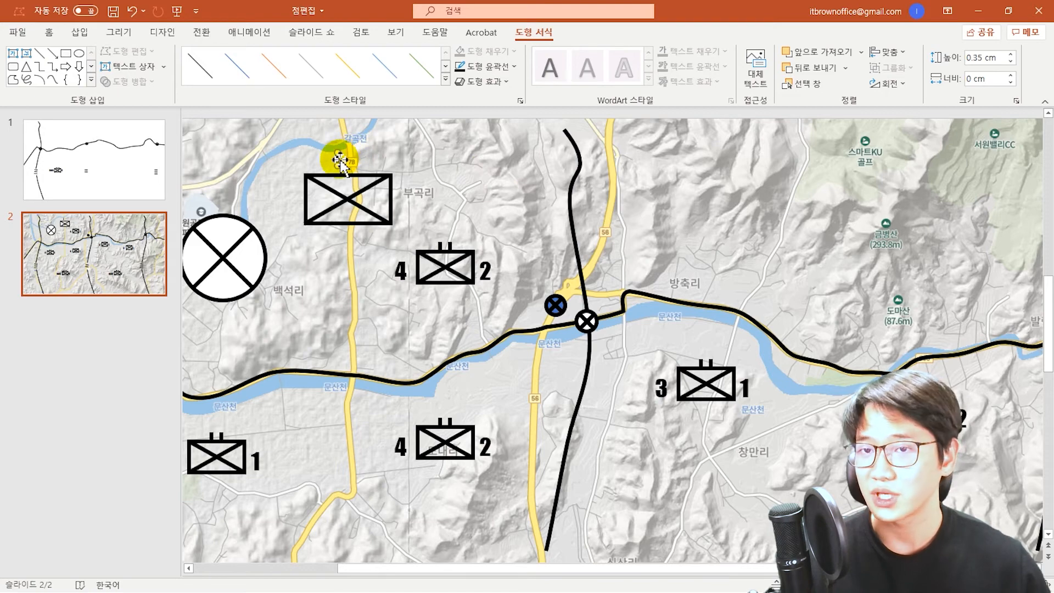
{"action": "mouse_move", "coordinate": [339, 160]}
{"action": "left_mouse_down"}
{"action": "mouse_move", "coordinate": [362, 158]}
{"action": "mouse_move", "coordinate": [328, 169]}
{"action": "left_mouse_up"}
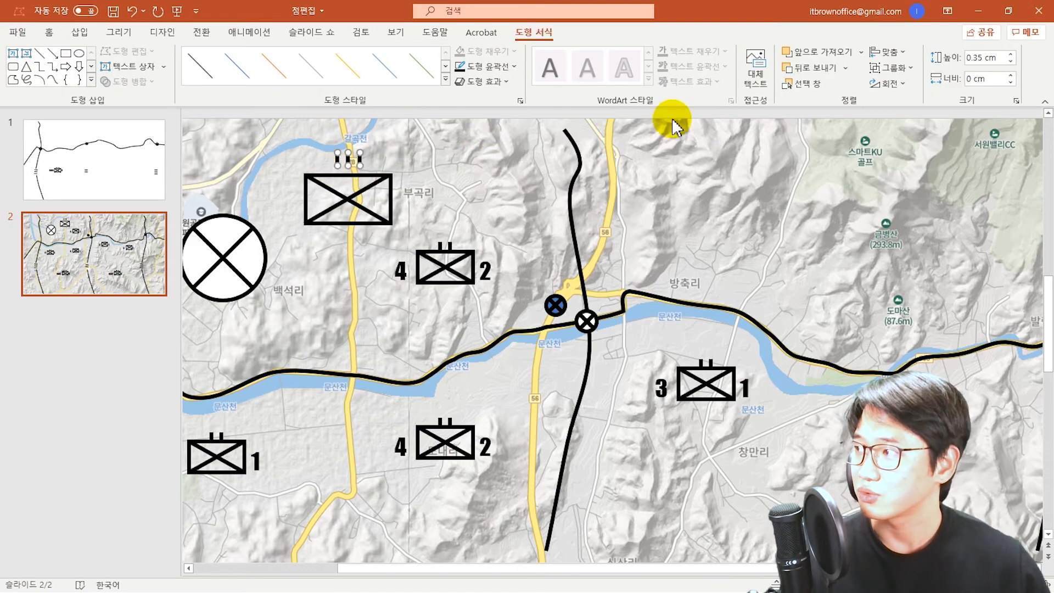
{"action": "left_click", "coordinate": [886, 53]}
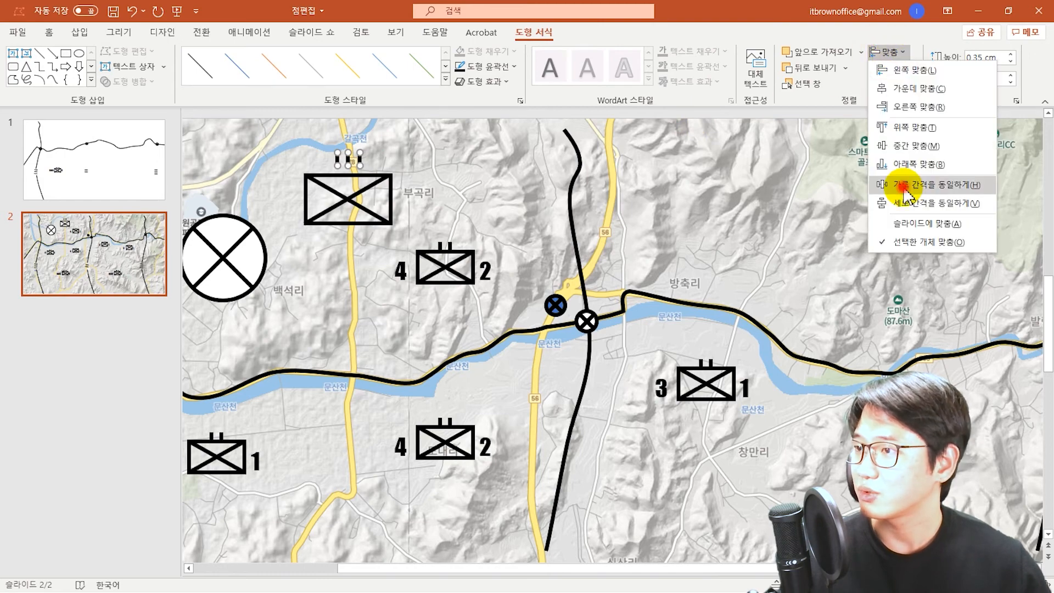
{"action": "left_click", "coordinate": [901, 184]}
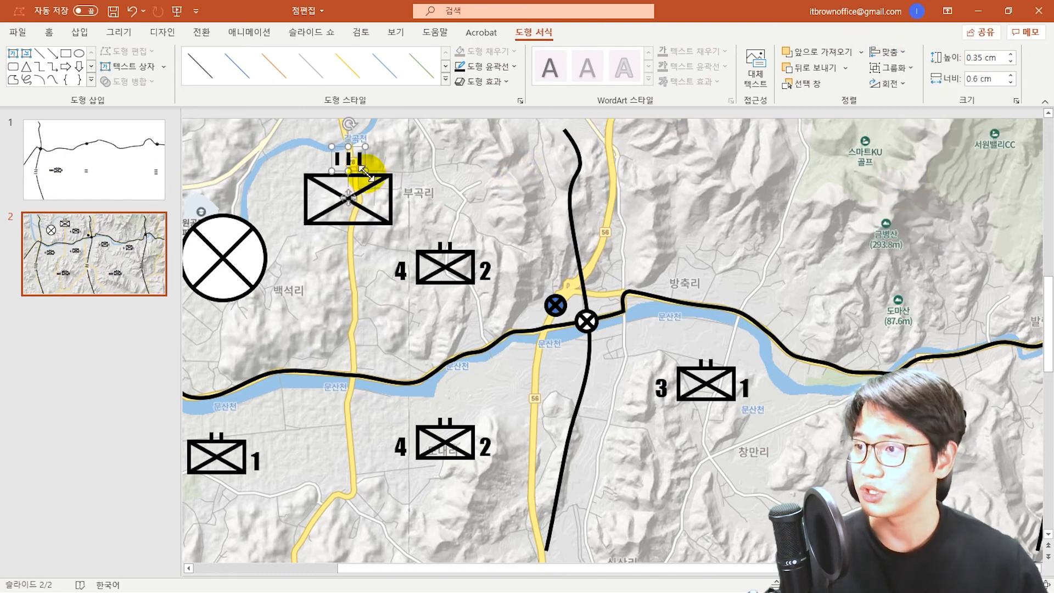
Step: Duplicate the three tick marks beside the rectangle and reduce the copy to a two-line mark northeast of 부곡리
{"action": "left_click_drag", "start_coordinate": [349, 159], "coordinate": [424, 177]}
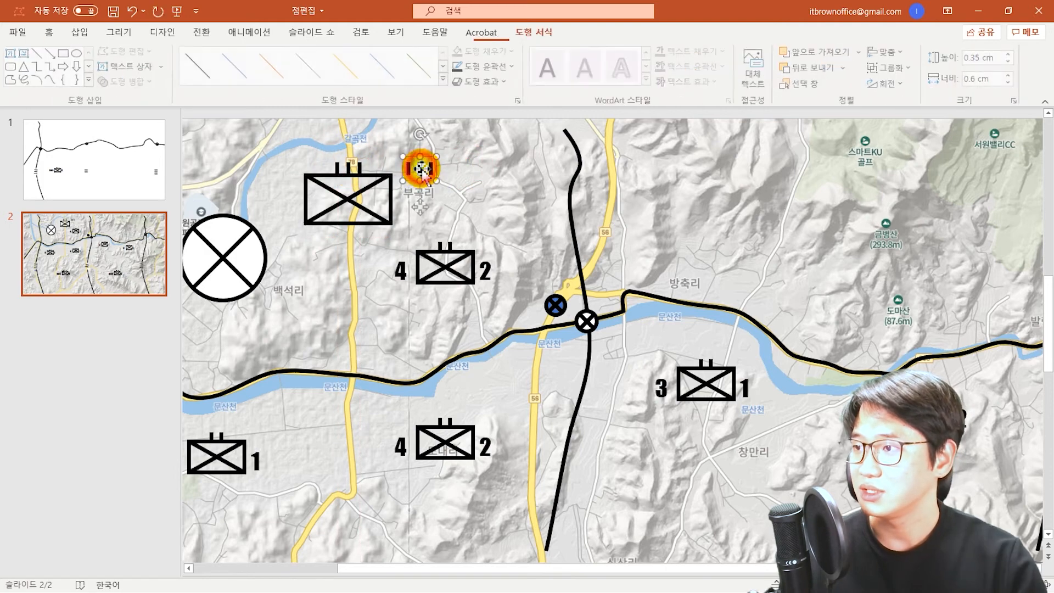
{"action": "left_click", "coordinate": [431, 170]}
{"action": "left_click", "coordinate": [431, 170]}
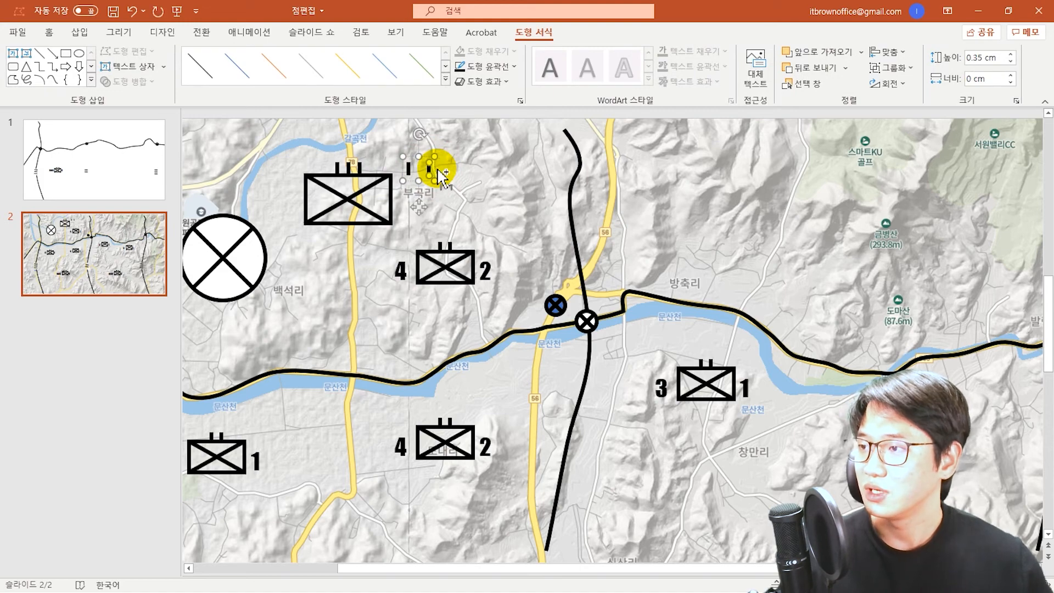
{"action": "left_click", "coordinate": [441, 168]}
{"action": "left_click", "coordinate": [408, 170]}
Step: Group the X-marked rectangle with the three tick marks on its upper edge
{"action": "left_click_drag", "start_coordinate": [283, 148], "coordinate": [412, 233]}
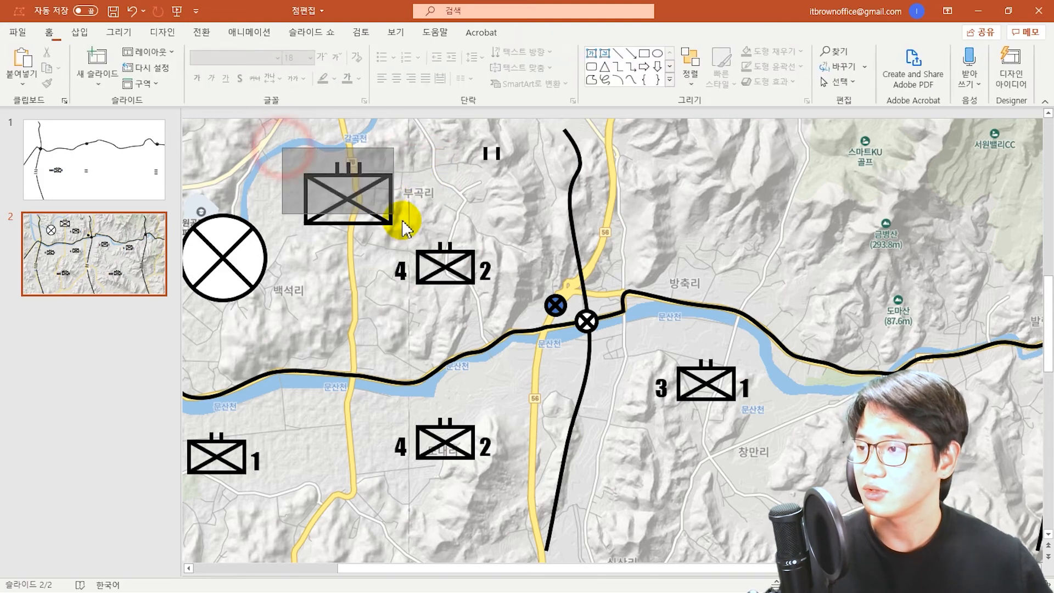
{"action": "key", "text": "ctrl+g"}
{"action": "left_click", "coordinate": [449, 167]}
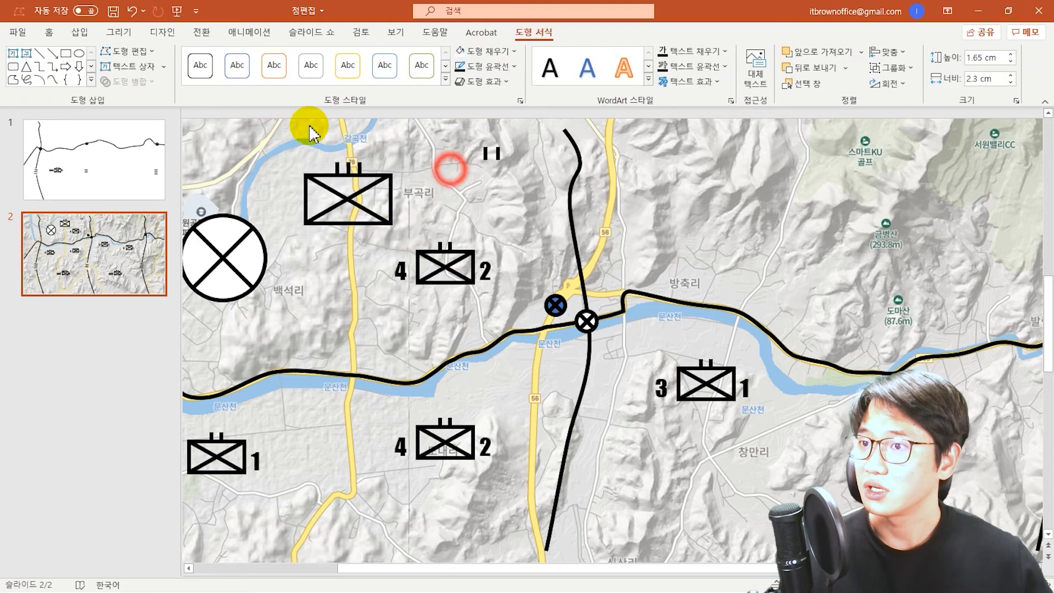
Step: Add a text box reading "4" near 부곡리 and right-align its text
{"action": "left_click", "coordinate": [80, 32]}
{"action": "left_click", "coordinate": [204, 72]}
{"action": "left_click", "coordinate": [209, 113]}
{"action": "left_click_drag", "start_coordinate": [417, 162], "coordinate": [445, 200]}
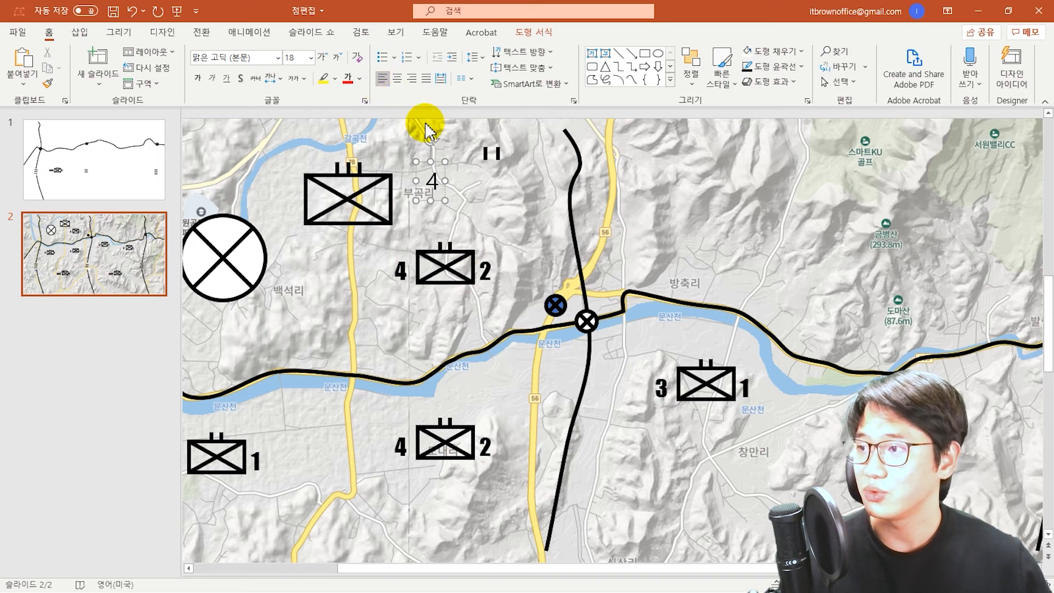
{"action": "left_click", "coordinate": [411, 78]}
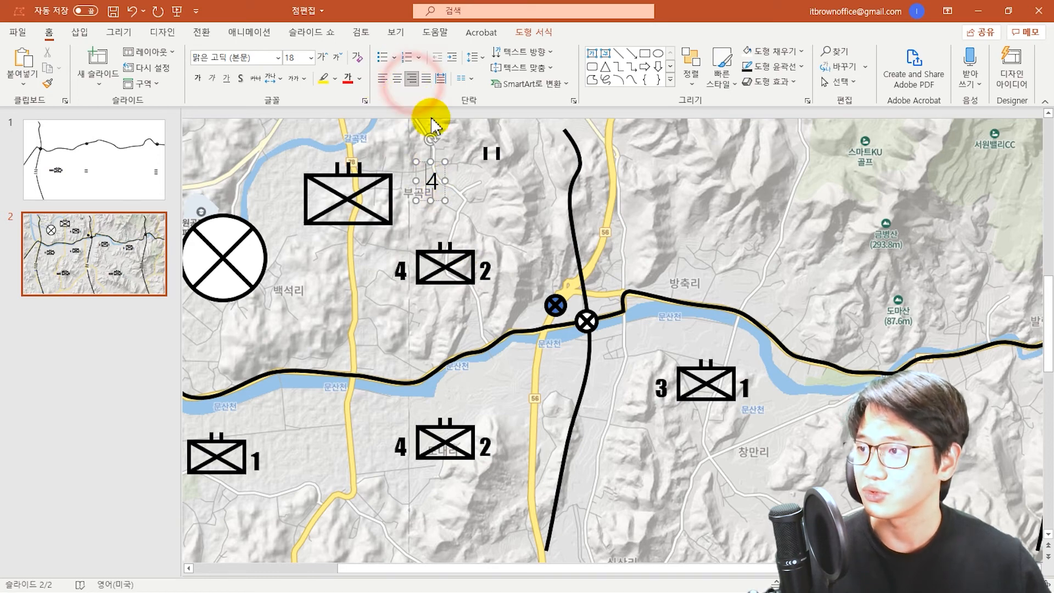
Step: Change the font of the new "4" to Impact
{"action": "double_click", "coordinate": [434, 177]}
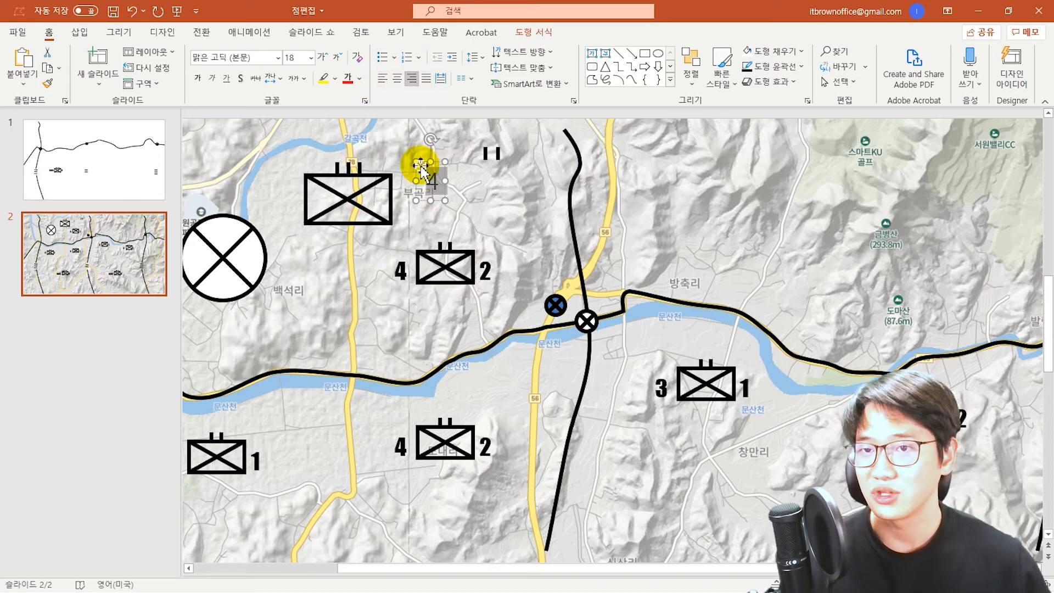
{"action": "left_click", "coordinate": [278, 57]}
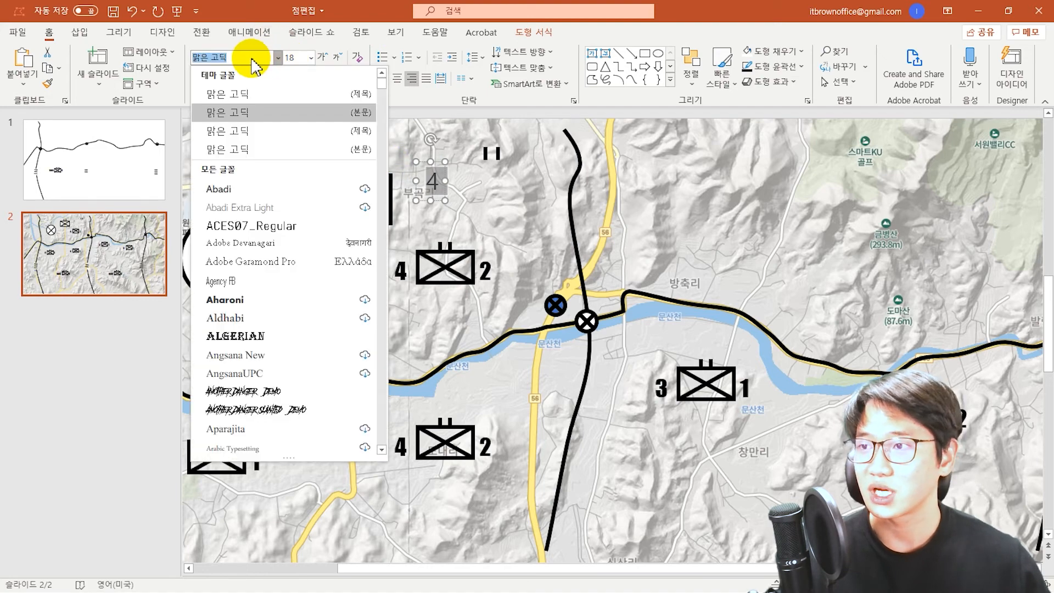
{"action": "left_click", "coordinate": [247, 58]}
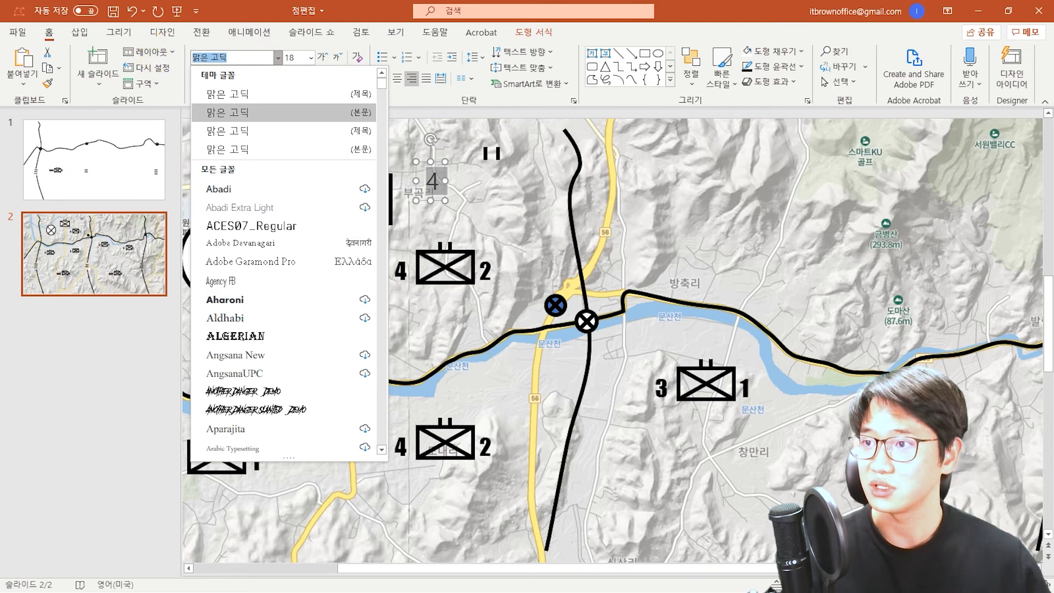
{"action": "type", "text": "impl"}
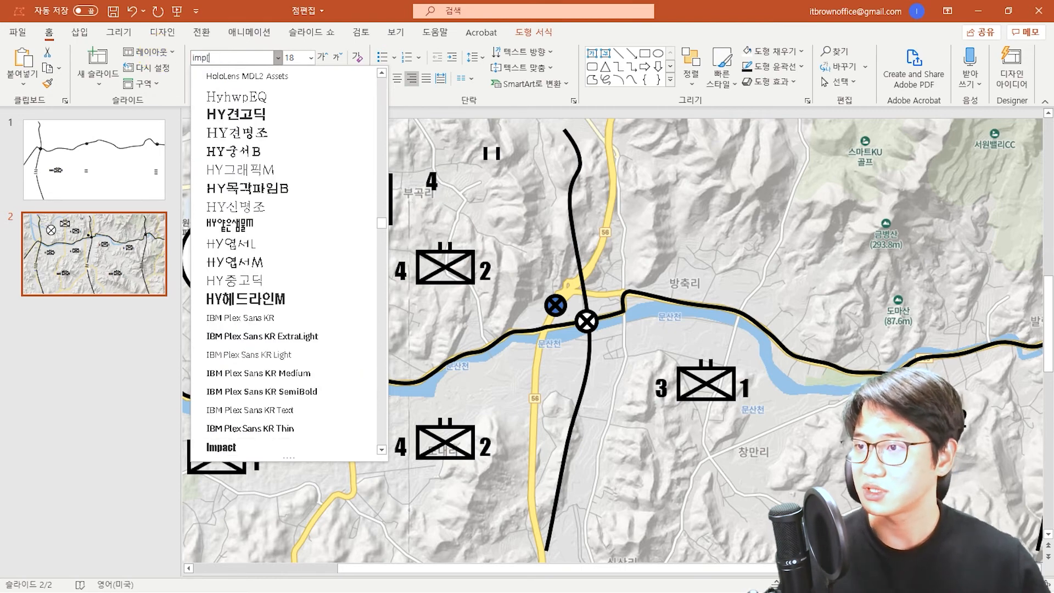
{"action": "left_click", "coordinate": [306, 445]}
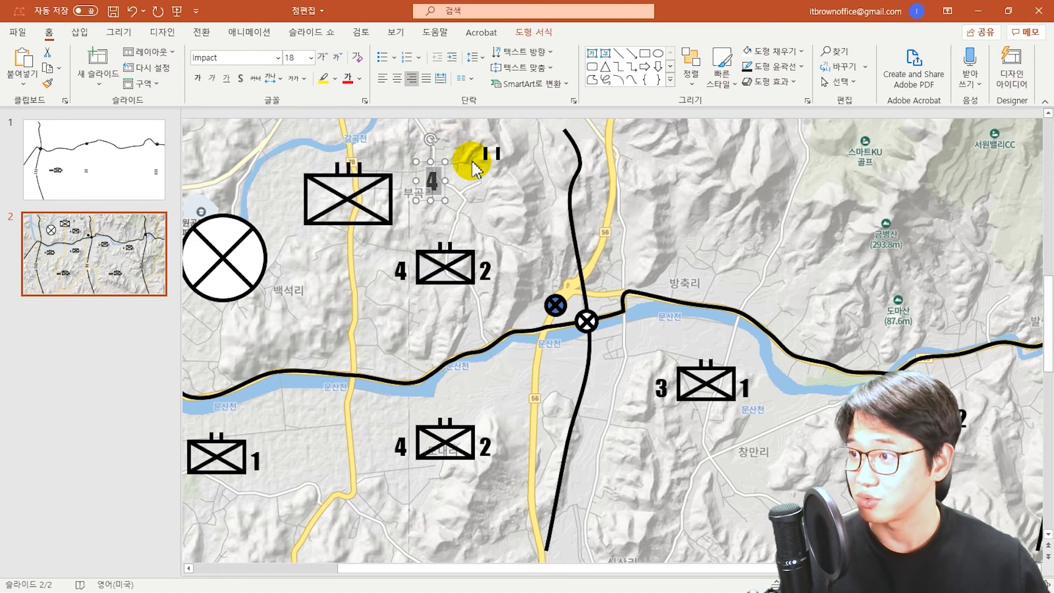
Step: Place the "4" on the west side of the three-tick rectangle and enlarge it to 24 pt
{"action": "left_click_drag", "start_coordinate": [464, 179], "coordinate": [290, 223]}
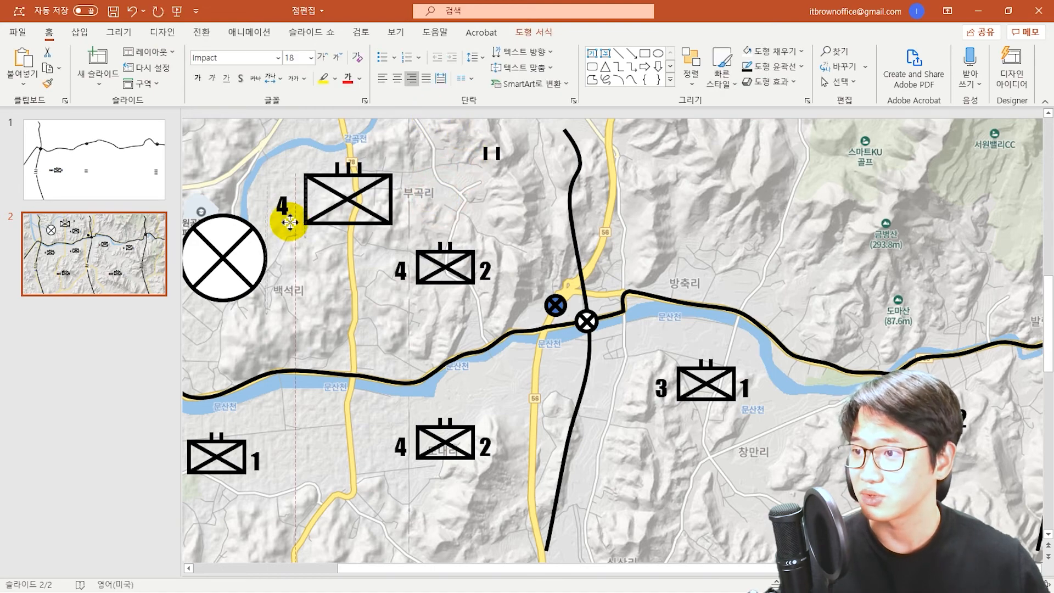
{"action": "key", "text": "ctrl+shift+period"}
{"action": "key", "text": "ctrl+shift+period"}
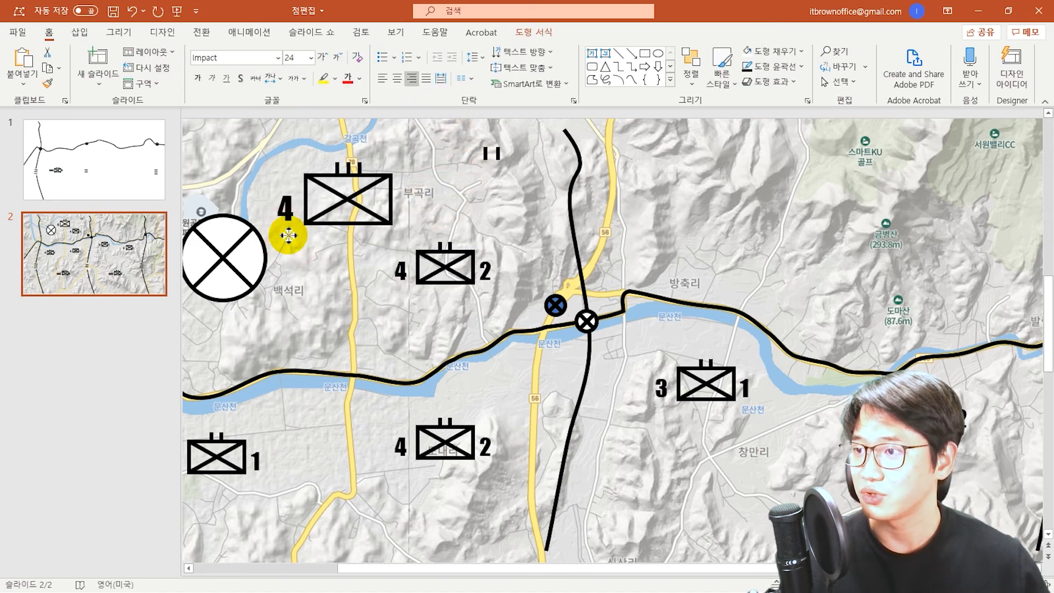
Step: Duplicate the "4" label to the rectangle's east side and change the copy to "1"
{"action": "left_click_drag", "start_coordinate": [324, 242], "coordinate": [414, 229]}
{"action": "left_click", "coordinate": [446, 209]}
{"action": "double_click", "coordinate": [413, 207]}
{"action": "type", "text": "1"}
Step: Shrink the grouped 4–2 unit symbol just south of 부곡리
{"action": "left_click", "coordinate": [400, 268]}
{"action": "left_click", "coordinate": [481, 189]}
{"action": "double_click", "coordinate": [488, 271]}
{"action": "left_click", "coordinate": [468, 214]}
{"action": "left_click", "coordinate": [474, 251]}
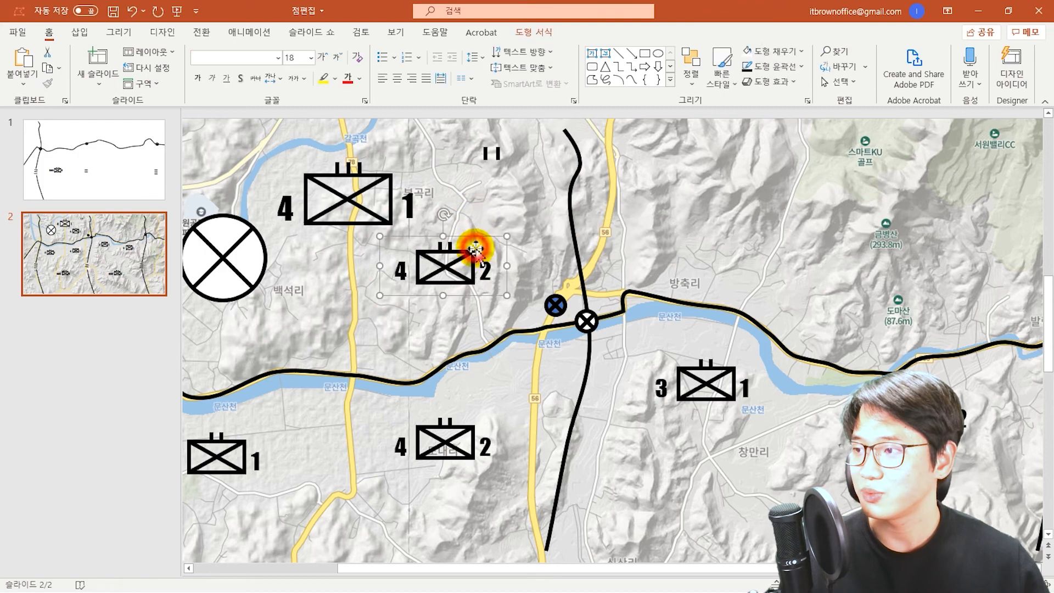
{"action": "mouse_move", "coordinate": [506, 240]}
{"action": "left_mouse_down"}
{"action": "mouse_move", "coordinate": [467, 259]}
{"action": "mouse_move", "coordinate": [531, 210]}
{"action": "mouse_move", "coordinate": [492, 239]}
{"action": "left_mouse_up"}
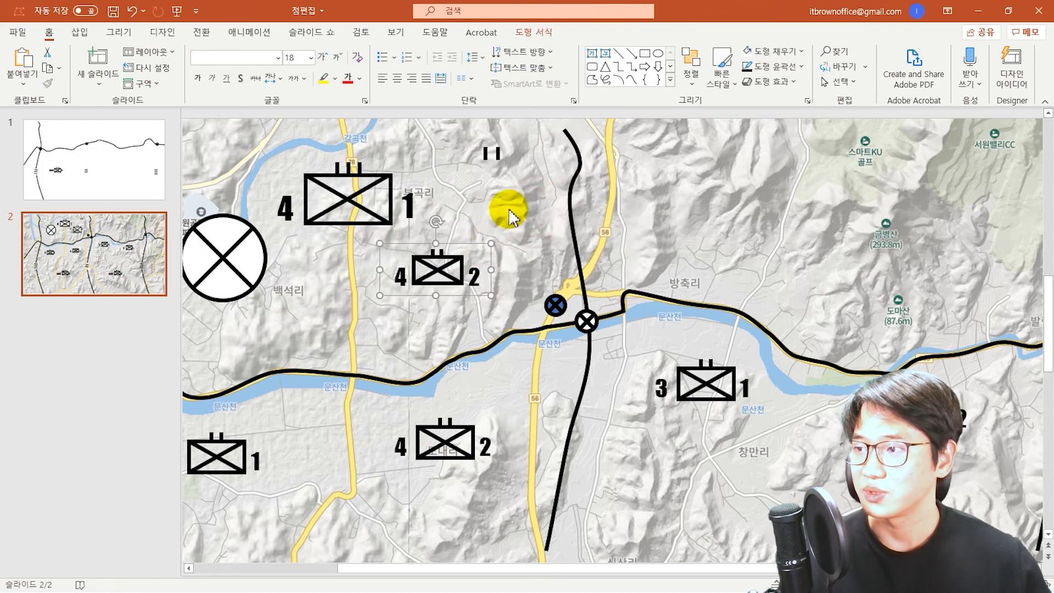
Step: Cut the large 4–1 unit symbol with both numbers from slide 2 and paste it onto slide 1
{"action": "left_click", "coordinate": [436, 159]}
{"action": "left_click_drag", "start_coordinate": [438, 158], "coordinate": [301, 223]}
{"action": "key", "text": "ctrl+x"}
{"action": "left_click", "coordinate": [99, 165]}
{"action": "key", "text": "ctrl+v"}
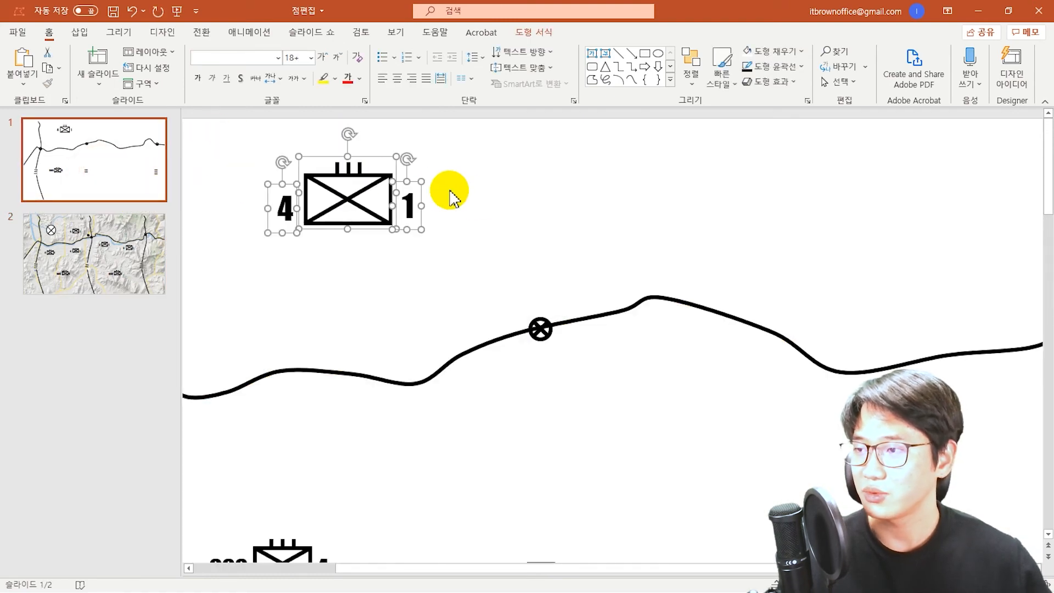
Step: Paste the 4–1 unit symbol onto slide 1 again as a picture
{"action": "key", "text": "ctrl+v"}
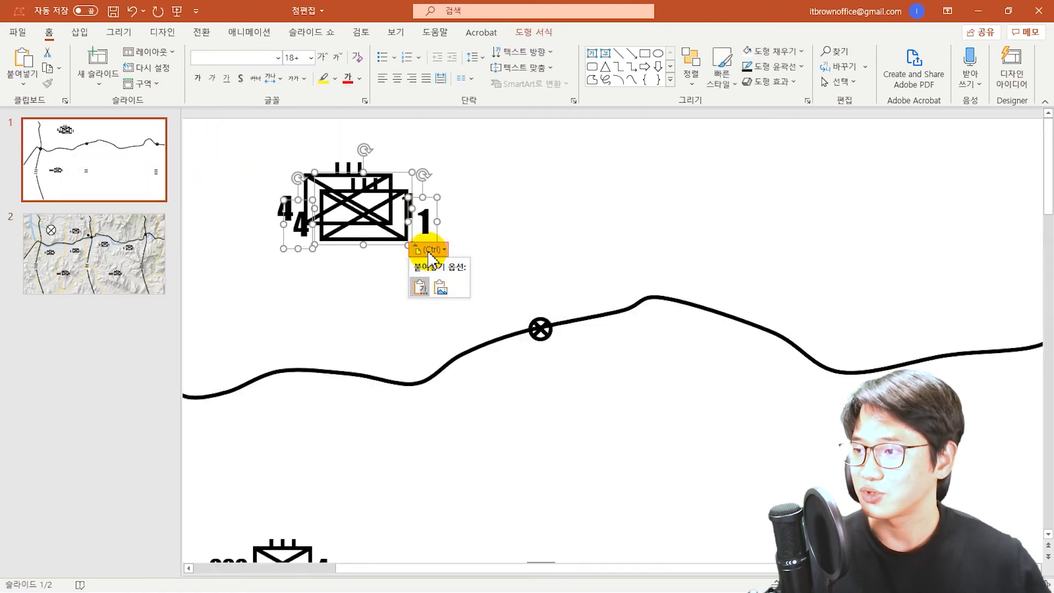
{"action": "left_click", "coordinate": [442, 289]}
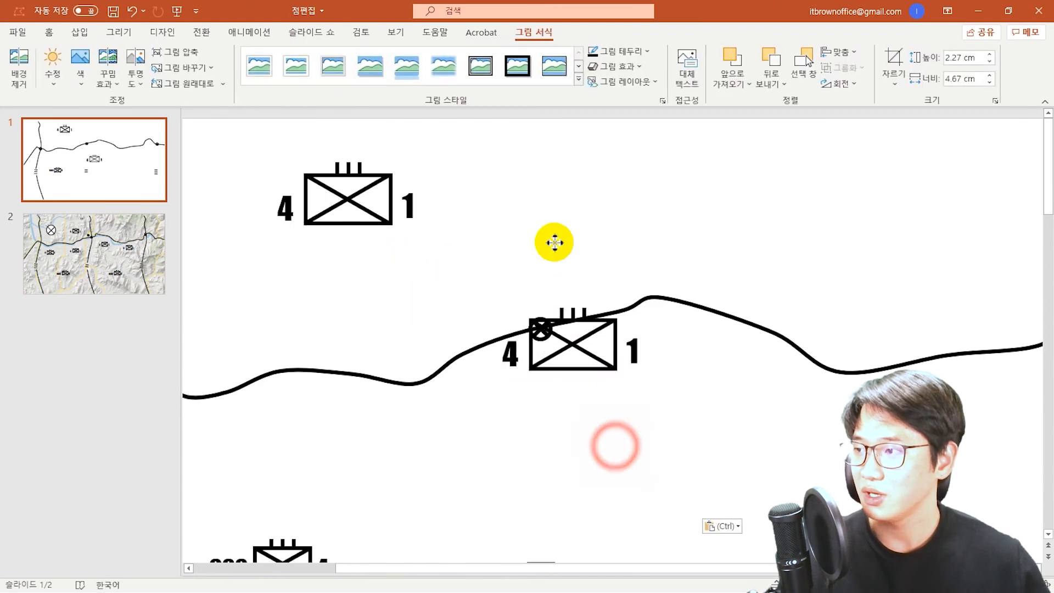